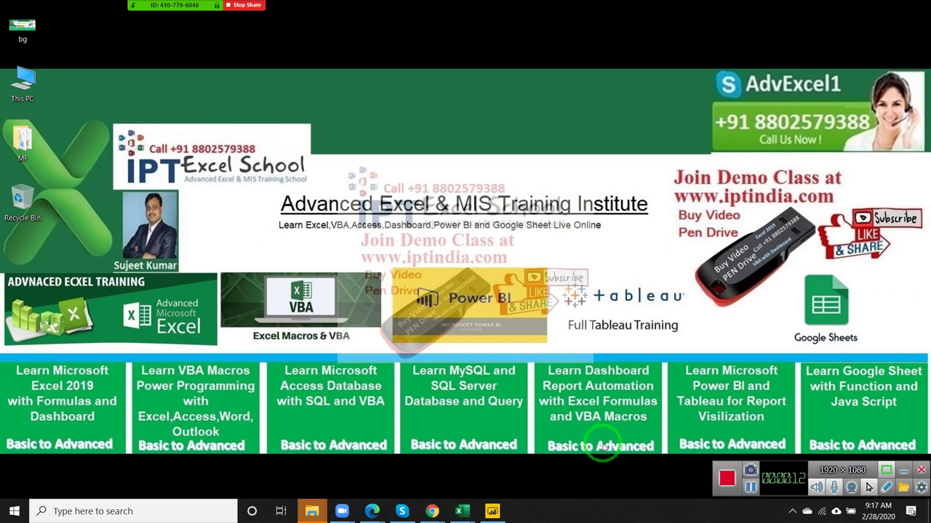
# Refresh the shared desktop and open the meeting's Participants list
pyautogui.moveTo(240, 8)
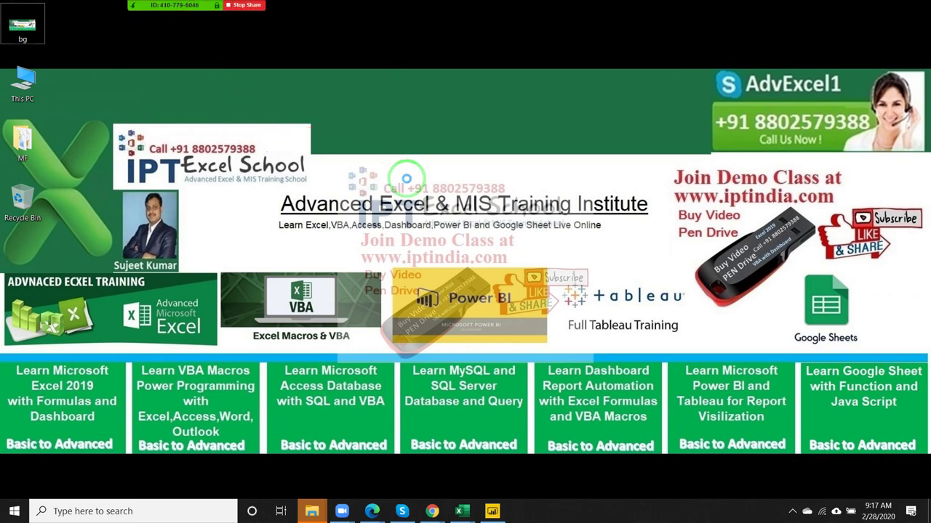
pyautogui.rightClick(402, 169)
pyautogui.click(398, 159)
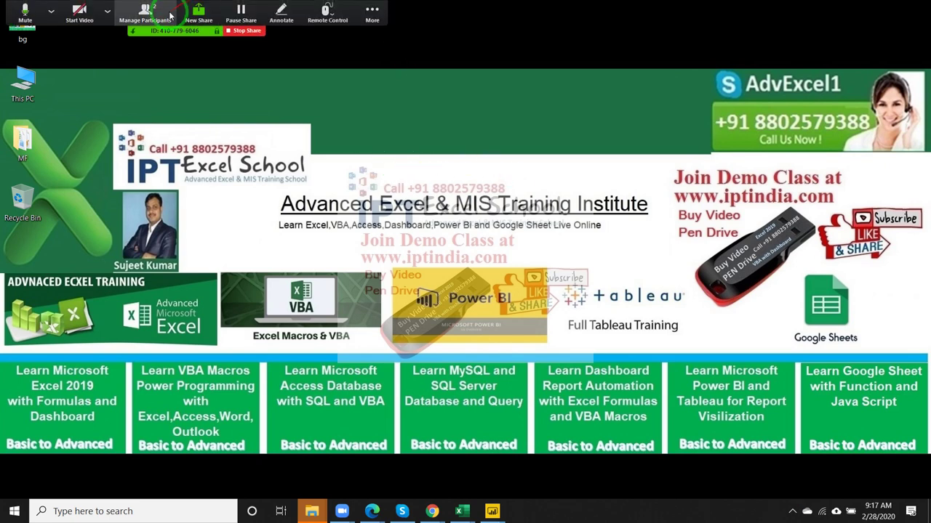
pyautogui.click(162, 21)
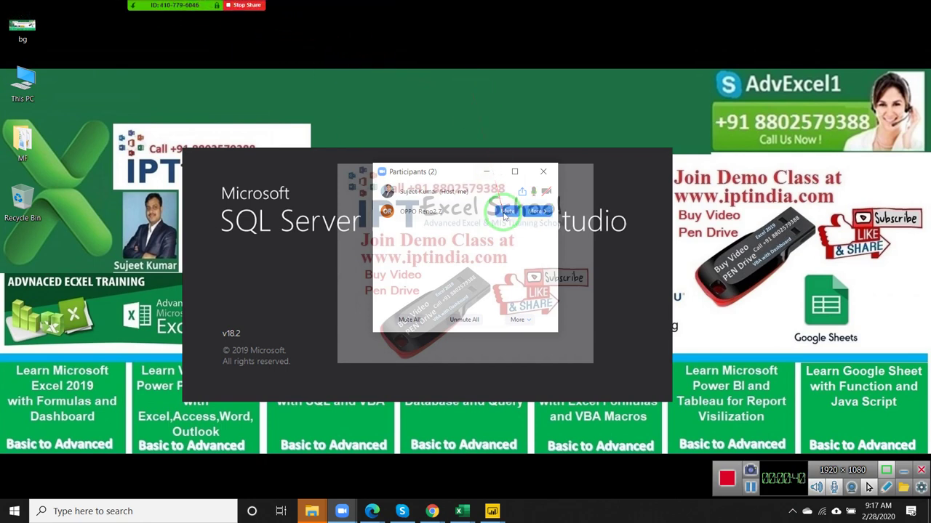
# Start recording the meeting from the More menu, then close the menu
pyautogui.moveTo(557, 206)
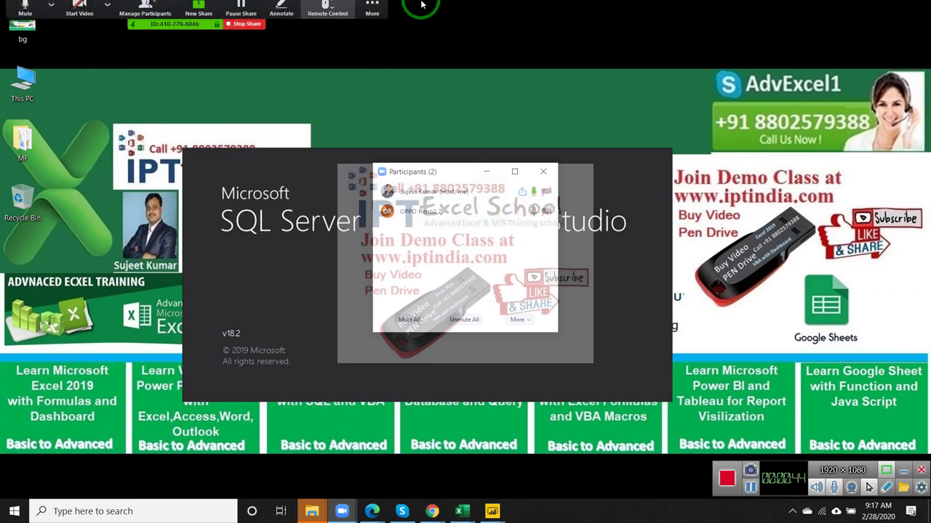
pyautogui.click(372, 11)
pyautogui.click(395, 59)
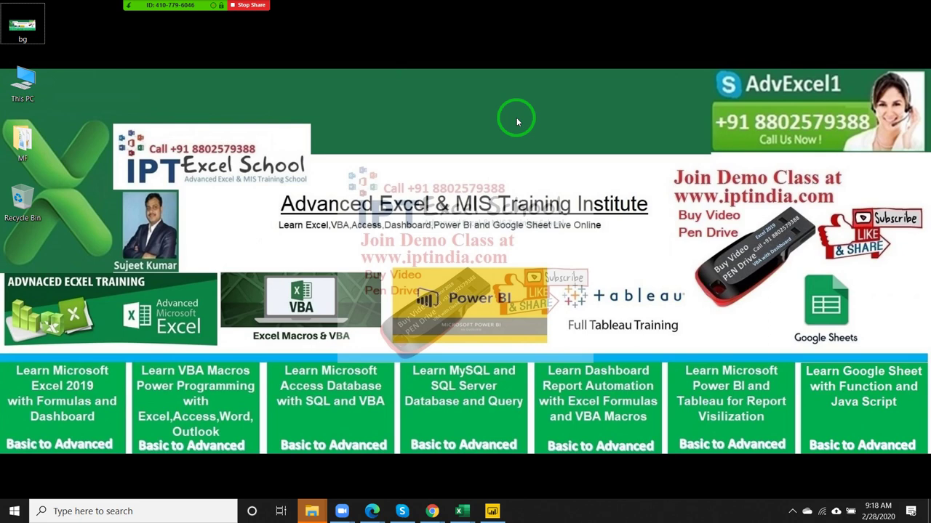
pyautogui.click(372, 9)
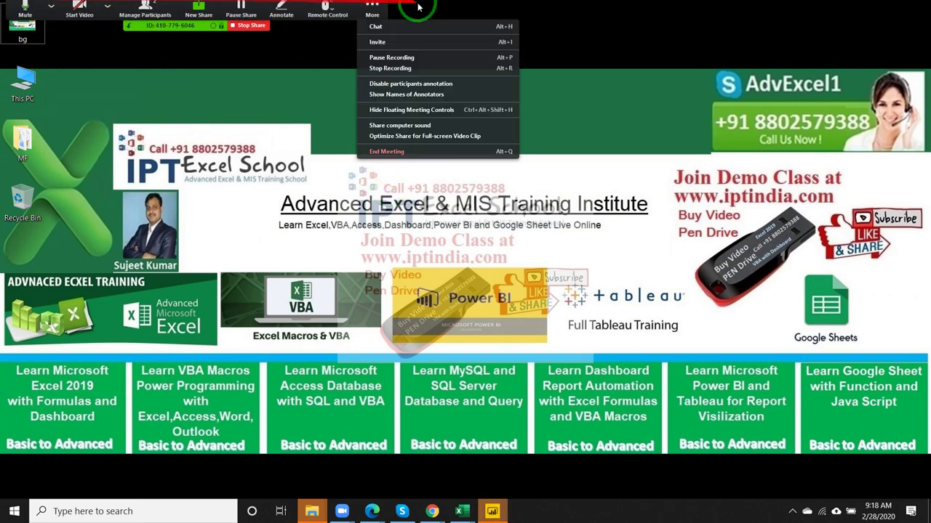
pyautogui.click(309, 65)
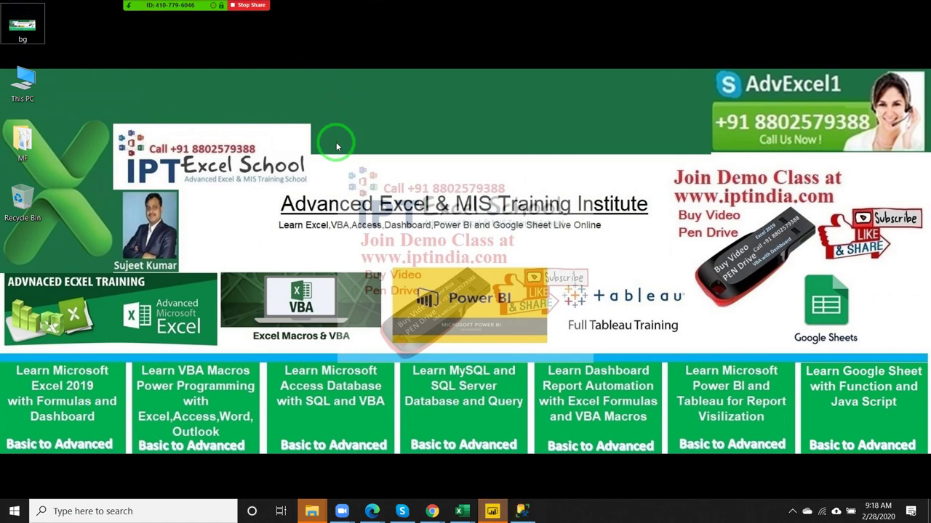
pyautogui.click(524, 512)
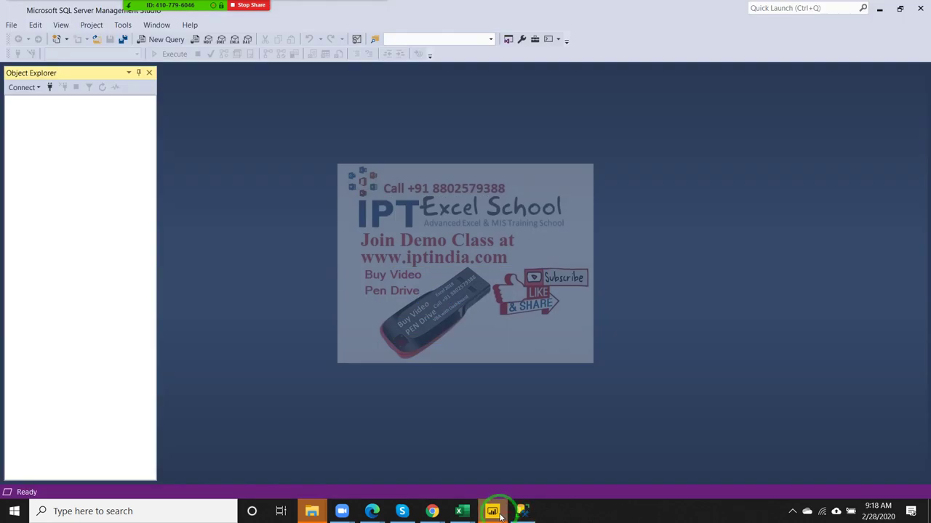
pyautogui.click(492, 511)
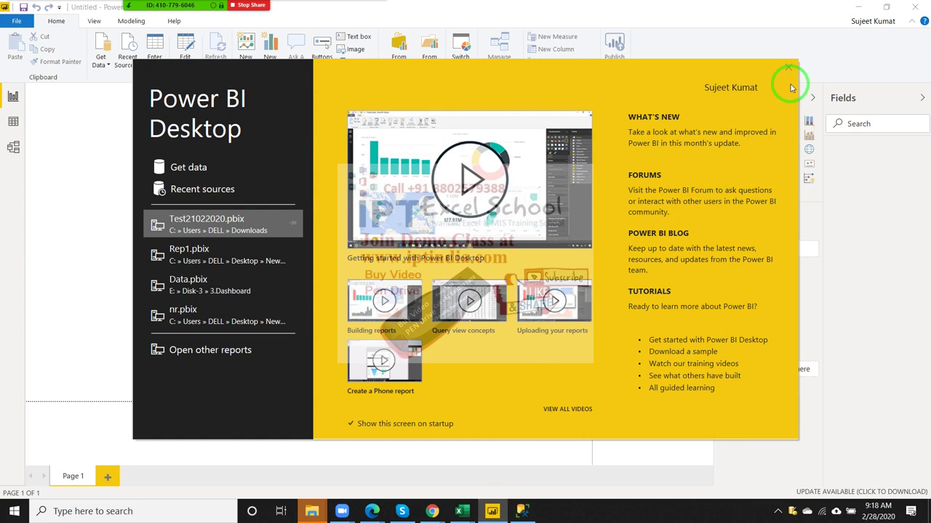
pyautogui.click(861, 8)
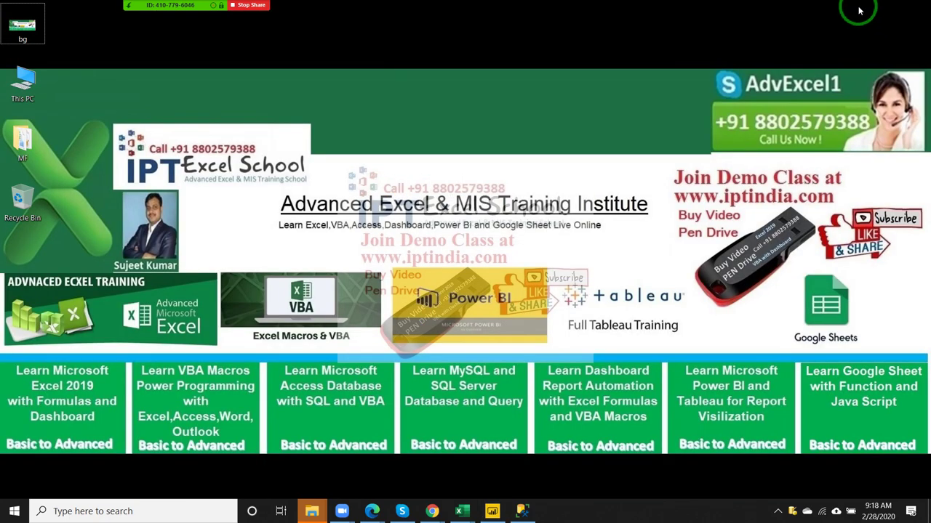
pyautogui.click(792, 35)
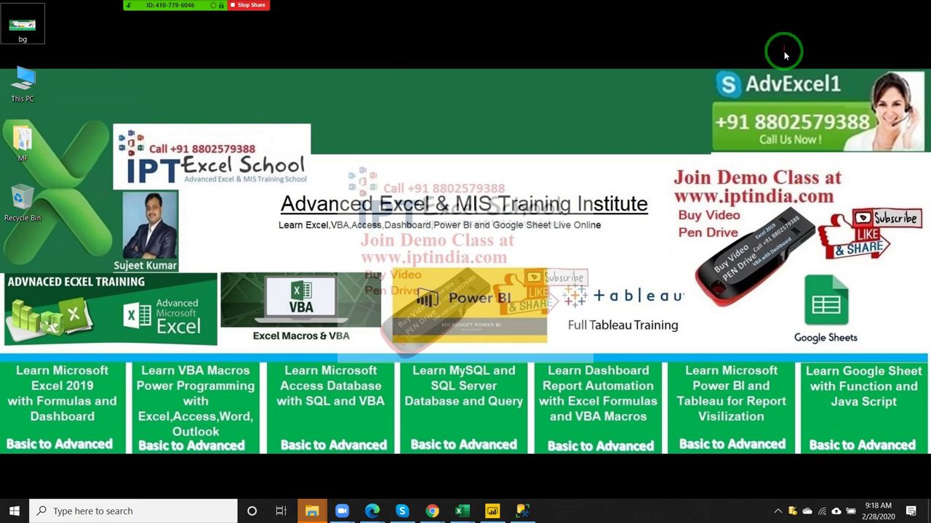
pyautogui.rightClick(533, 84)
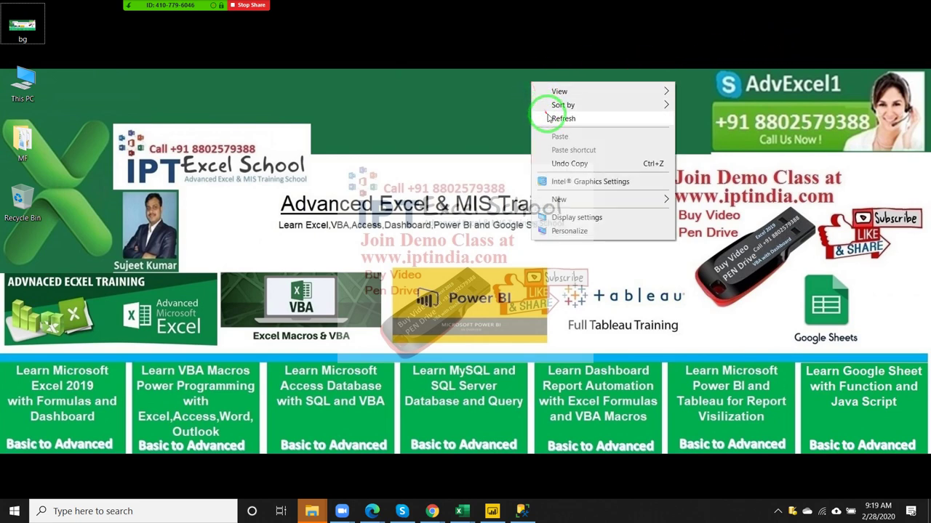
pyautogui.click(547, 118)
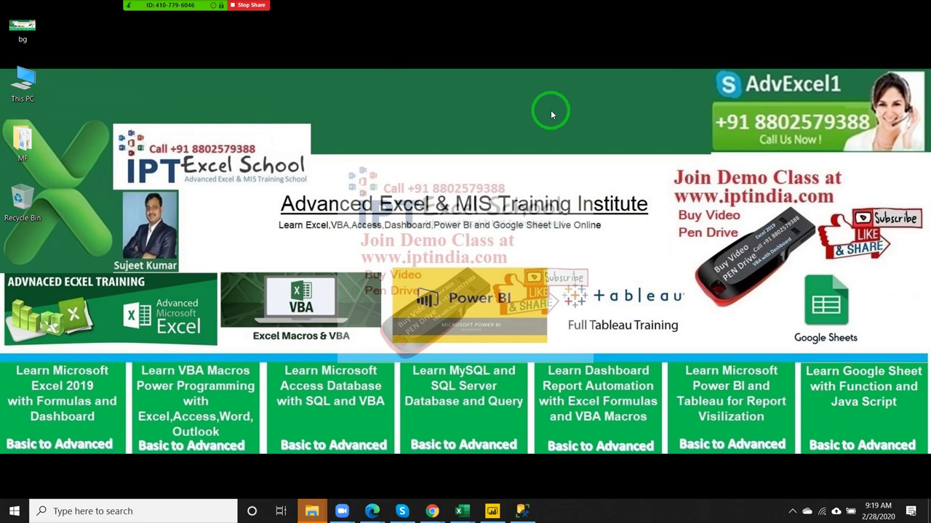
pyautogui.rightClick(485, 127)
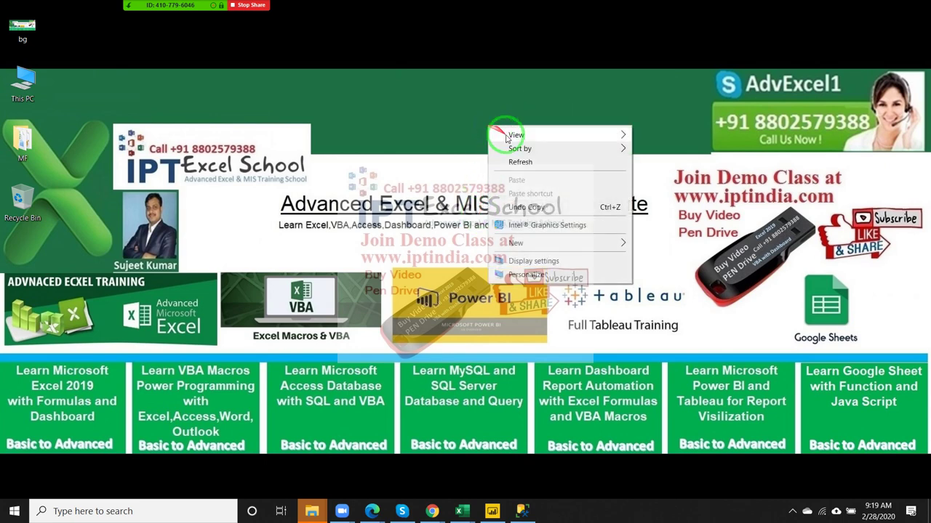
pyautogui.click(522, 161)
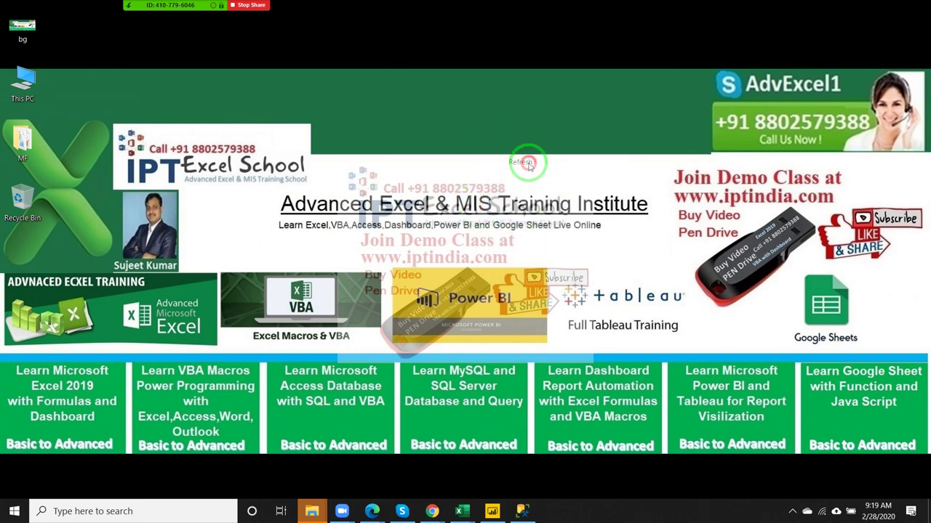
pyautogui.rightClick(456, 142)
pyautogui.click(499, 174)
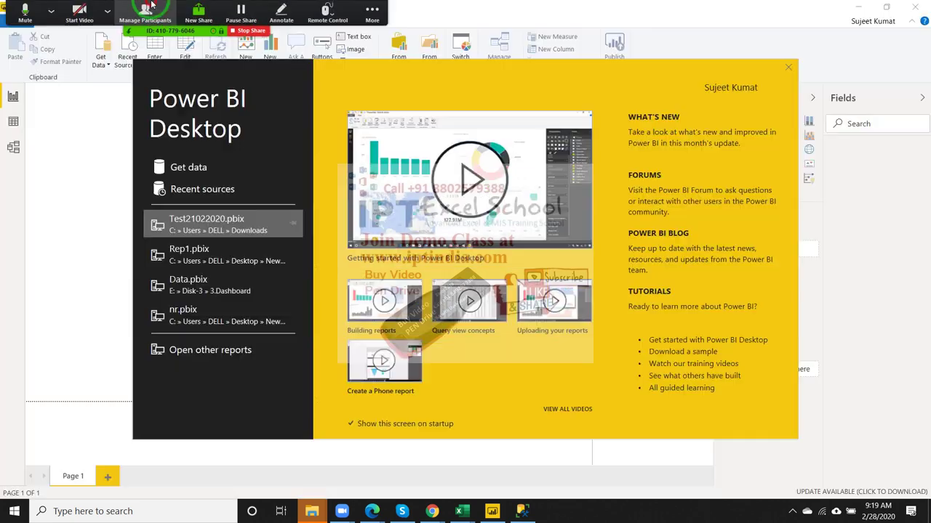
# Close the Zoom Participants window and refresh the desktop
pyautogui.click(149, 9)
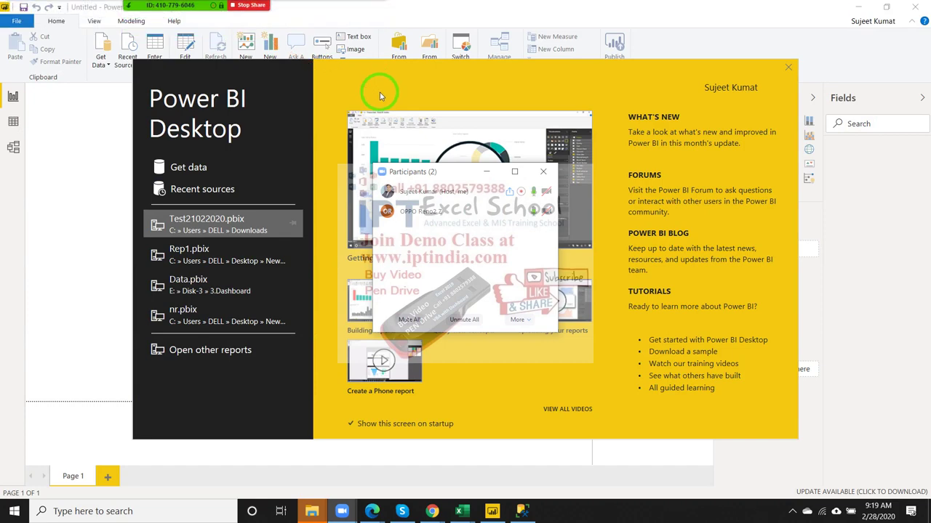
pyautogui.press('super+d')
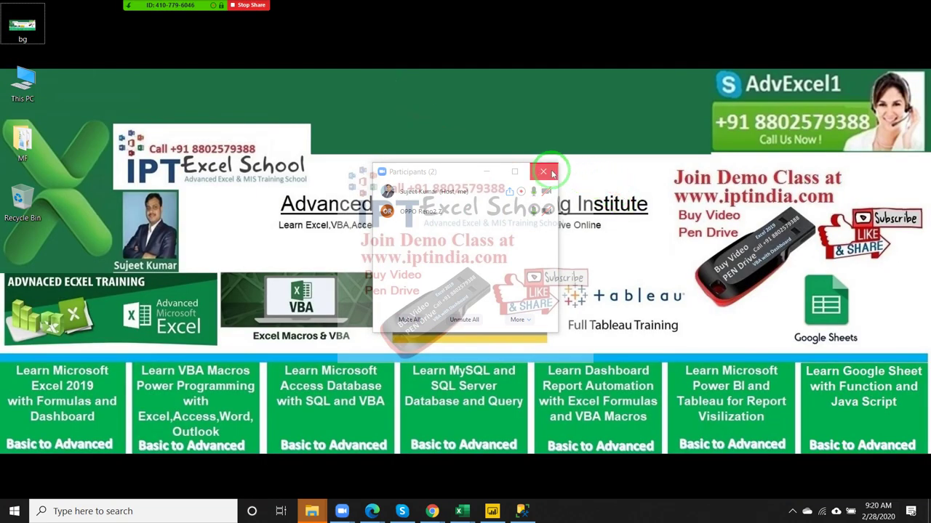
pyautogui.click(551, 172)
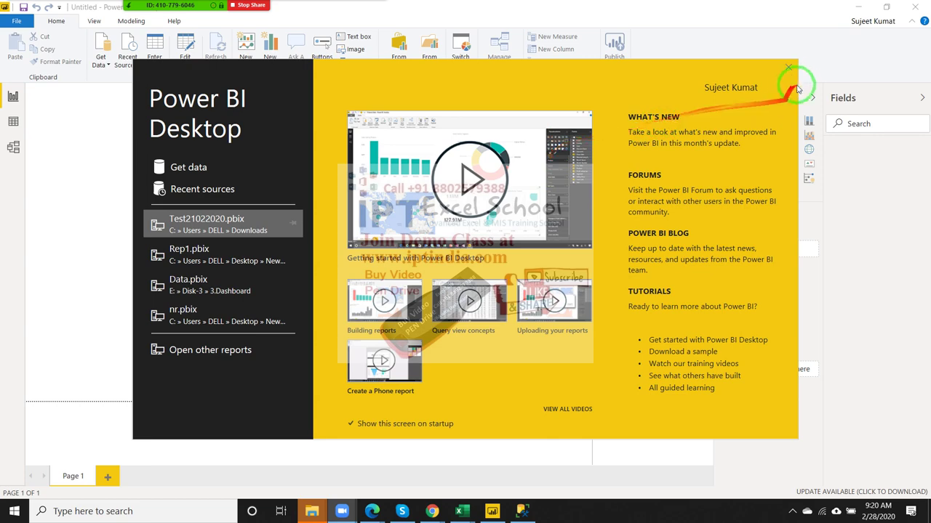
pyautogui.press('super+d')
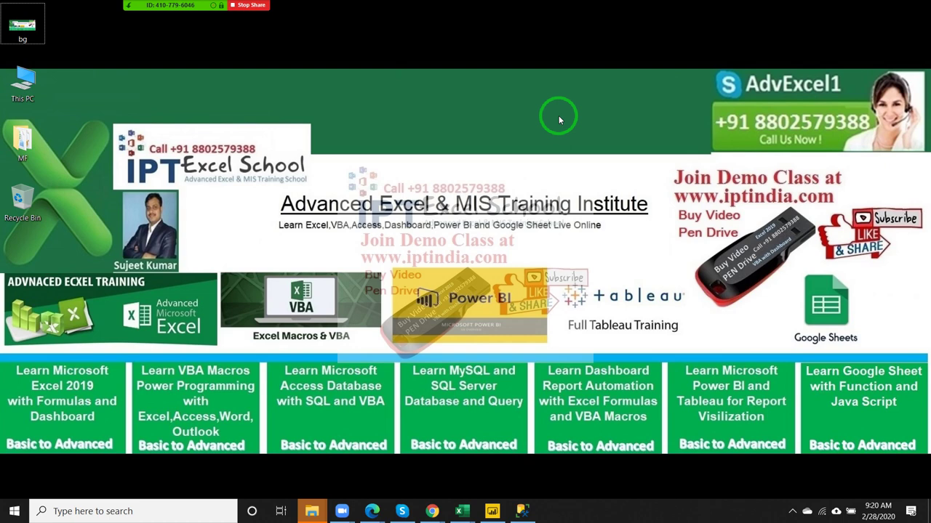
pyautogui.rightClick(559, 115)
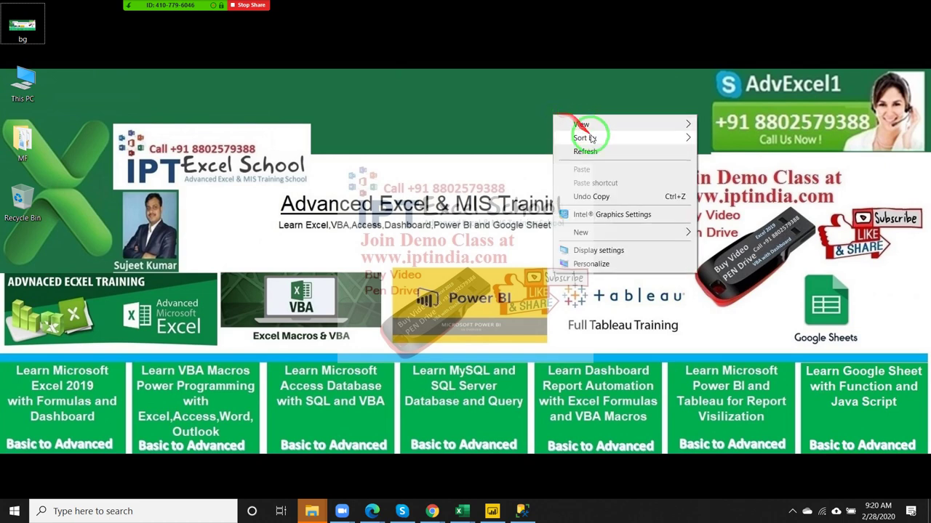
pyautogui.click(594, 151)
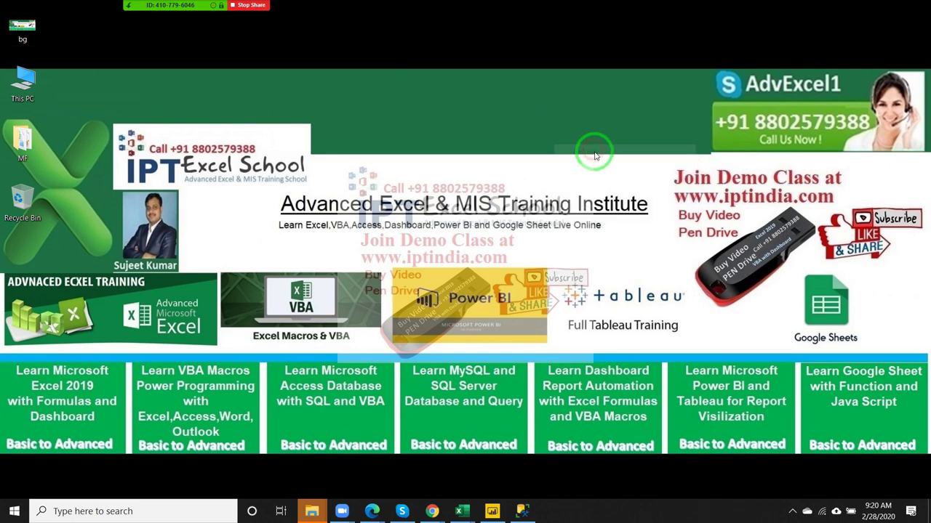
# Bring Power BI Desktop to the front and close its welcome screen to reveal the blank report
pyautogui.click(528, 509)
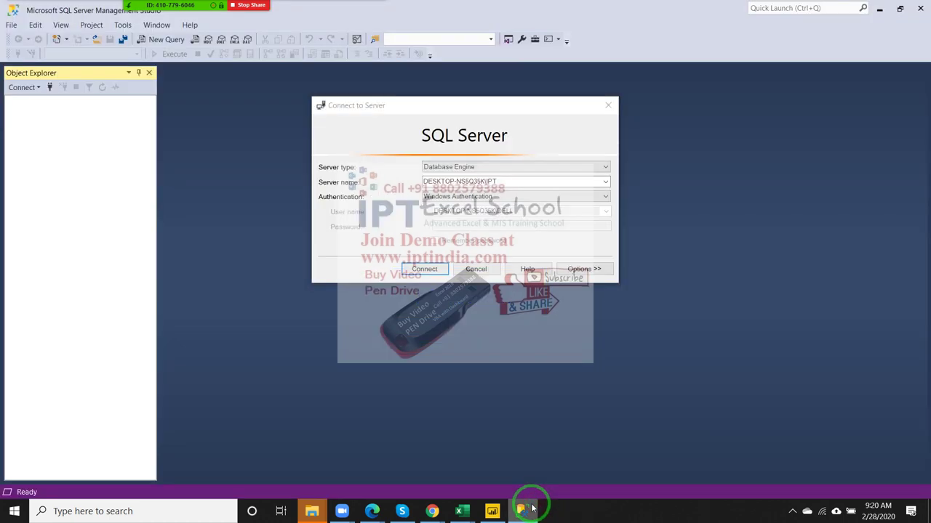
pyautogui.click(492, 511)
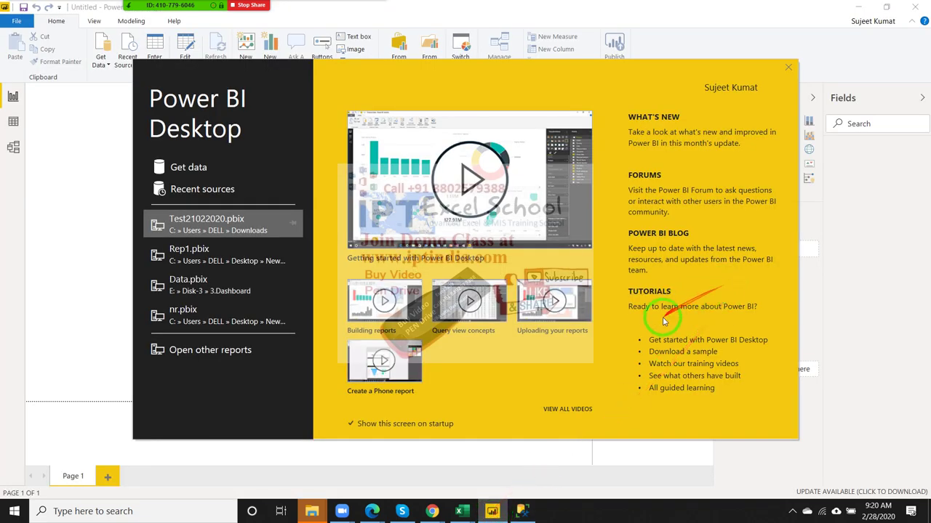
pyautogui.press('super+d')
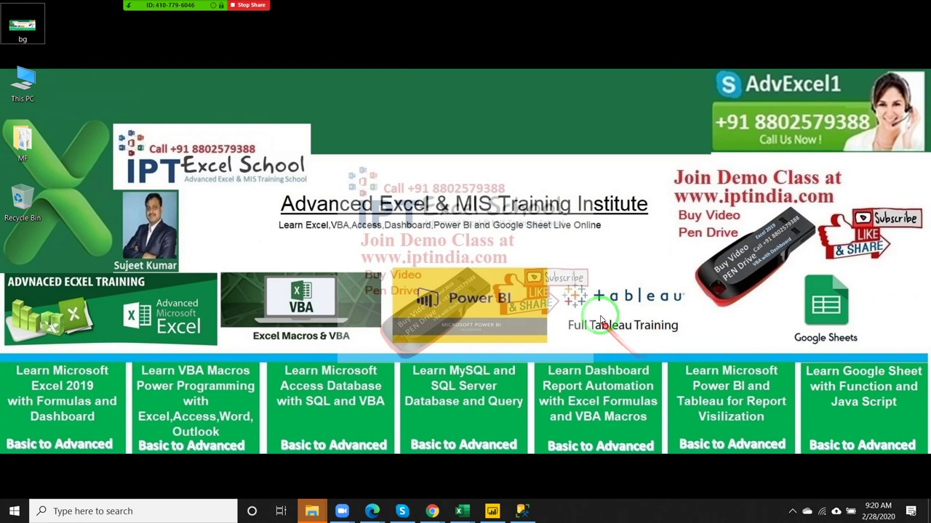
pyautogui.rightClick(601, 318)
pyautogui.click(632, 352)
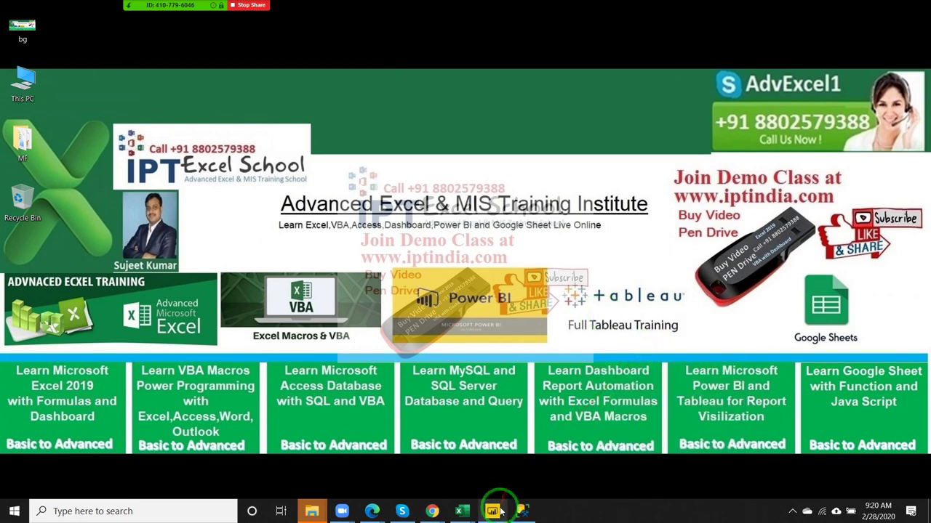
pyautogui.click(495, 510)
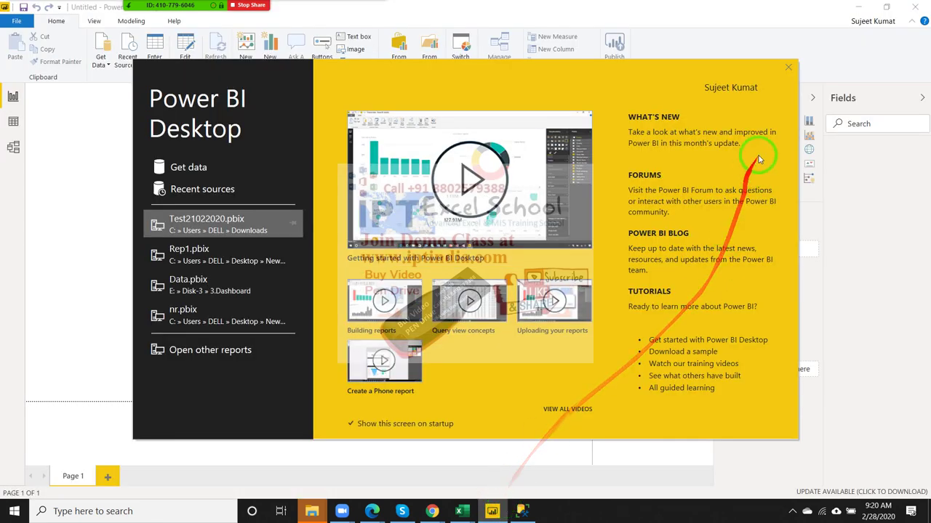
pyautogui.click(790, 68)
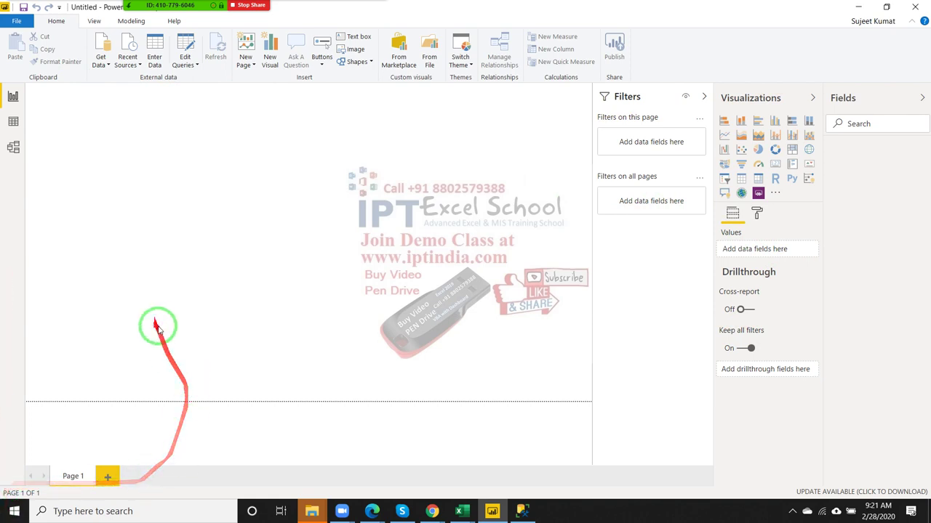
# Glance at the Get Data source list and the Data view, then return to the report page
pyautogui.click(101, 64)
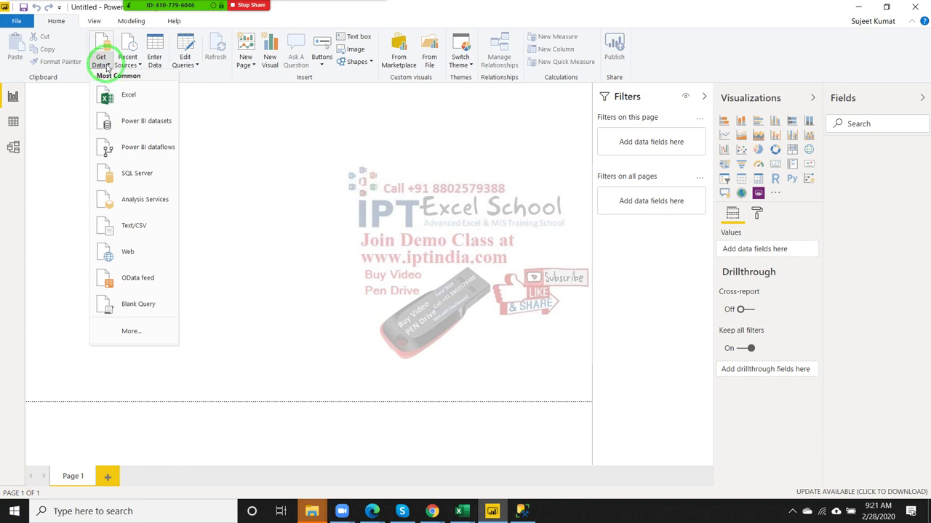
pyautogui.click(323, 167)
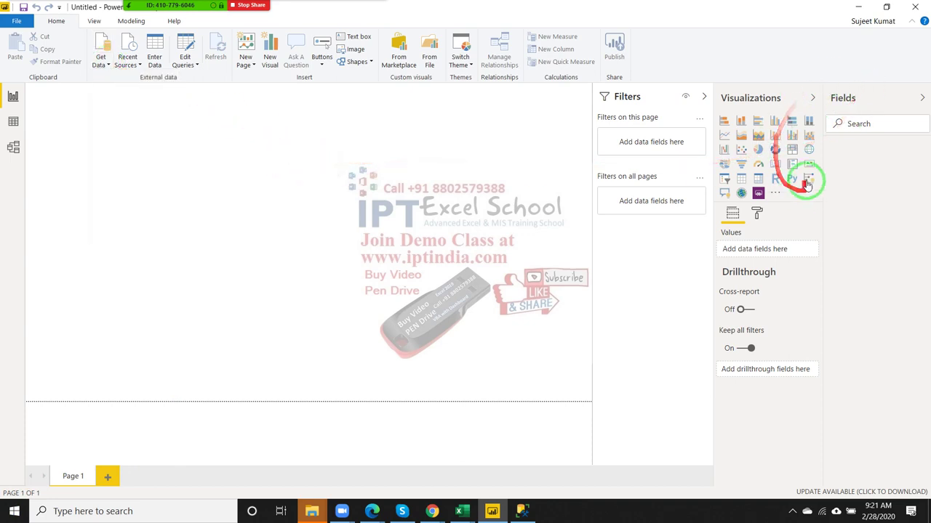
pyautogui.click(14, 119)
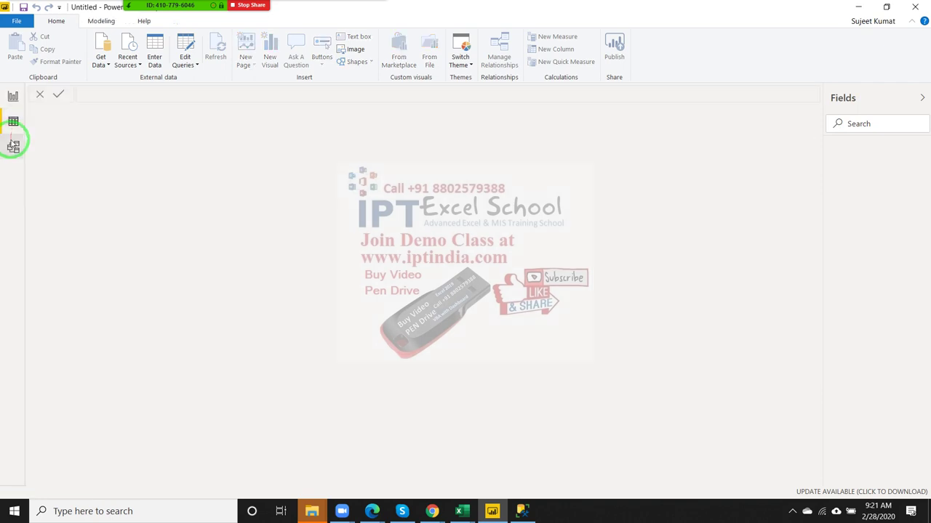
pyautogui.click(13, 98)
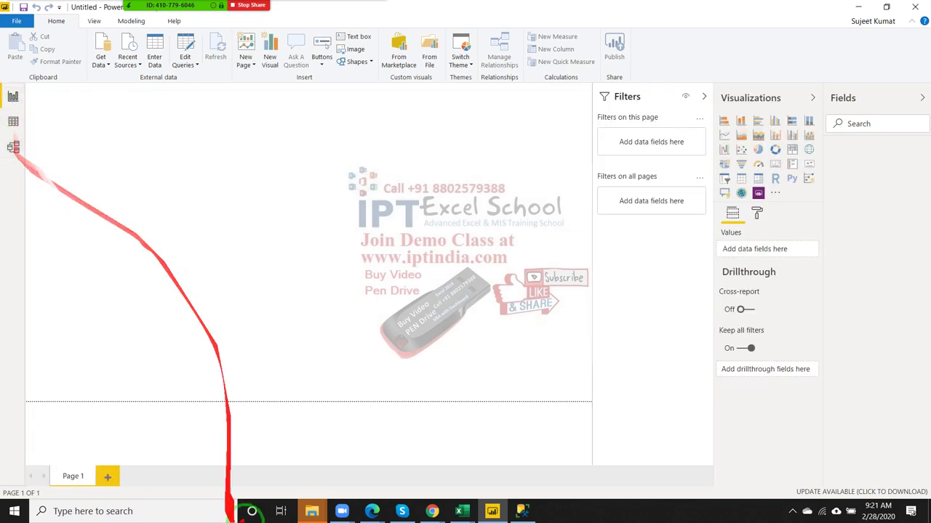
# Choose Excel workbook as the source and open DD.xlsx from the New folder
pyautogui.click(99, 61)
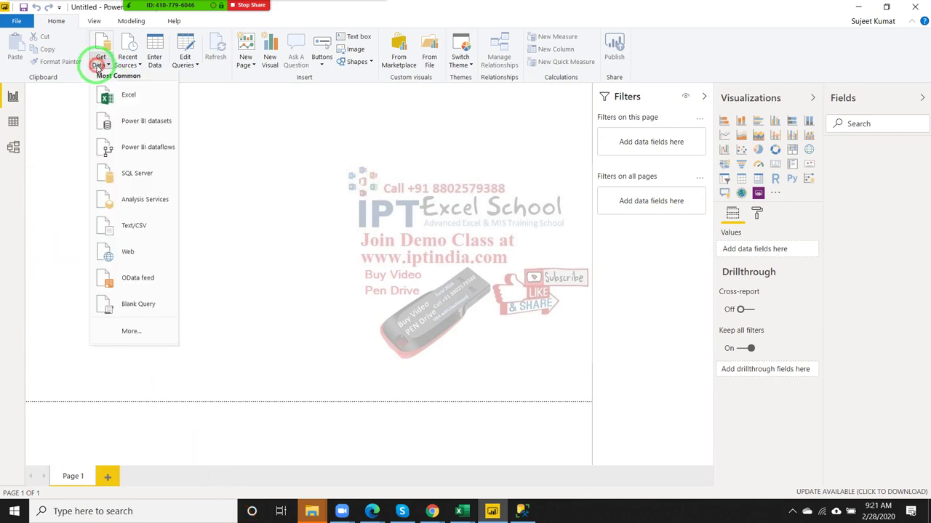
pyautogui.click(113, 99)
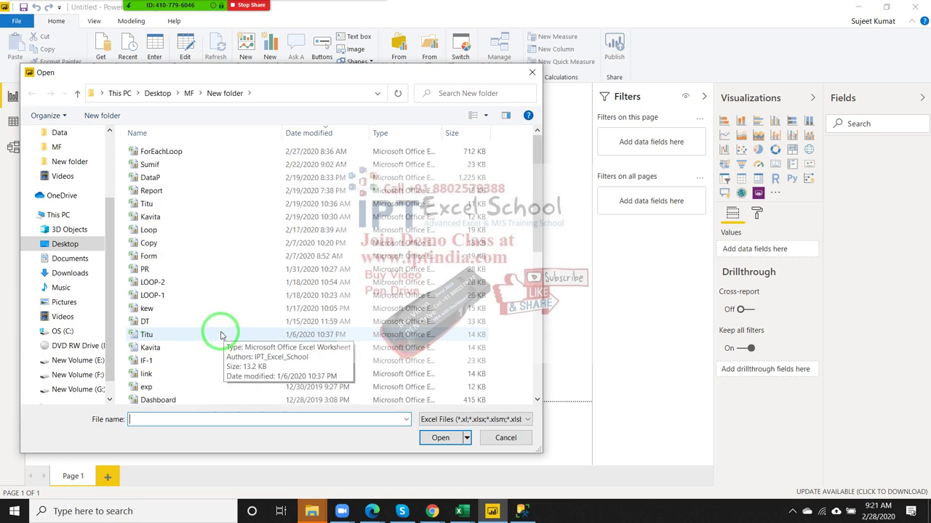
pyautogui.click(197, 236)
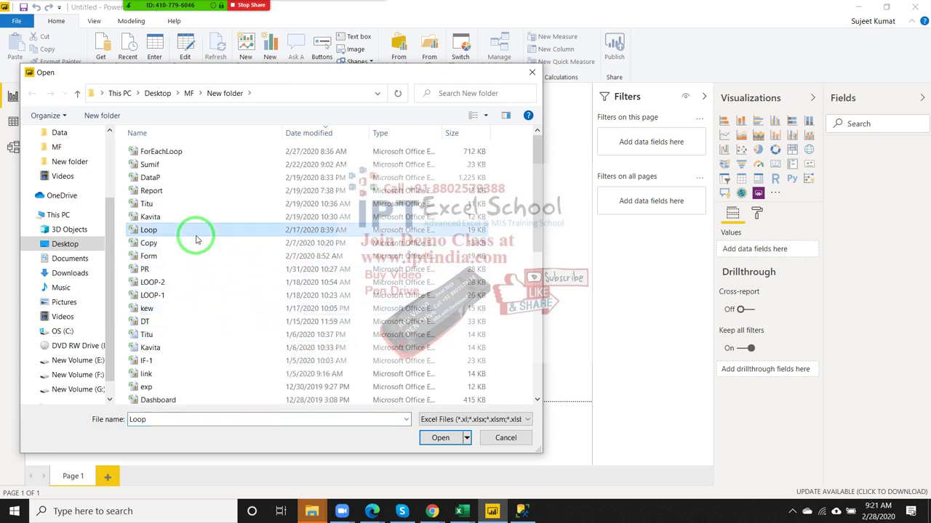
pyautogui.press('d')
pyautogui.press('d')
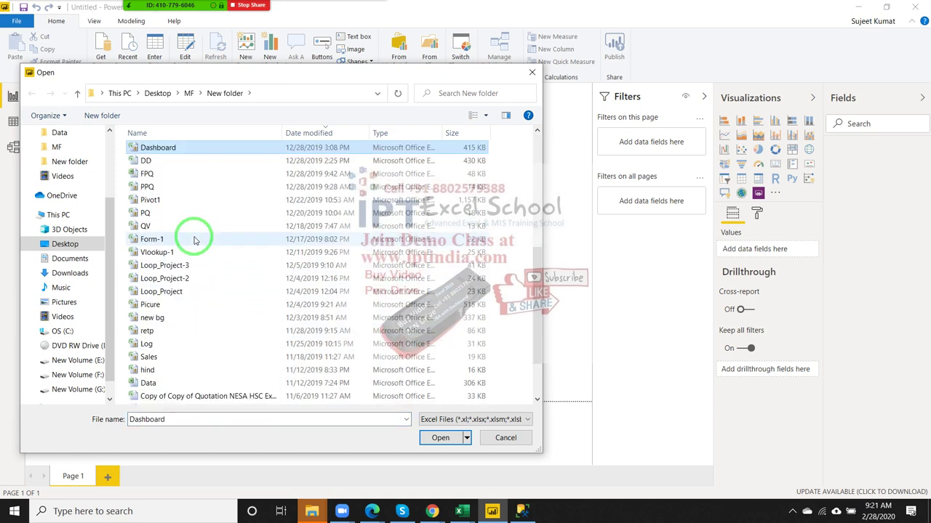
pyautogui.press('d')
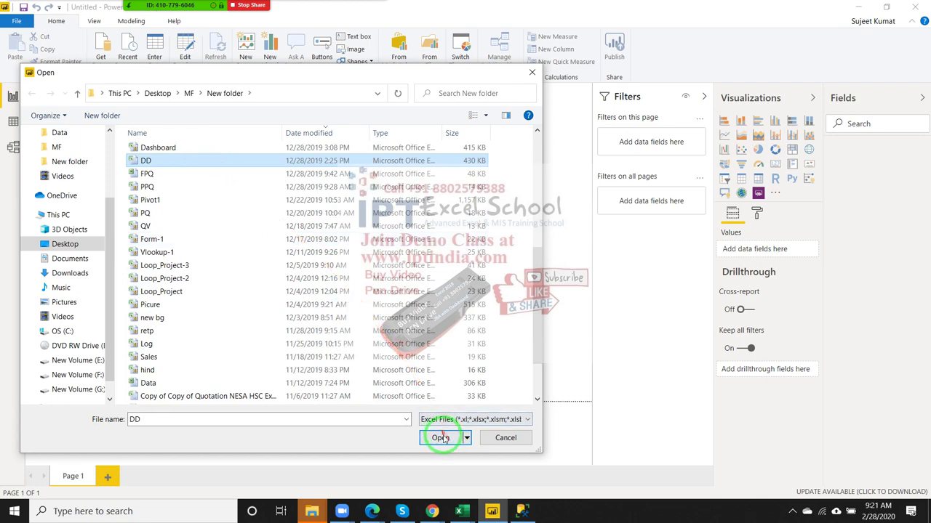
pyautogui.click(442, 439)
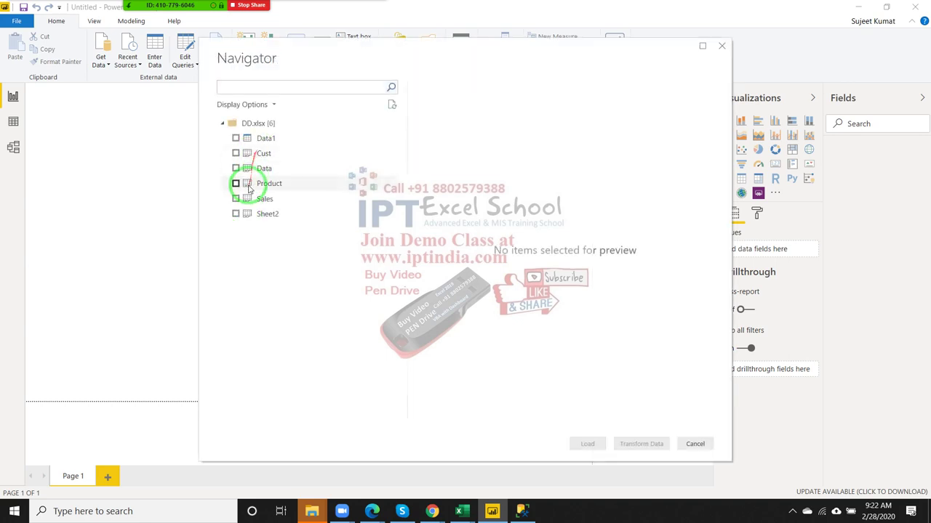
# Tick the Data sheet of DD.xlsx in Navigator and load it
pyautogui.click(234, 169)
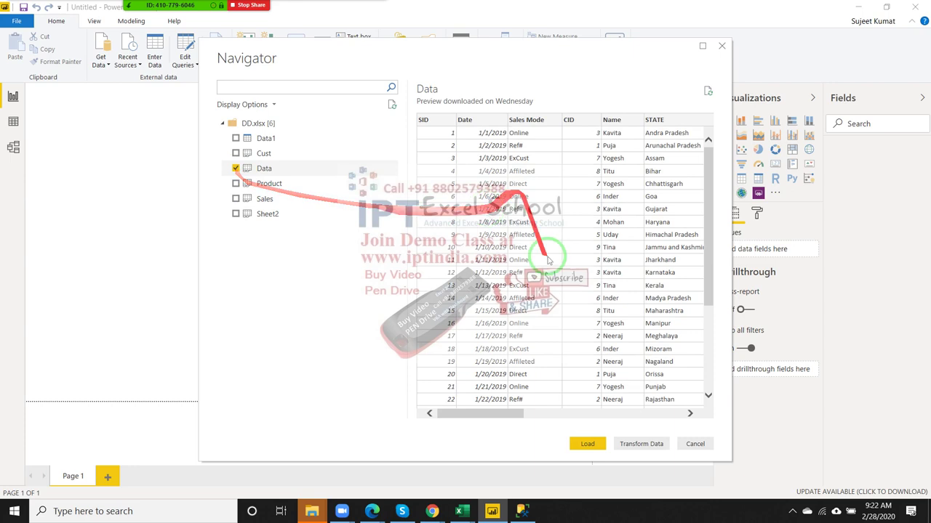
pyautogui.click(593, 444)
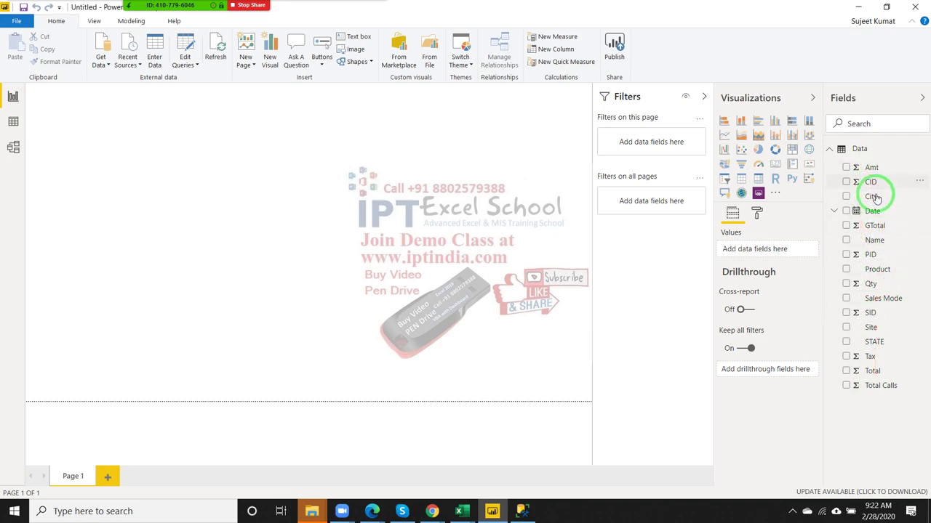
# Add a gauge visual showing total Qty (196K)
pyautogui.moveTo(881, 298)
pyautogui.mouseDown()
pyautogui.moveTo(907, 304)
pyautogui.moveTo(871, 283)
pyautogui.mouseUp()
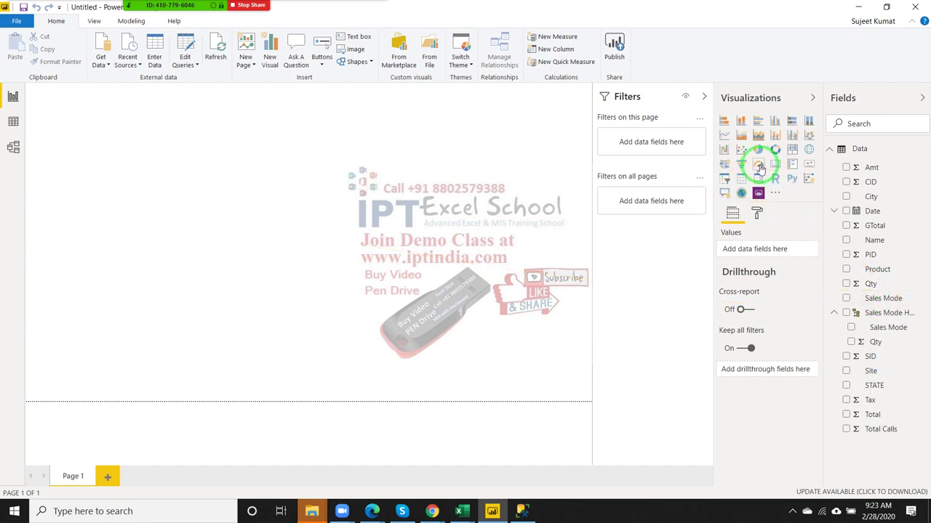
pyautogui.click(759, 167)
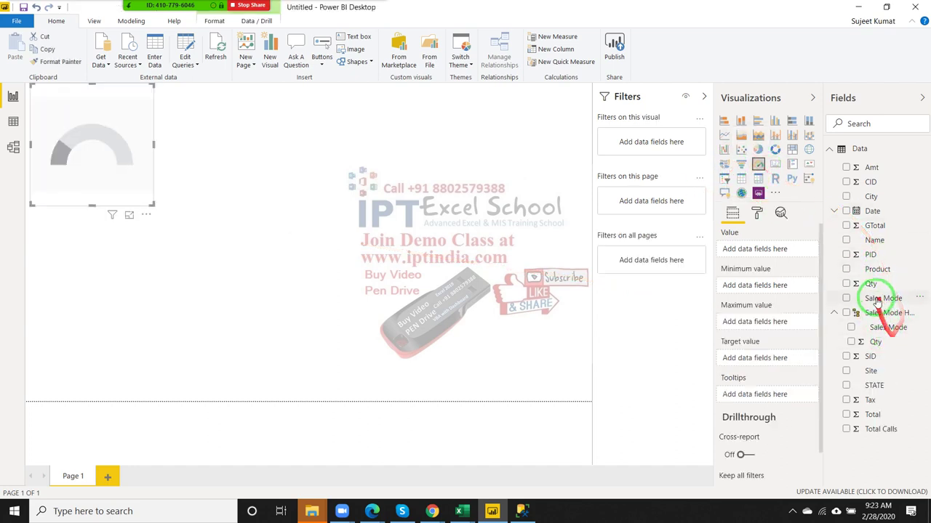
pyautogui.moveTo(876, 342); pyautogui.dragTo(87, 157)
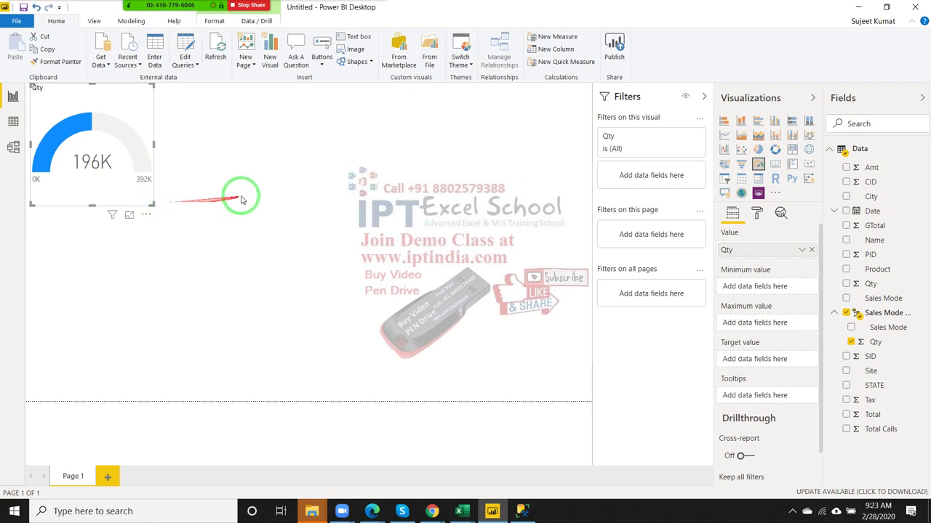
pyautogui.click(270, 193)
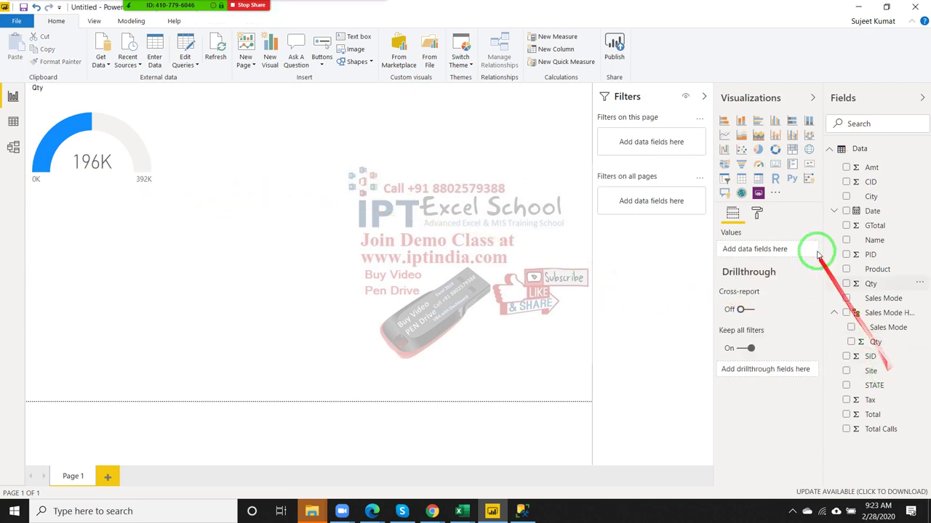
# Add a second gauge in the top-right corner showing total Amt (1M)
pyautogui.click(759, 165)
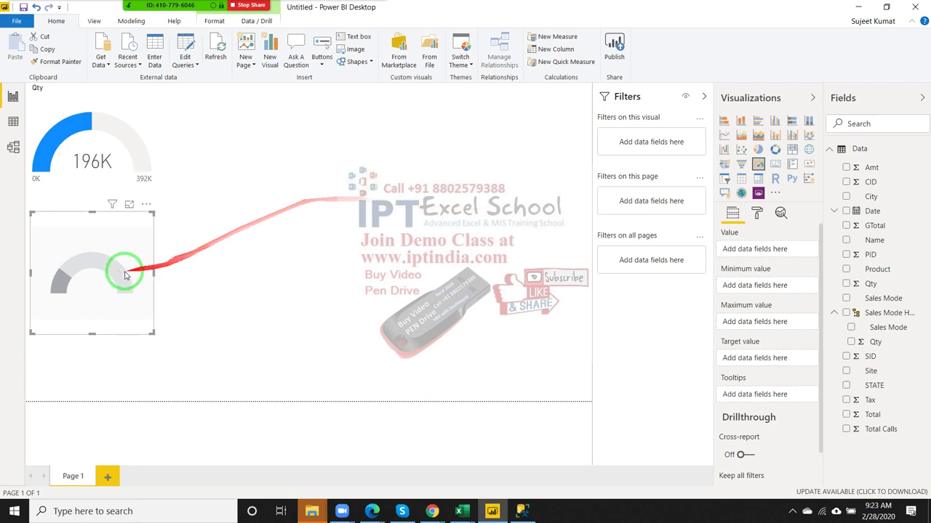
pyautogui.moveTo(129, 266); pyautogui.dragTo(561, 149)
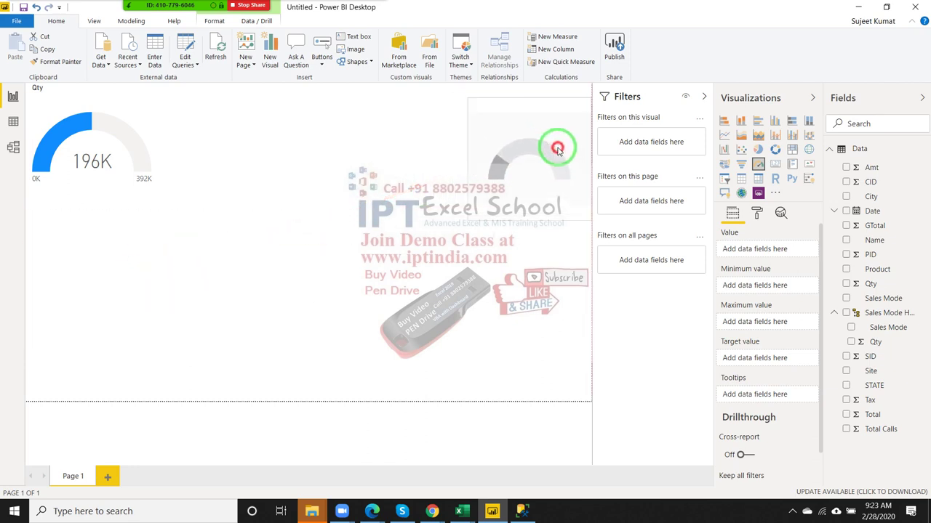
pyautogui.moveTo(562, 149); pyautogui.dragTo(559, 150)
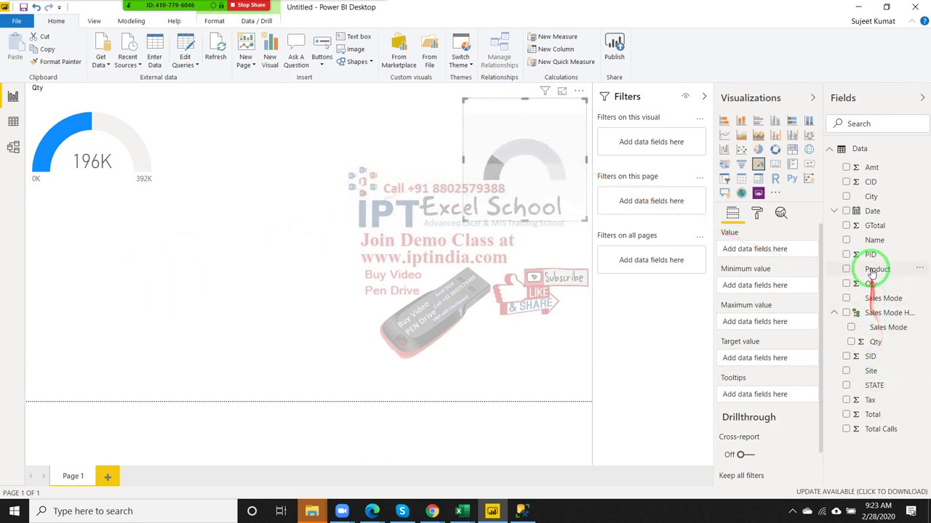
pyautogui.click(847, 169)
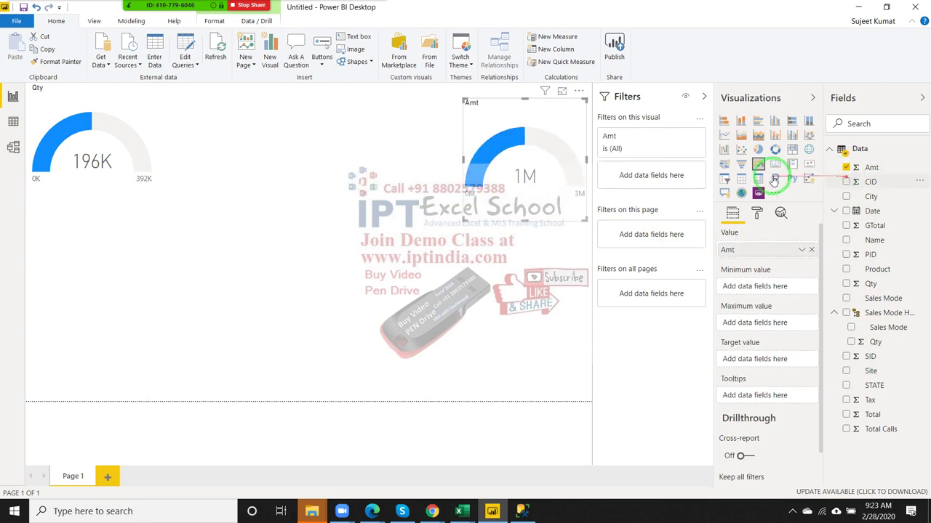
pyautogui.click(249, 260)
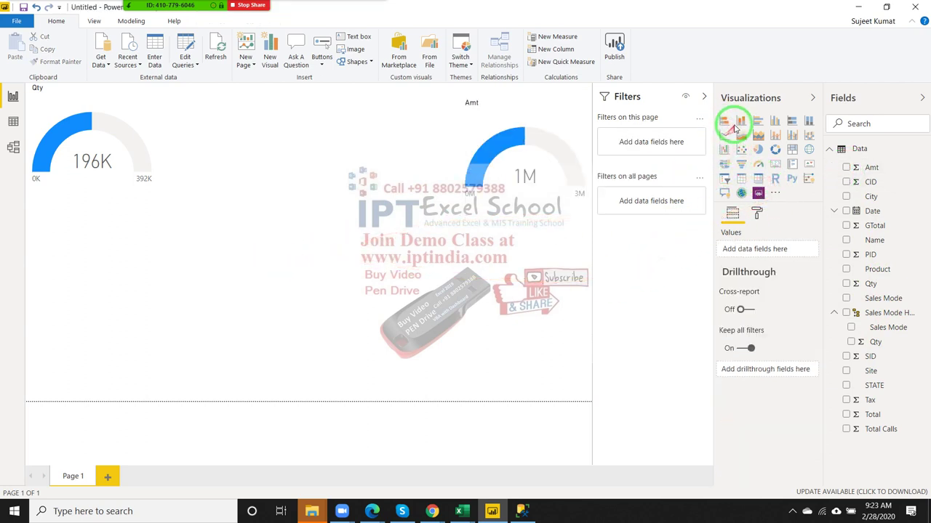
# Add a stacked column chart with Product on the axis, trying and removing the Sales Mode hierarchy
pyautogui.click(740, 121)
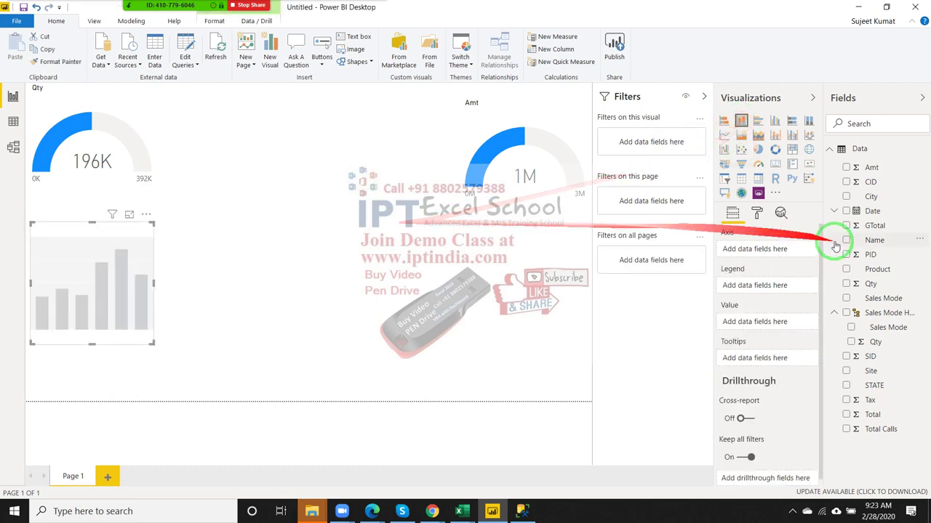
pyautogui.click(862, 271)
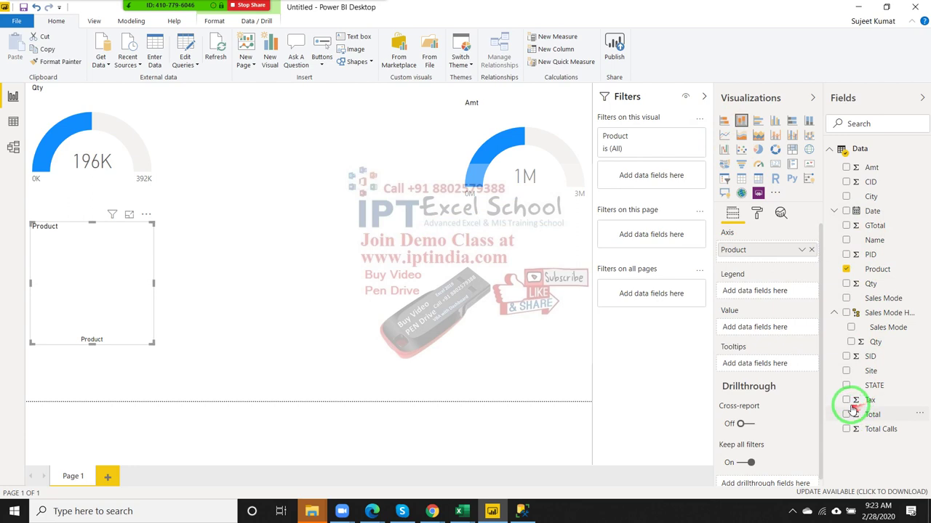
pyautogui.click(851, 342)
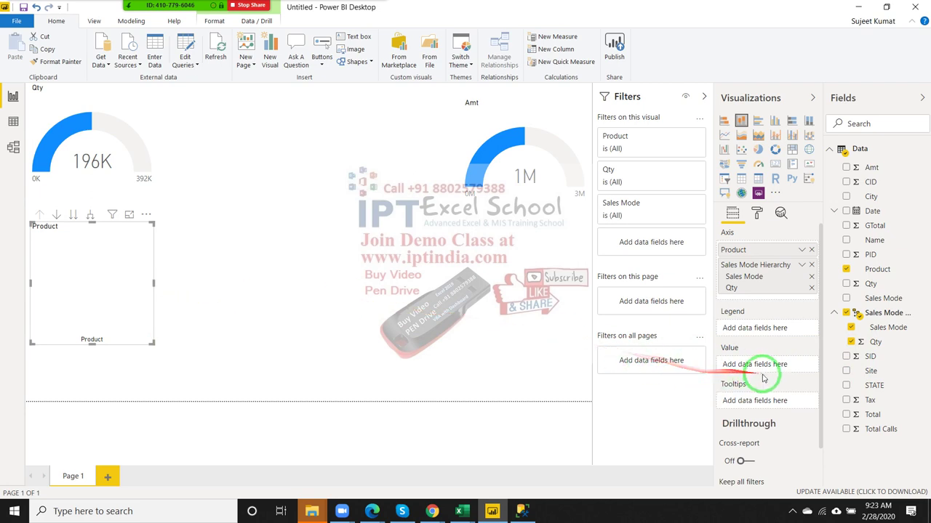
pyautogui.click(852, 329)
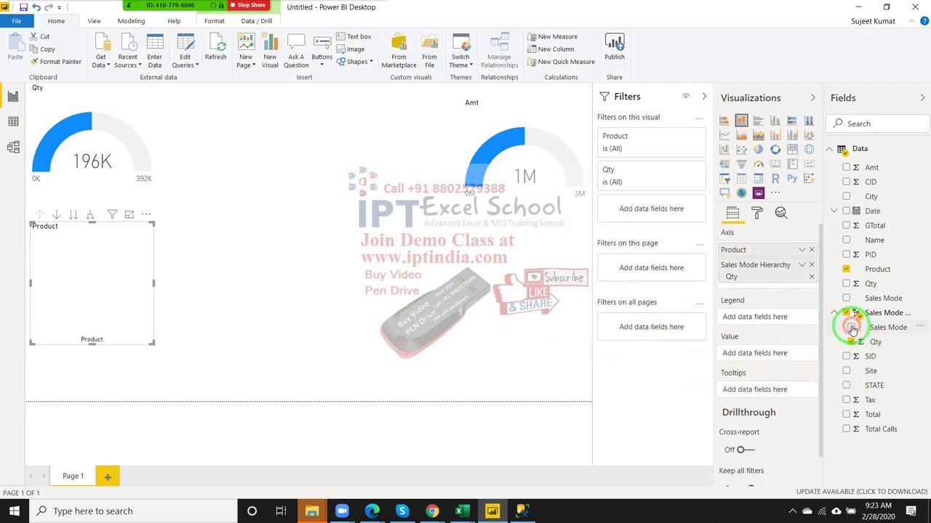
pyautogui.click(847, 313)
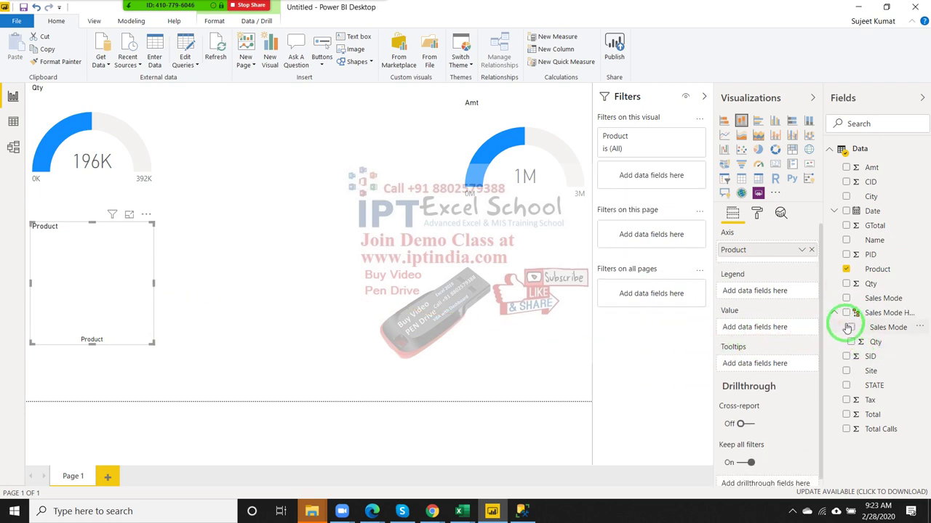
pyautogui.click(850, 342)
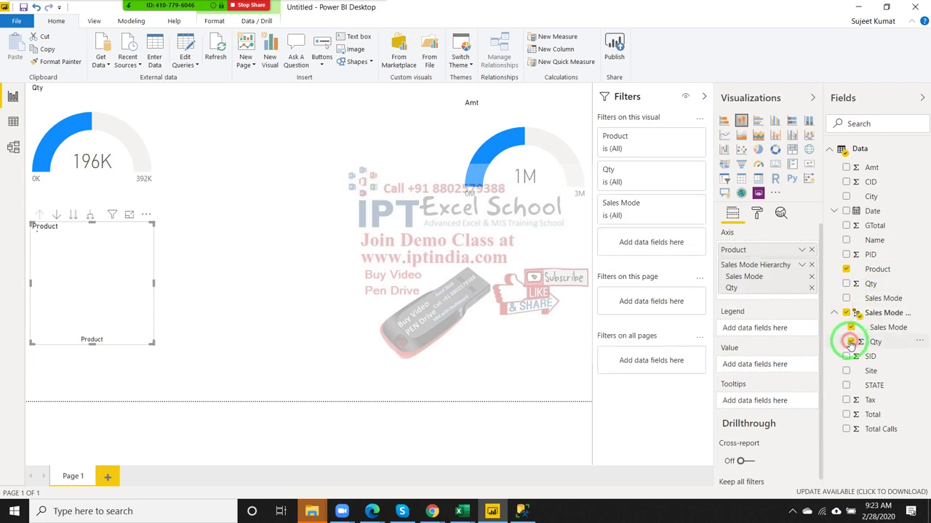
pyautogui.click(851, 342)
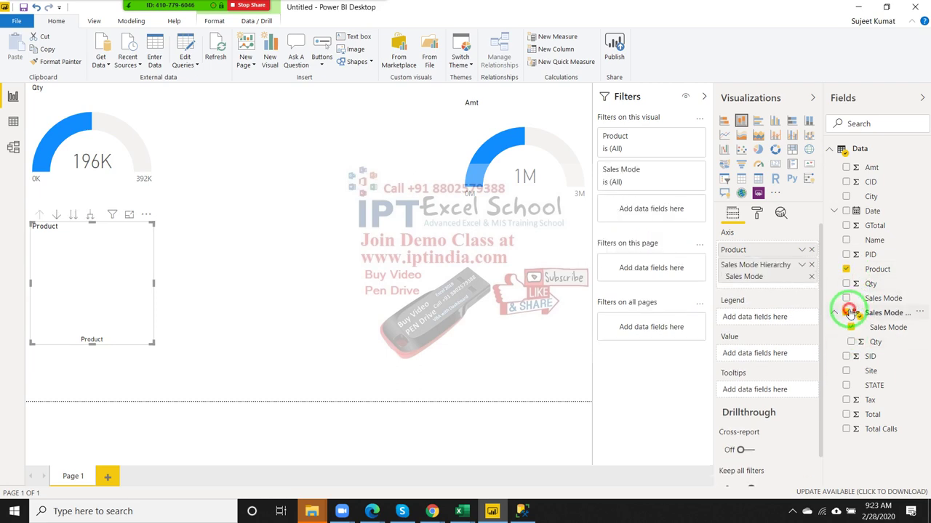
pyautogui.click(848, 312)
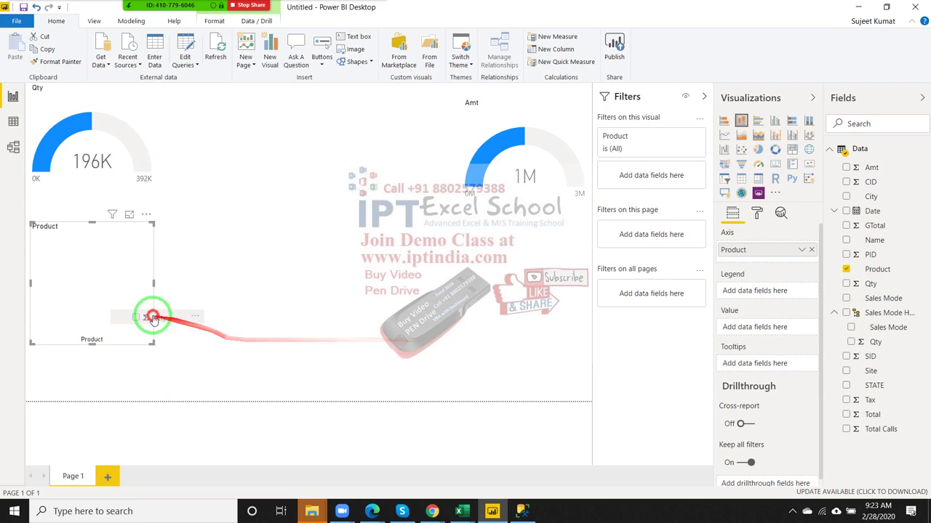
# Add Qty, drill down to the Qty level, and delete the resulting empty visual
pyautogui.moveTo(465, 343); pyautogui.dragTo(125, 301)
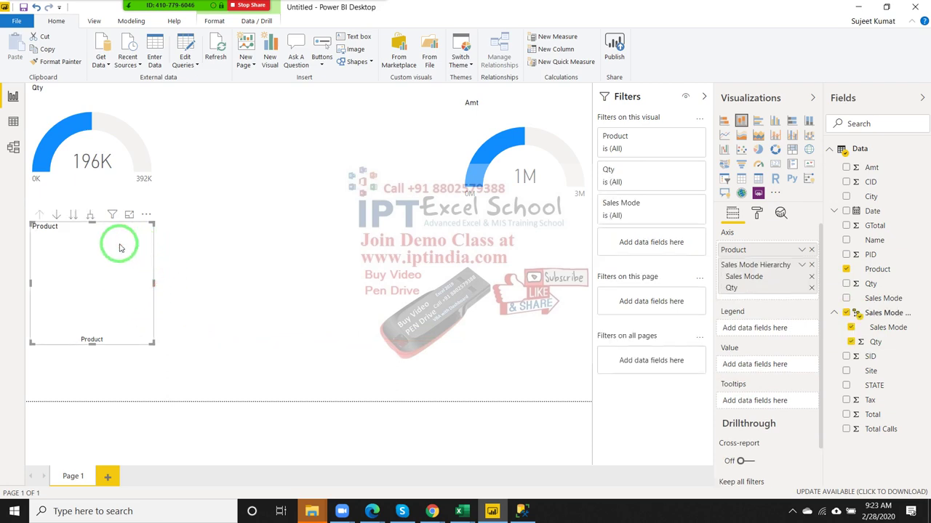
pyautogui.click(74, 216)
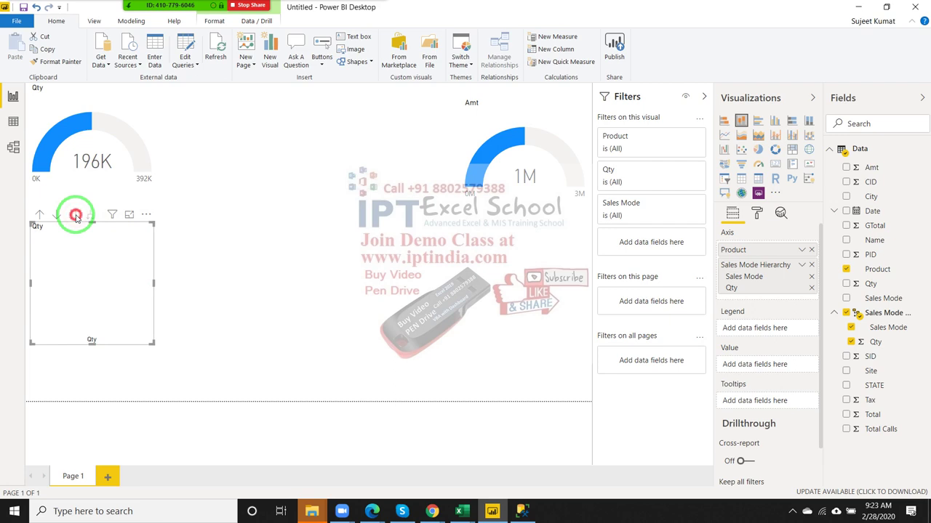
pyautogui.click(57, 216)
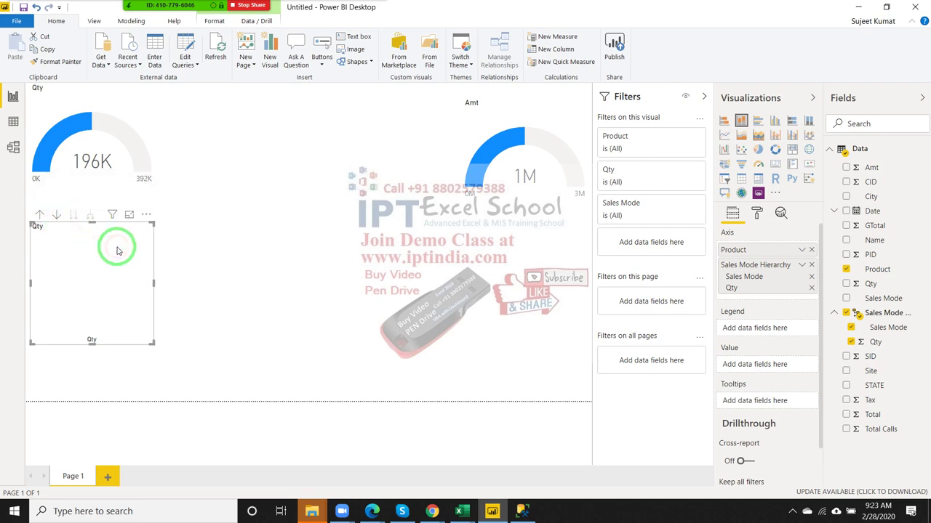
pyautogui.press('Delete')
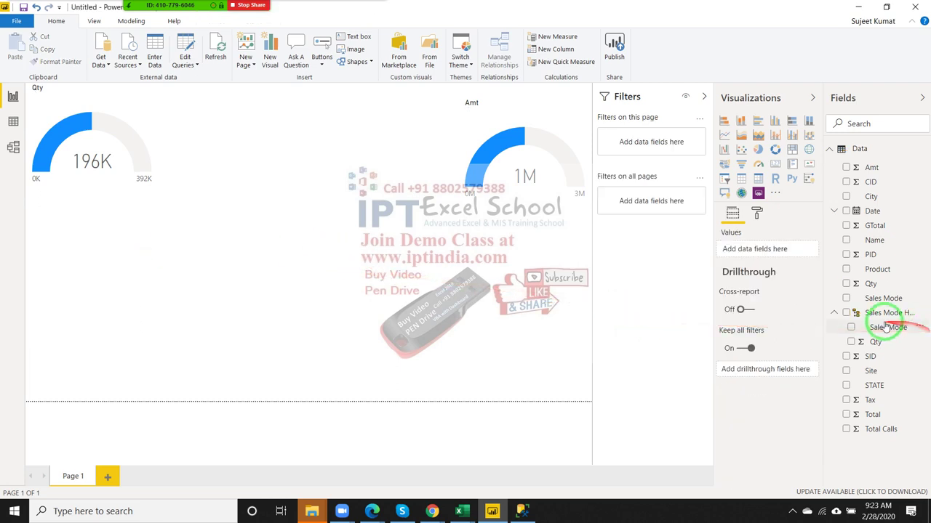
pyautogui.rightClick(856, 314)
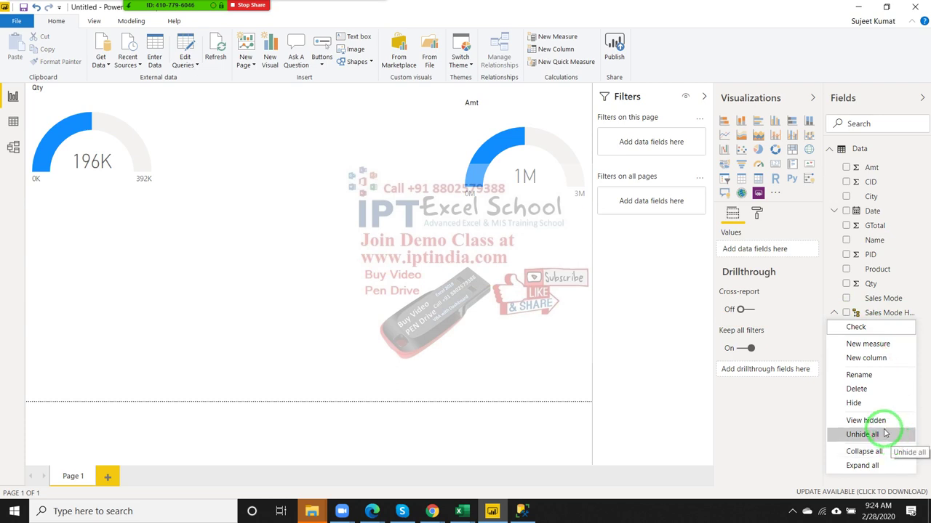
pyautogui.click(791, 433)
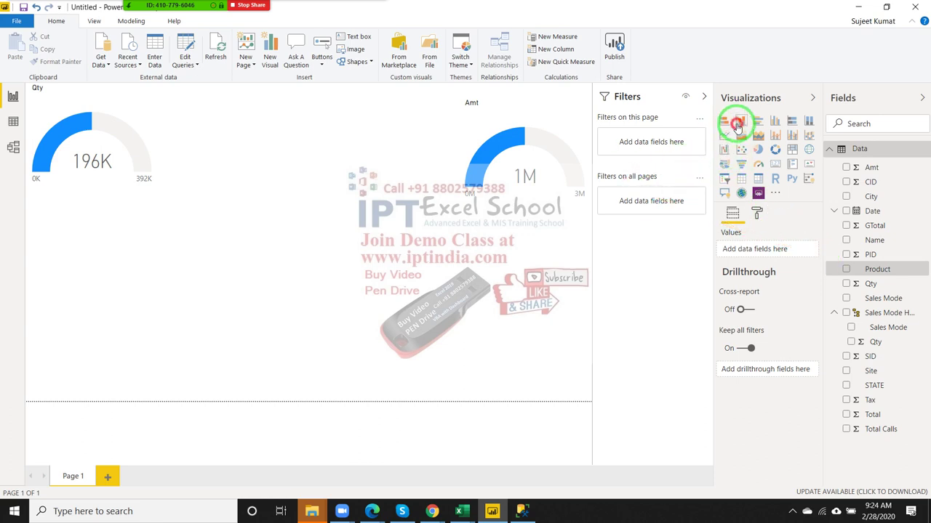
# Add a stacked column chart of Amt by Product, widen it and move it under the Qty gauge
pyautogui.click(740, 120)
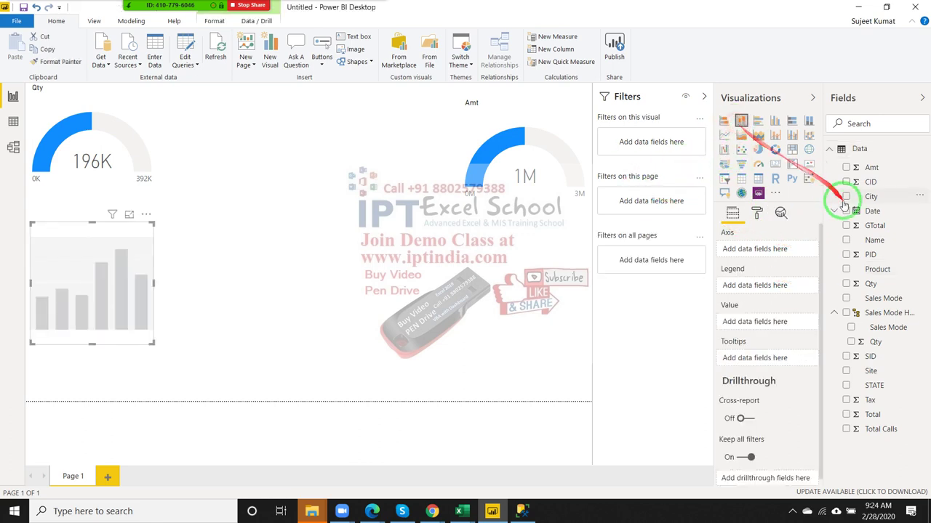
pyautogui.click(847, 268)
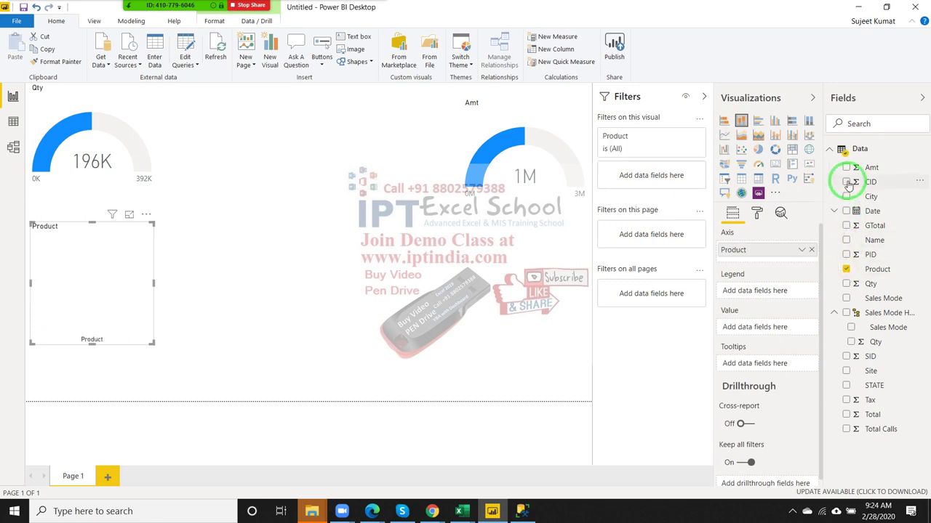
pyautogui.click(845, 167)
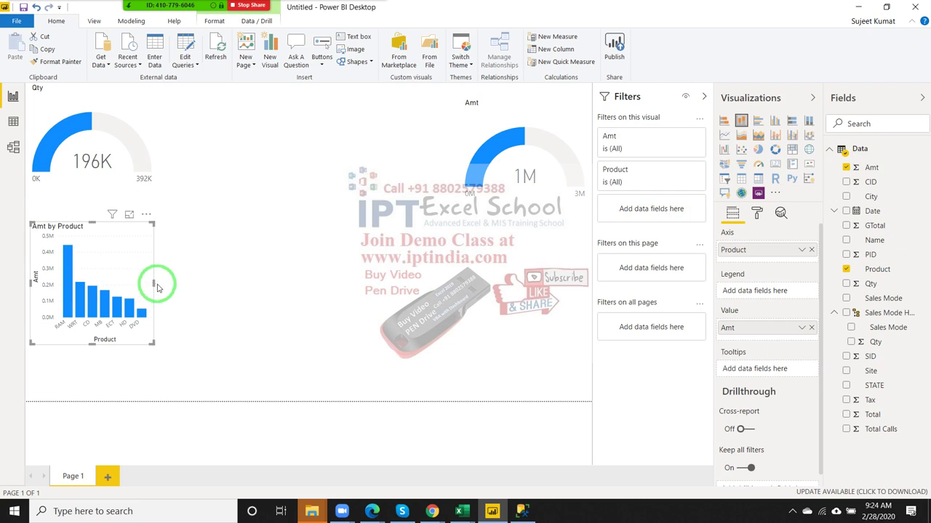
pyautogui.moveTo(153, 282); pyautogui.dragTo(278, 282)
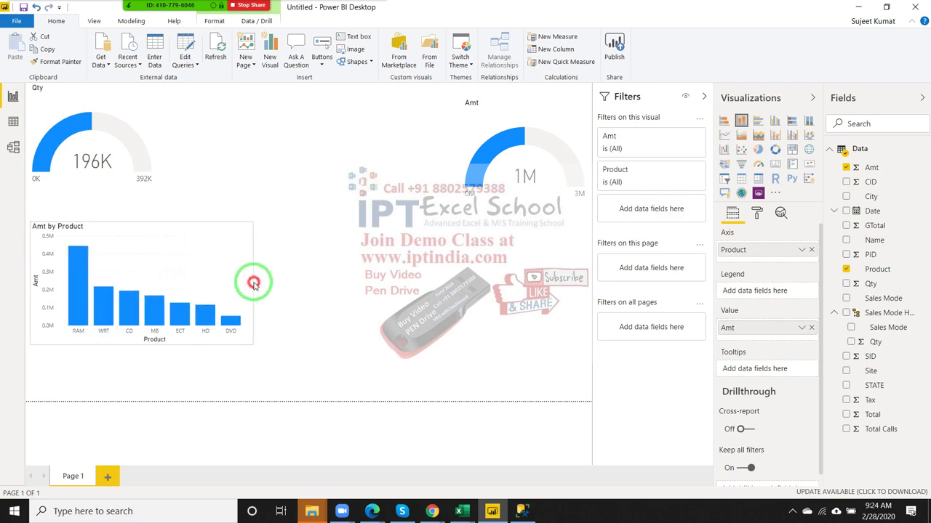
pyautogui.moveTo(198, 244); pyautogui.dragTo(192, 215)
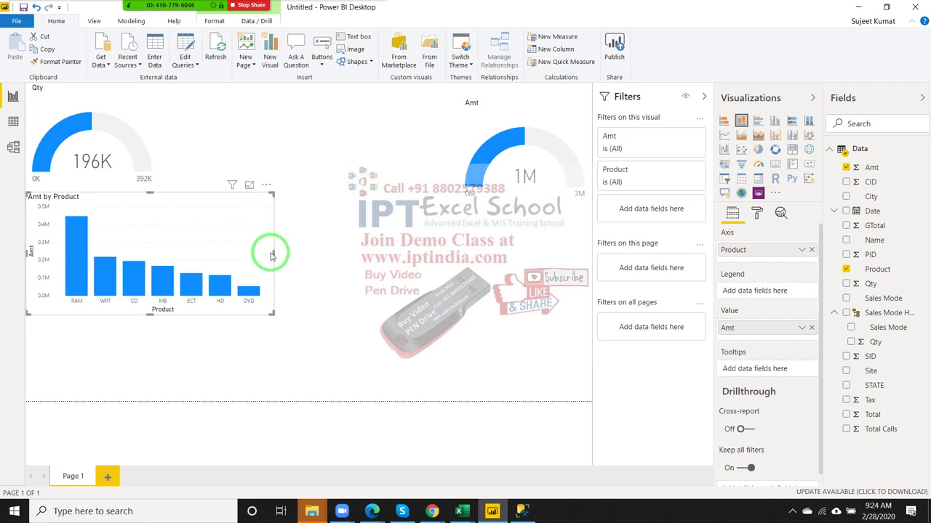
pyautogui.click(275, 253)
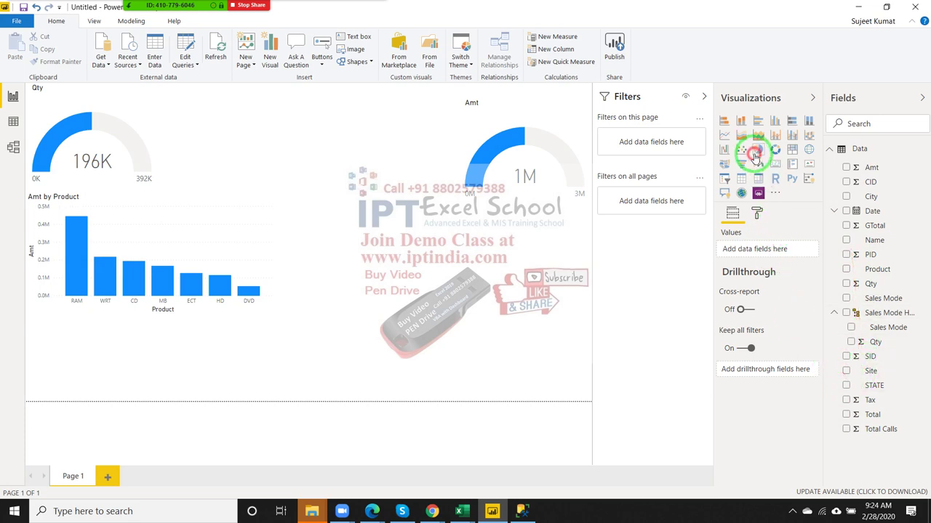
# Add a Qty by Site pie chart, centre it on the page, and make it taller and narrower
pyautogui.click(756, 152)
pyautogui.click(846, 283)
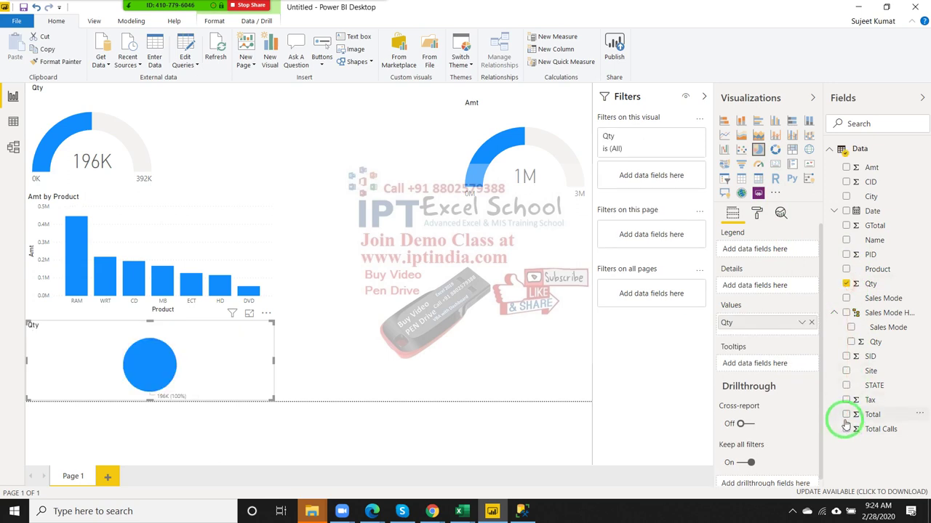
pyautogui.click(845, 371)
pyautogui.moveTo(194, 353); pyautogui.dragTo(437, 255)
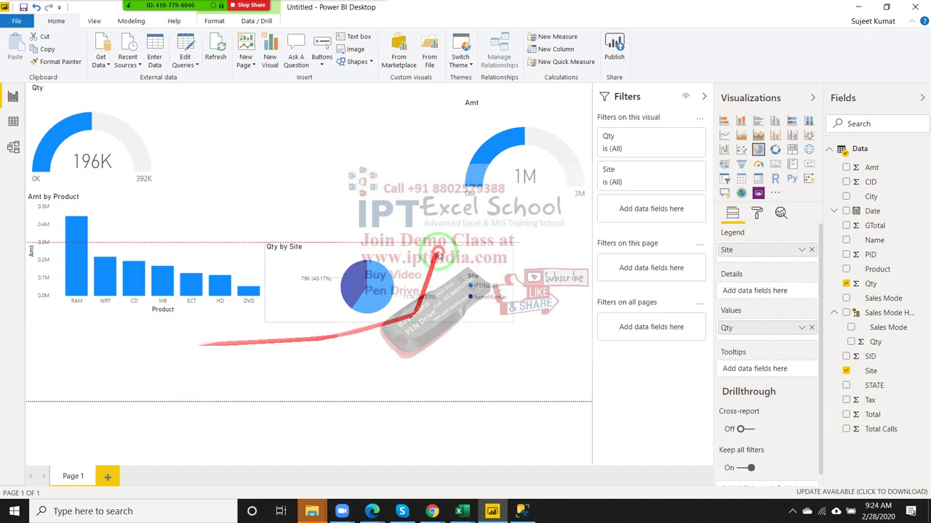
pyautogui.moveTo(393, 305); pyautogui.dragTo(392, 335)
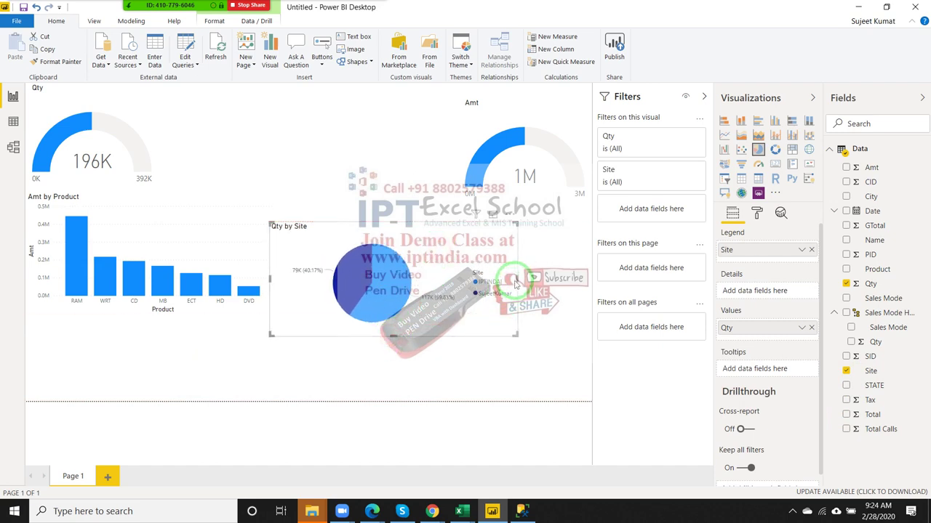
pyautogui.moveTo(514, 282); pyautogui.dragTo(433, 286)
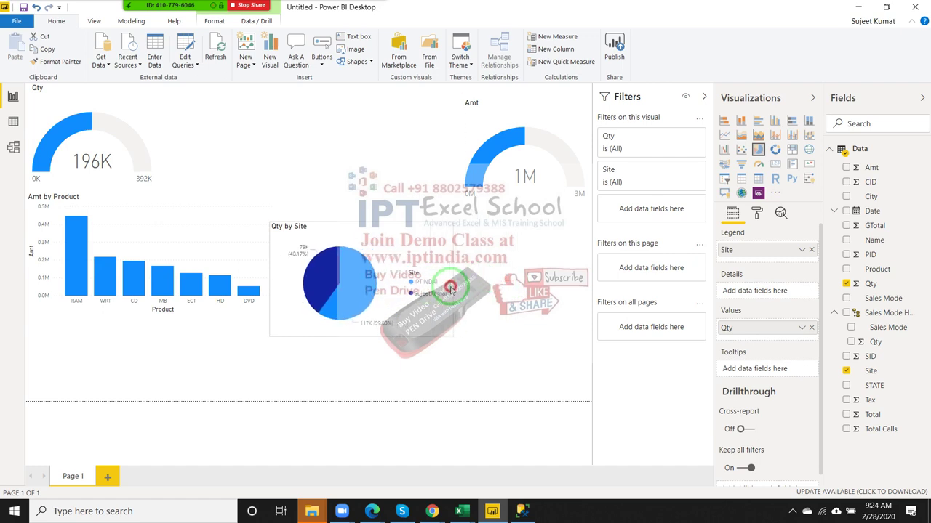
pyautogui.click(442, 348)
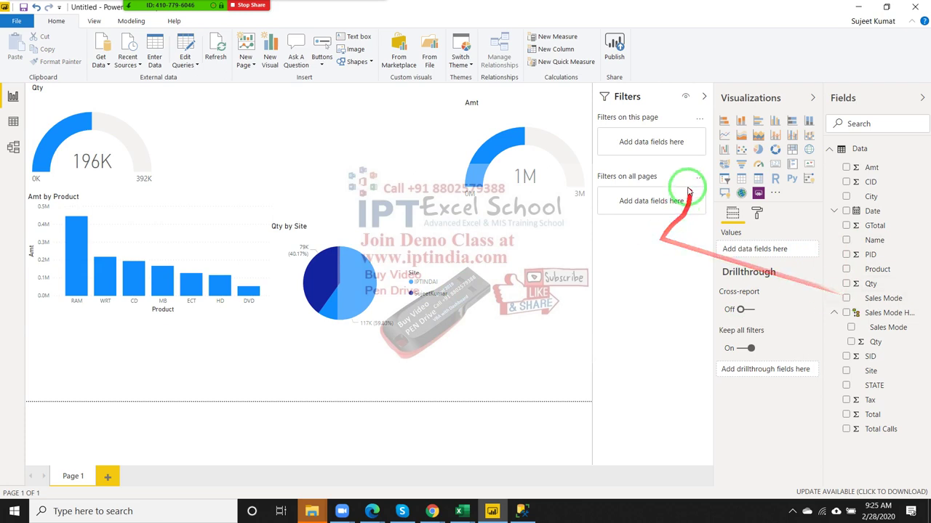
pyautogui.click(770, 149)
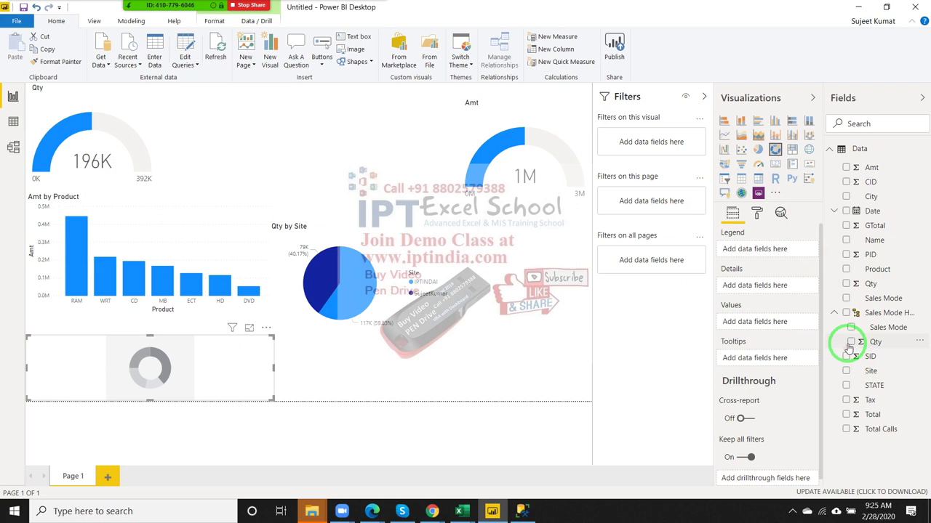
# Make the donut show Qty by Sales Mode, move it beside the pie and heighten it
pyautogui.click(846, 298)
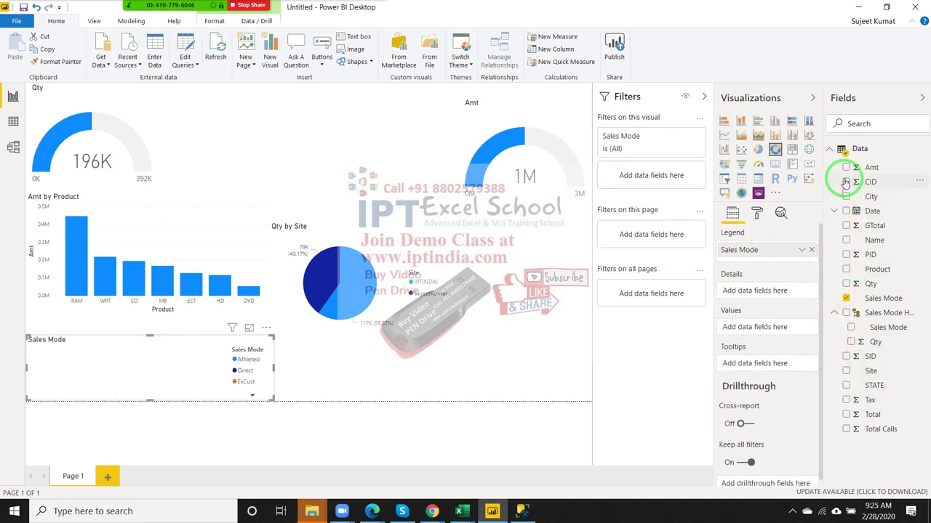
pyautogui.click(844, 285)
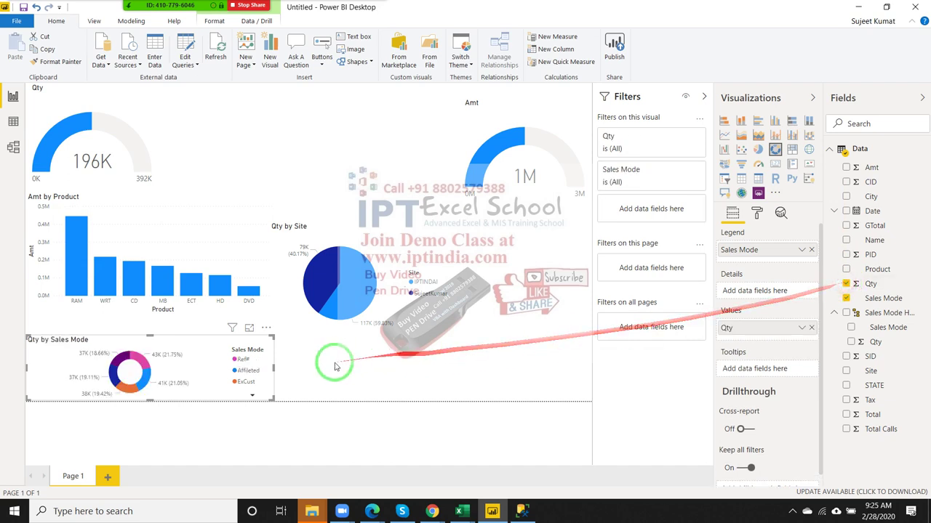
pyautogui.moveTo(218, 342)
pyautogui.mouseDown()
pyautogui.moveTo(644, 238)
pyautogui.moveTo(464, 270)
pyautogui.mouseUp()
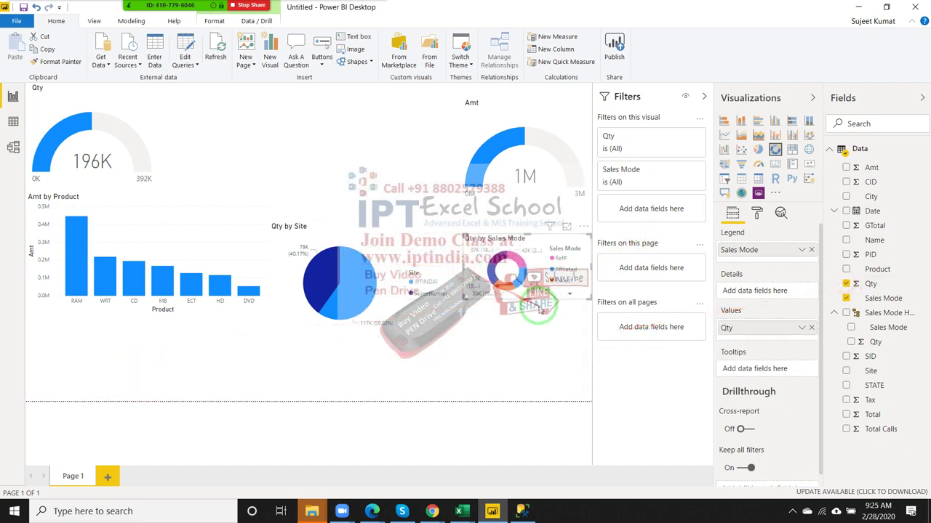
pyautogui.moveTo(526, 320); pyautogui.dragTo(528, 331)
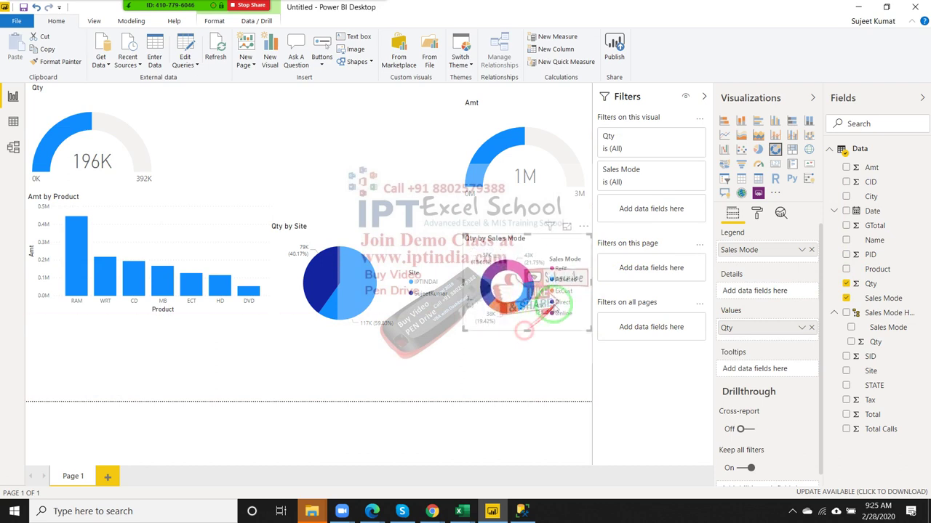
# Cross-filter the report by several Sales Mode slices, then clear the filter
pyautogui.click(569, 291)
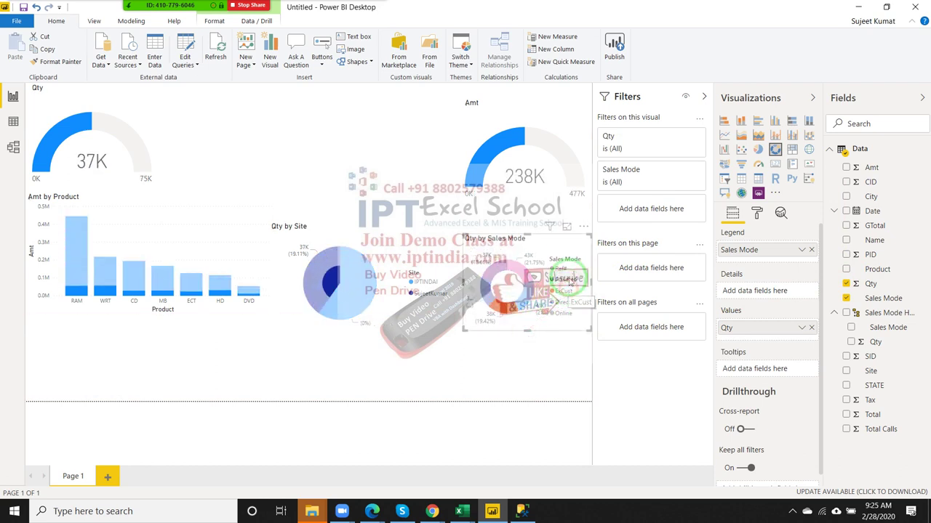
pyautogui.click(468, 348)
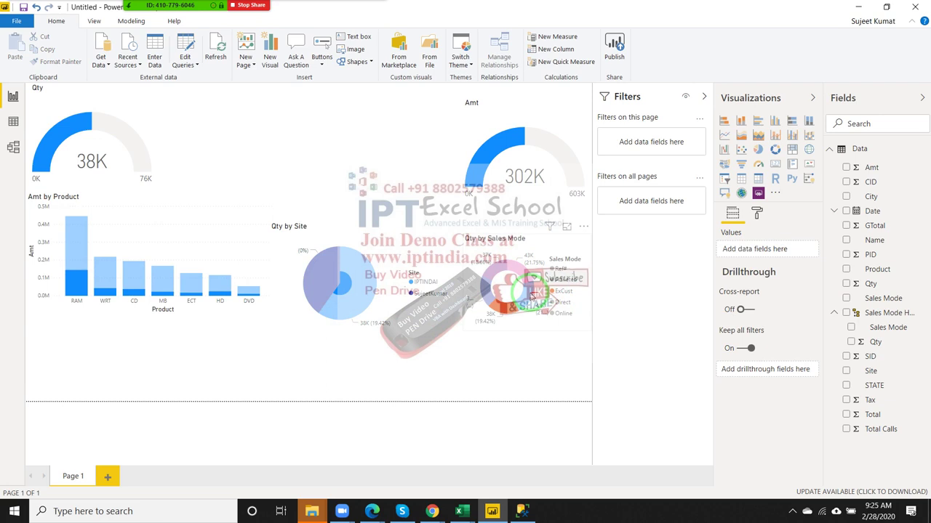
pyautogui.click(540, 284)
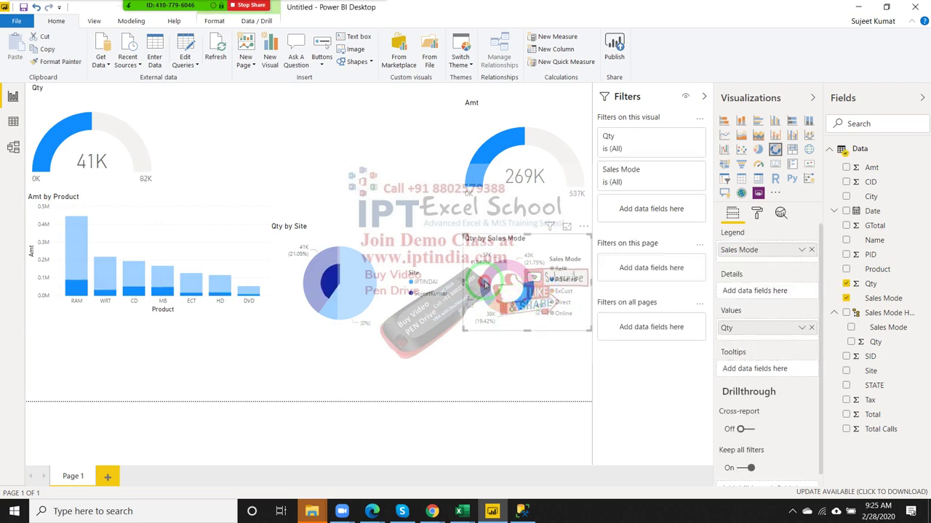
pyautogui.click(486, 283)
pyautogui.click(495, 347)
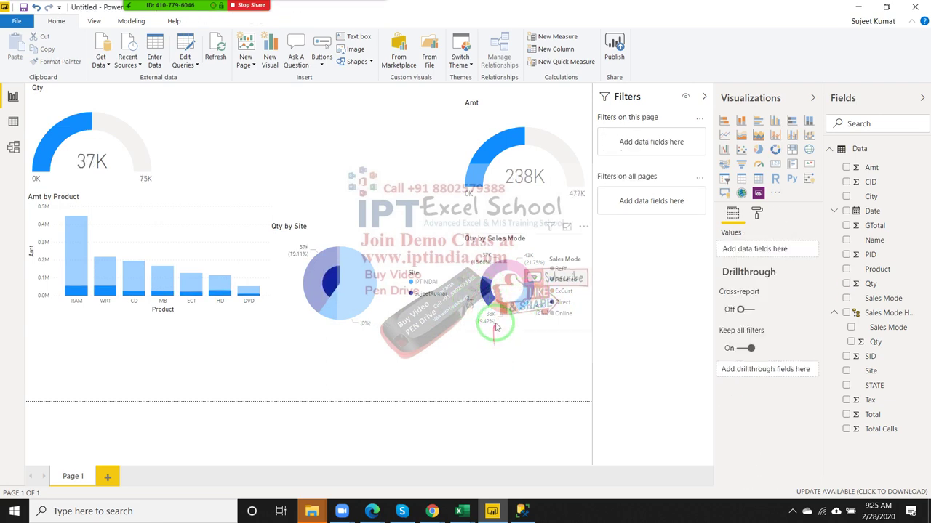
pyautogui.click(496, 326)
pyautogui.click(476, 384)
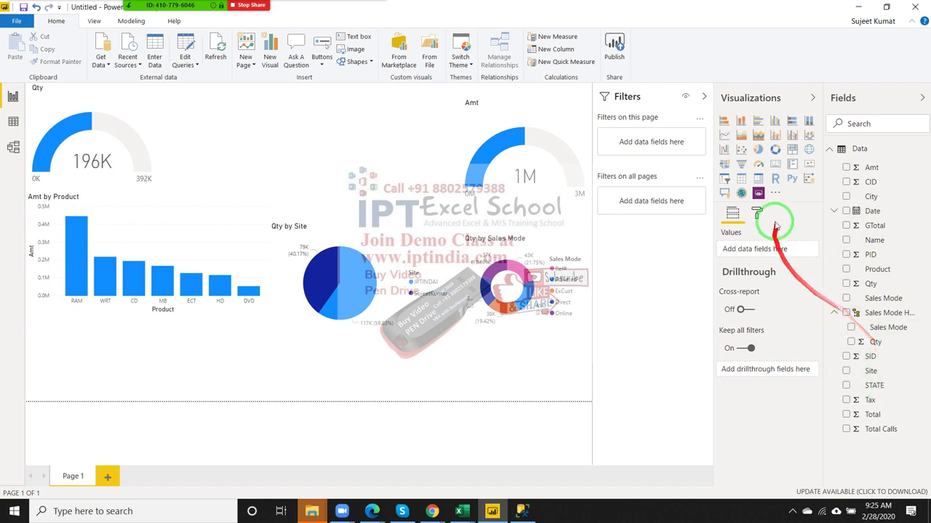
# Add a treemap of Qty by Name and widen it across the canvas
pyautogui.click(790, 153)
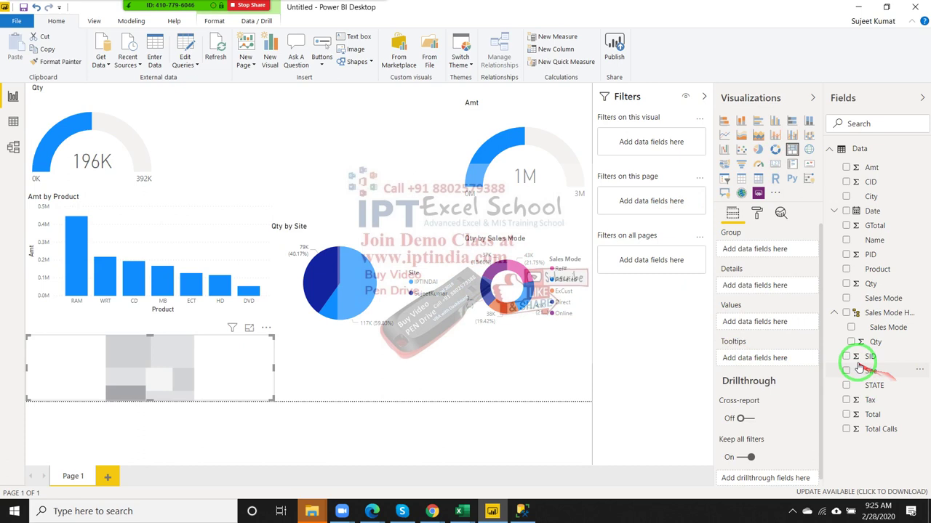
pyautogui.click(846, 284)
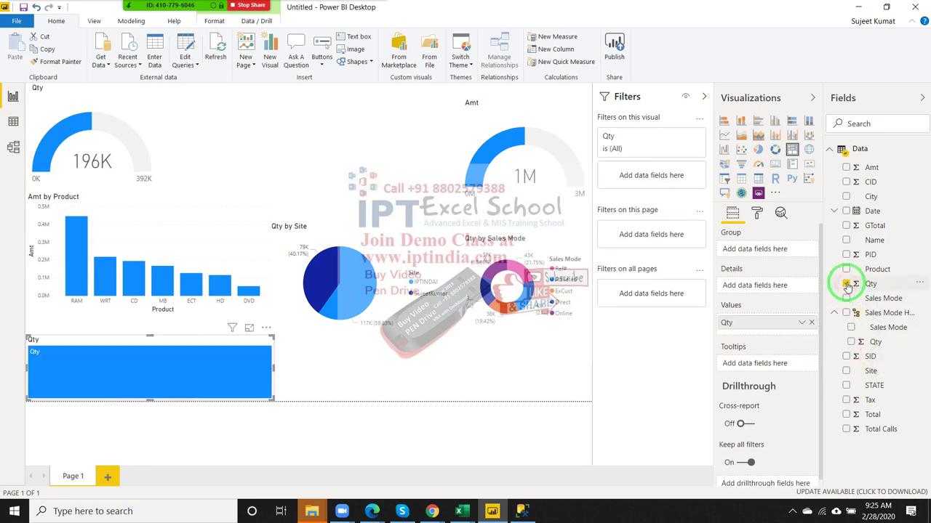
pyautogui.click(846, 241)
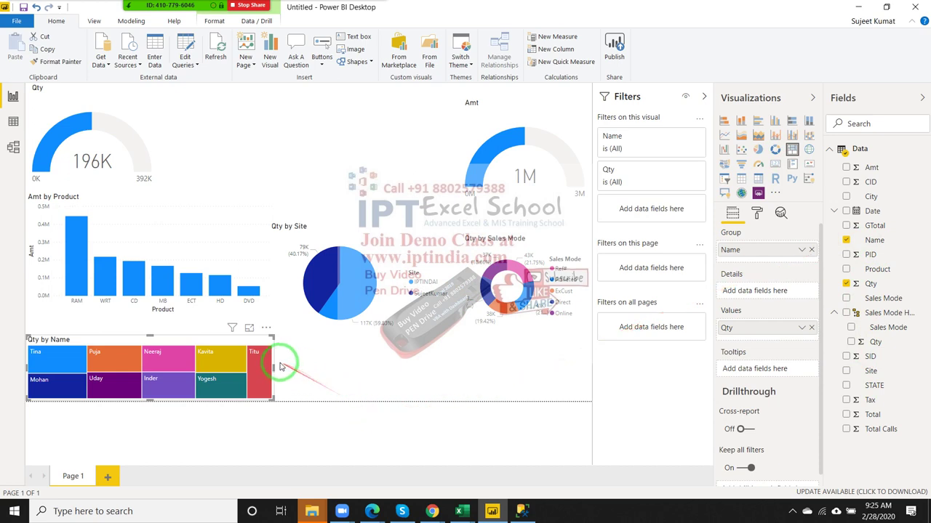
pyautogui.moveTo(274, 367); pyautogui.dragTo(590, 362)
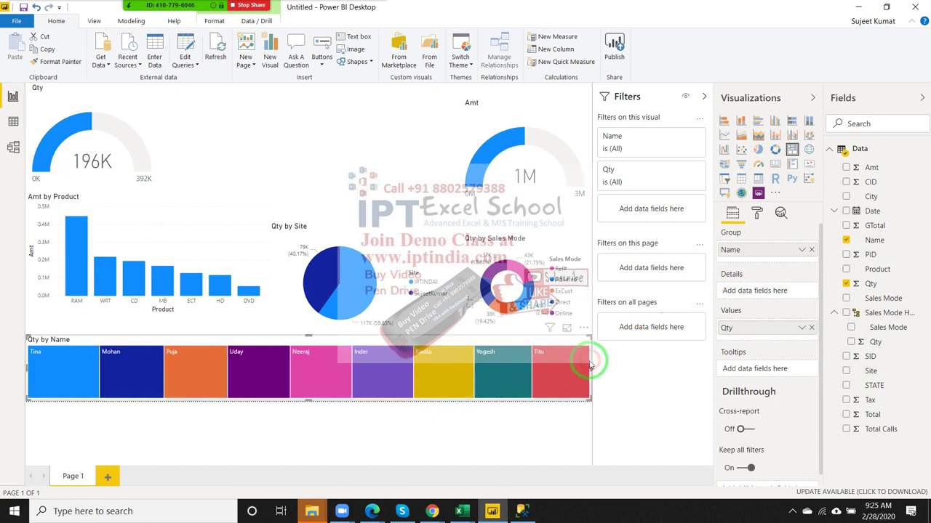
# Regroup the treemap by City instead of Name and nudge the Qty by Site pie slightly right
pyautogui.click(847, 253)
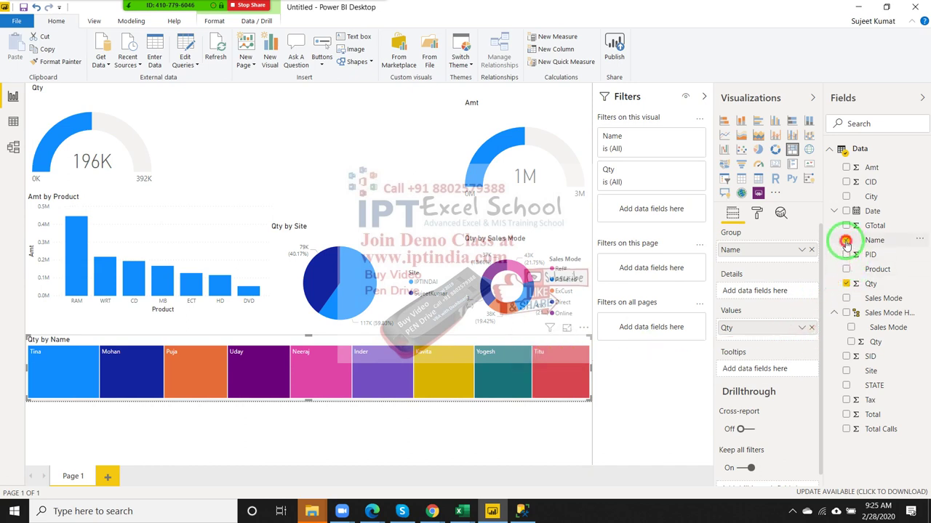
pyautogui.click(846, 242)
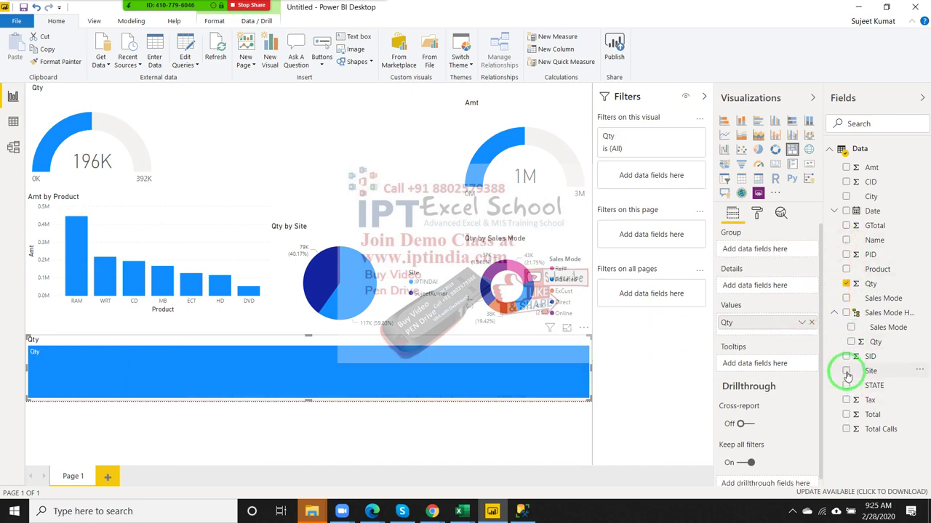
pyautogui.click(845, 197)
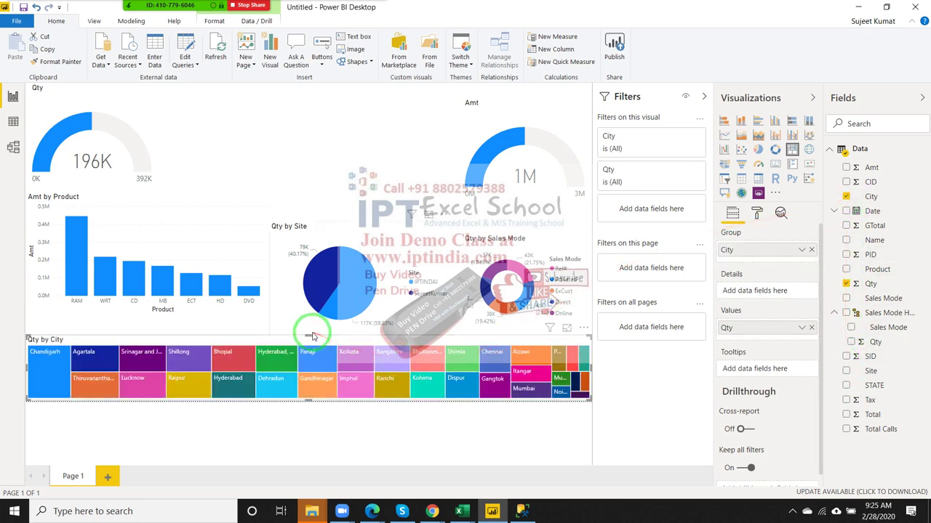
pyautogui.moveTo(308, 335)
pyautogui.mouseDown()
pyautogui.moveTo(312, 322)
pyautogui.moveTo(311, 331)
pyautogui.mouseUp()
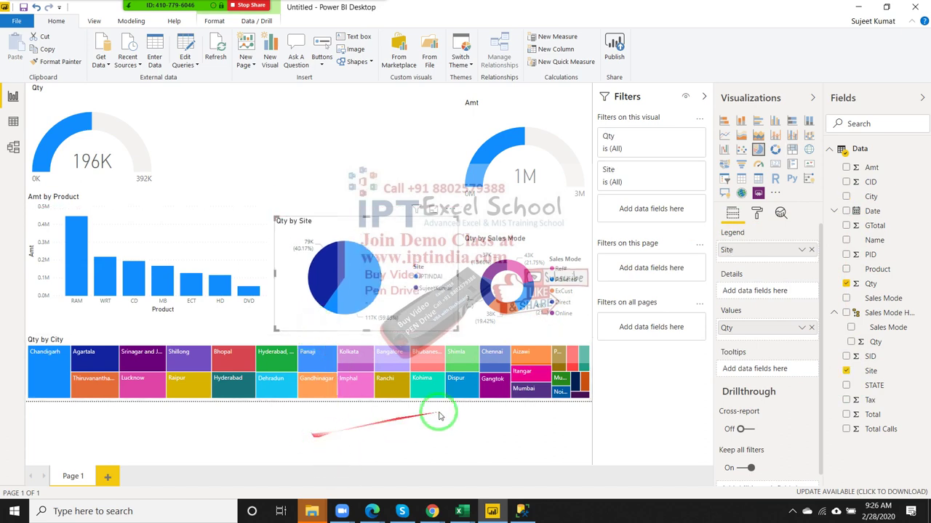
pyautogui.click(275, 99)
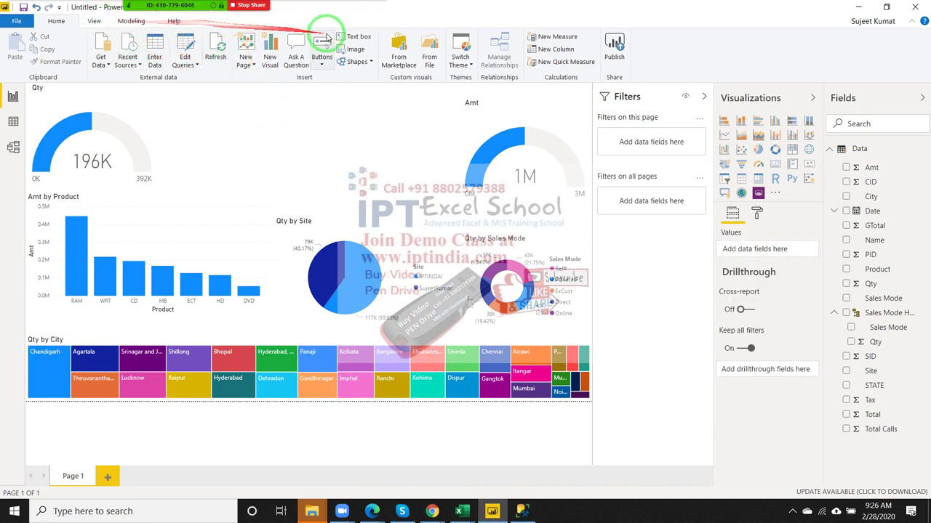
# Insert a text box reading 'Sales Report' and set its font size to 36
pyautogui.click(358, 37)
pyautogui.click(297, 126)
pyautogui.write('Sales Report')
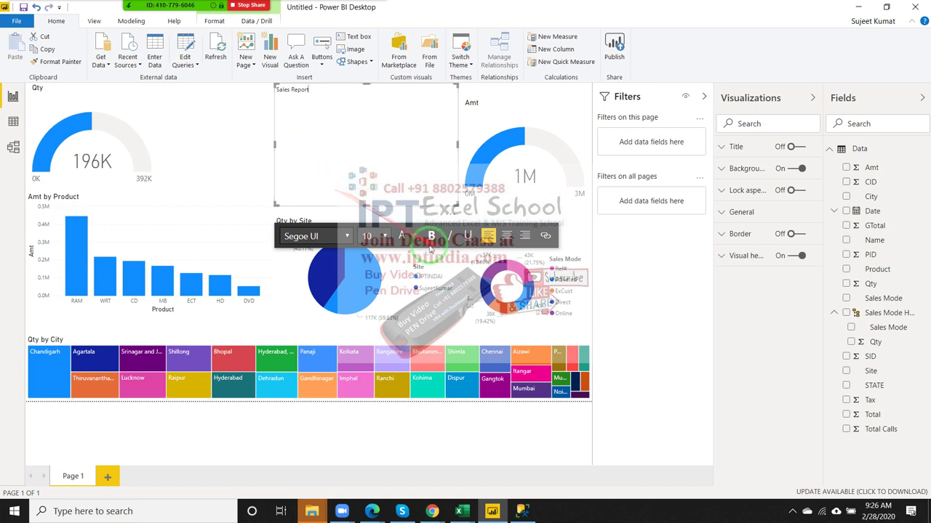
pyautogui.click(385, 237)
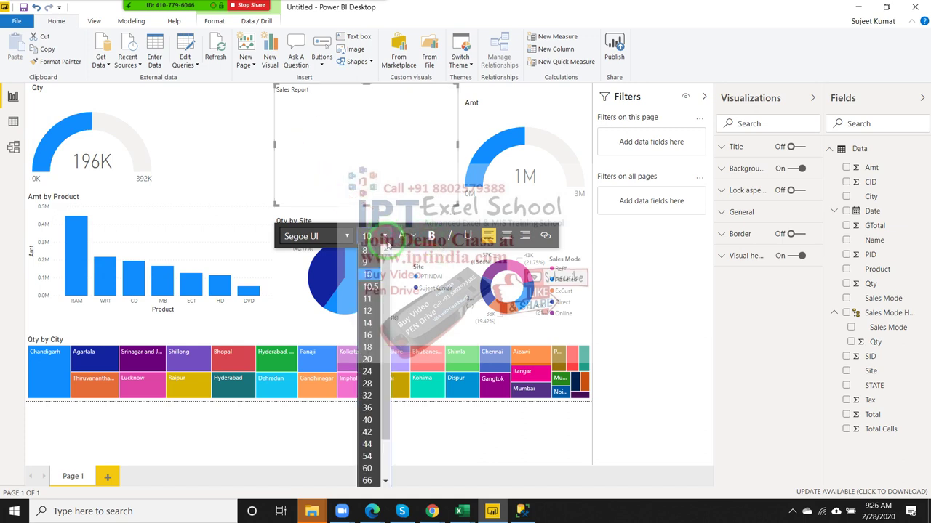
pyautogui.click(367, 444)
pyautogui.click(340, 125)
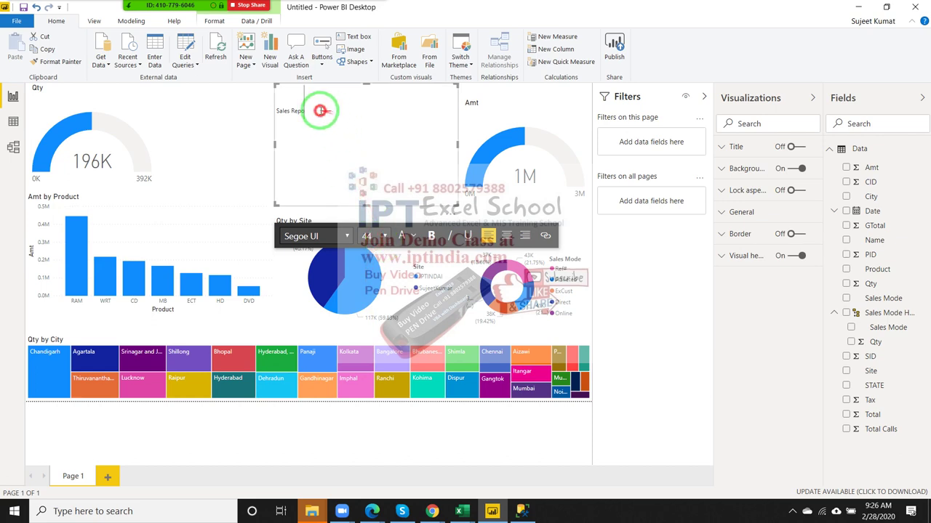
pyautogui.click(254, 109)
pyautogui.doubleClick(287, 111)
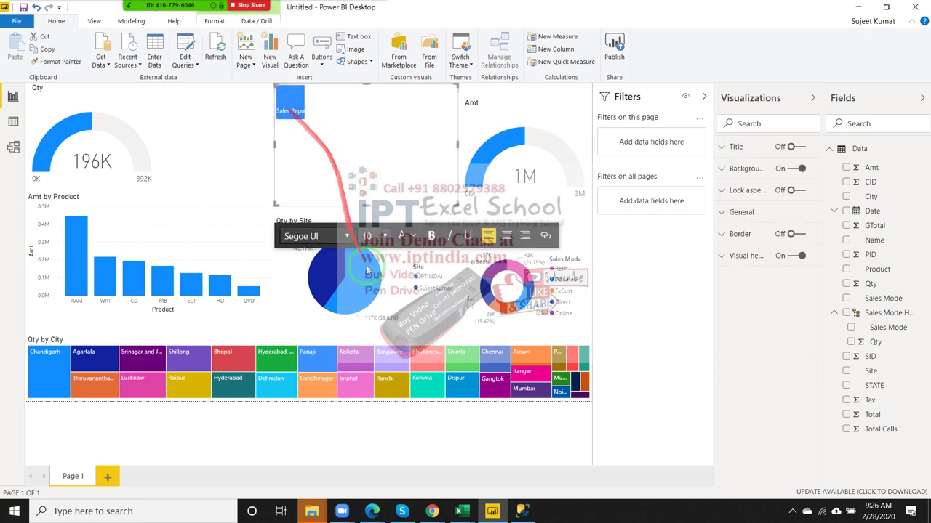
pyautogui.click(386, 237)
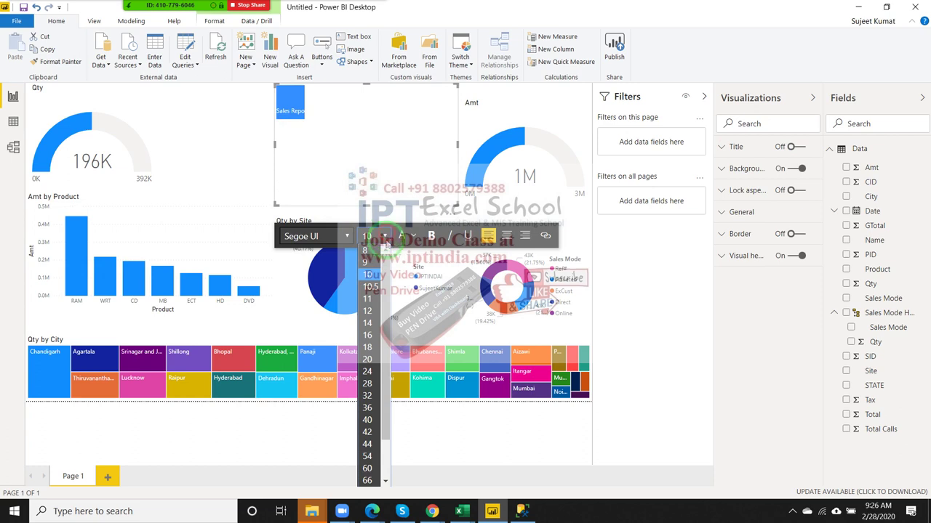
pyautogui.click(366, 406)
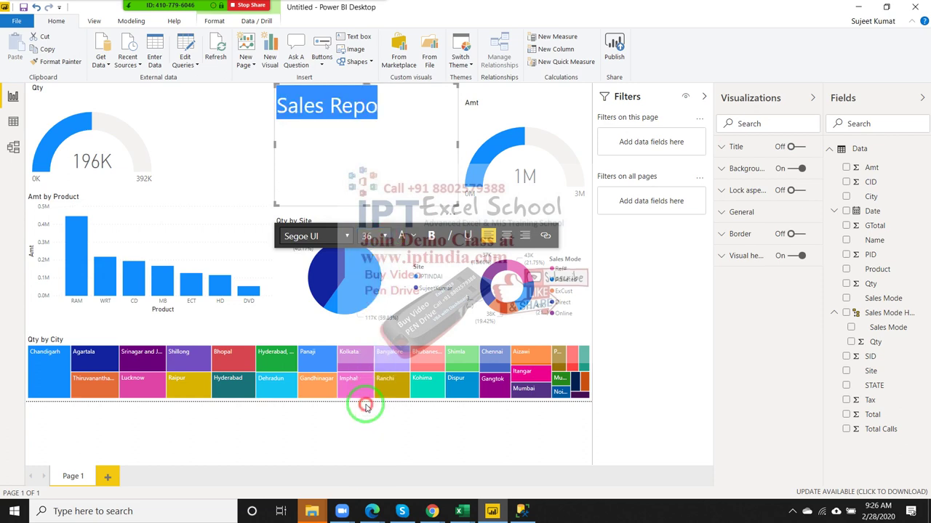
pyautogui.click(400, 99)
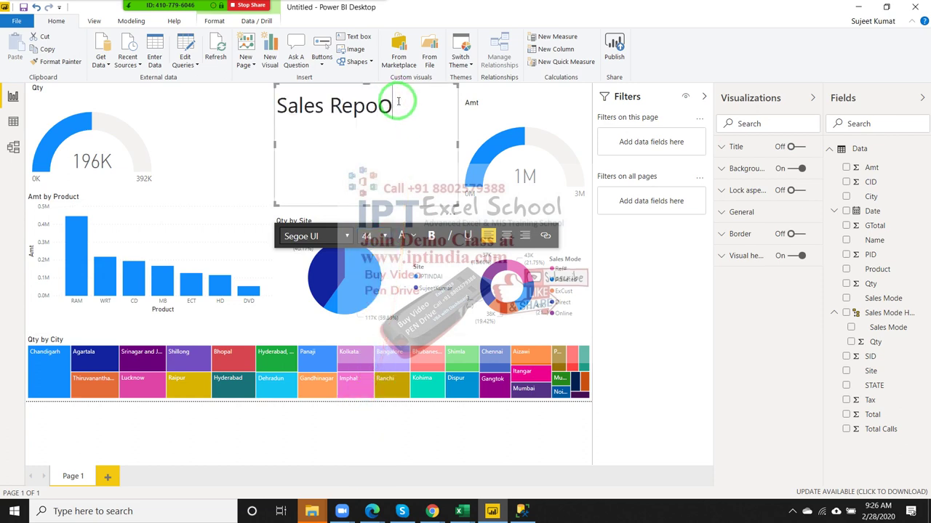
pyautogui.press('BackSpace')
pyautogui.press('BackSpace')
pyautogui.write('rt')
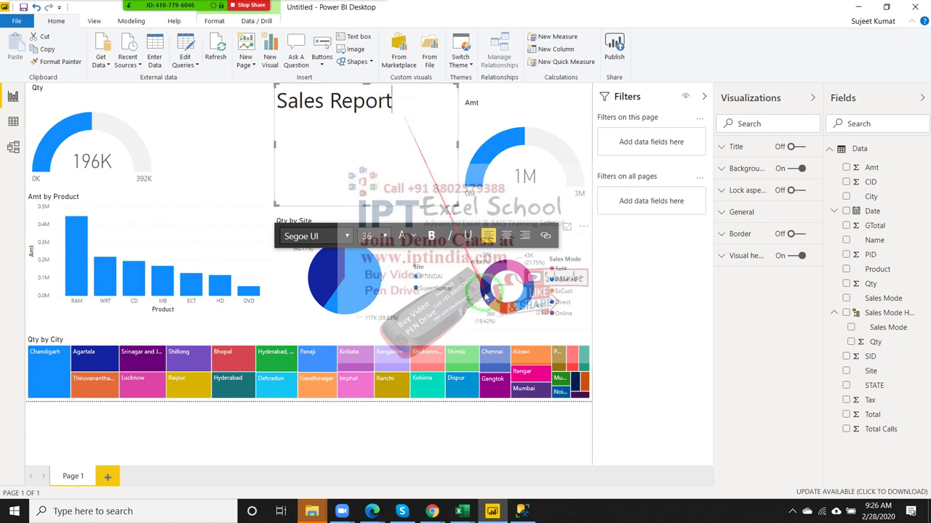
# Shrink the title box to fit its text and position it at the top centre
pyautogui.moveTo(456, 204); pyautogui.dragTo(413, 136)
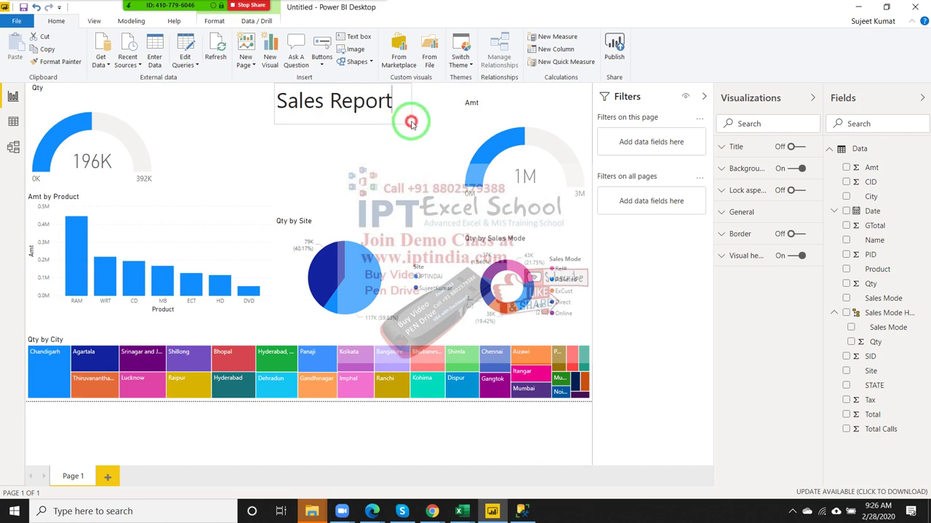
pyautogui.moveTo(411, 132); pyautogui.dragTo(409, 120)
pyautogui.click(386, 157)
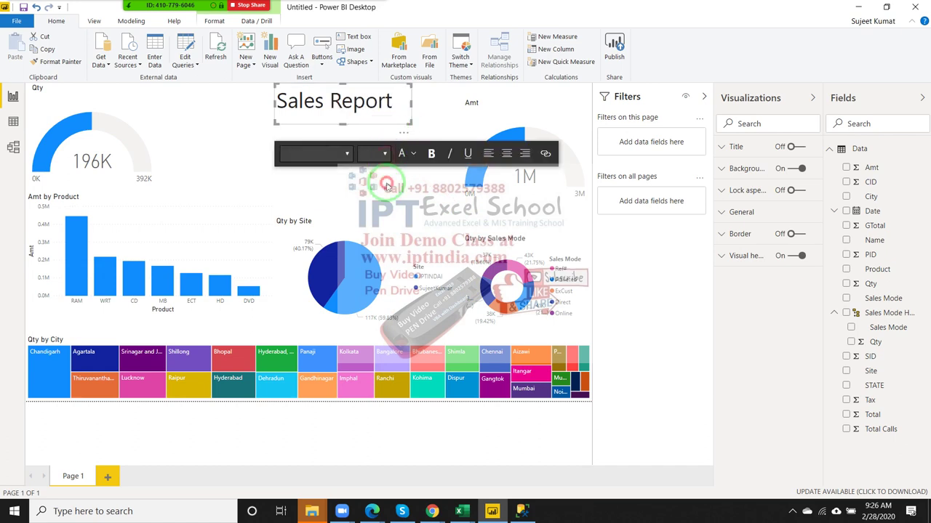
pyautogui.click(336, 104)
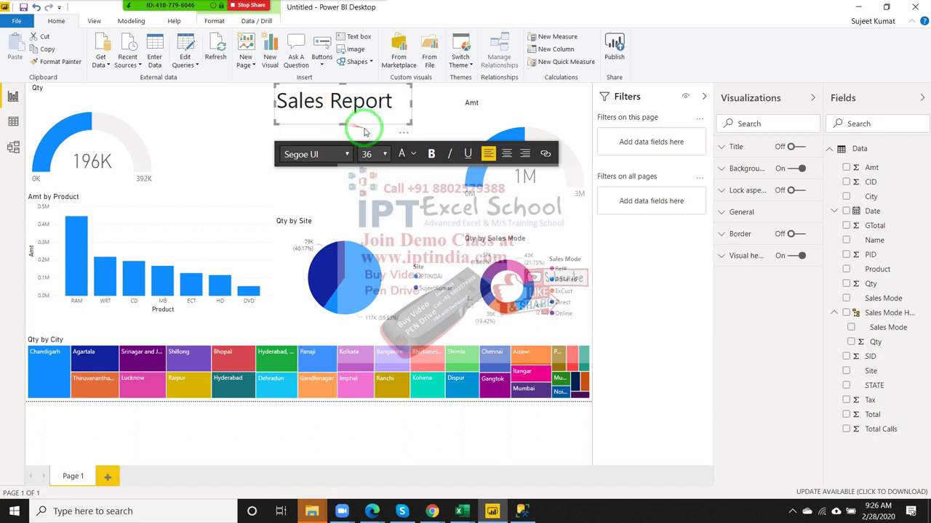
pyautogui.moveTo(365, 129); pyautogui.dragTo(366, 148)
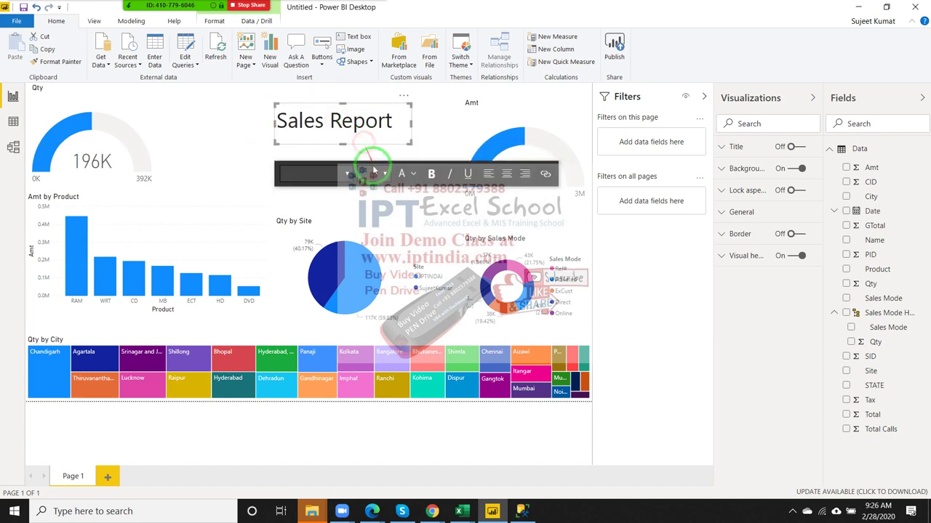
pyautogui.click(391, 210)
pyautogui.click(620, 261)
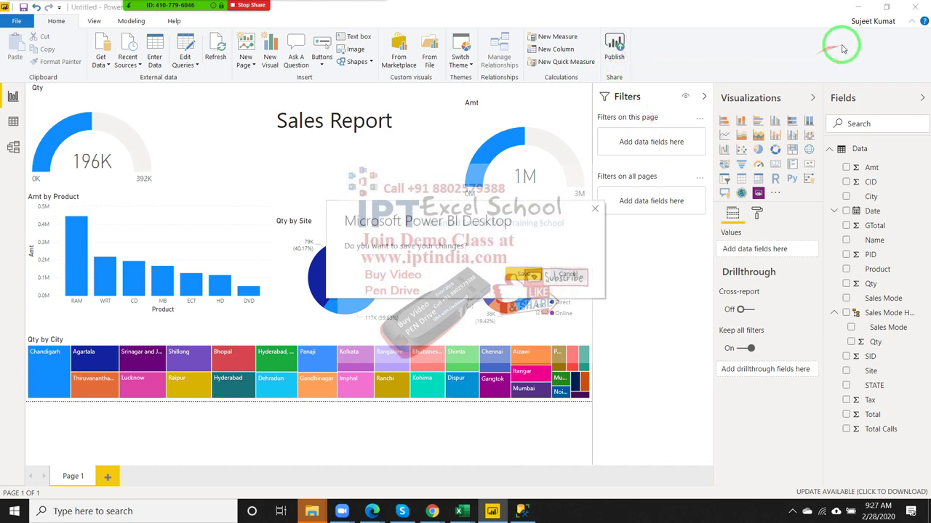
# Save the report changes under the file name DReport
pyautogui.click(520, 278)
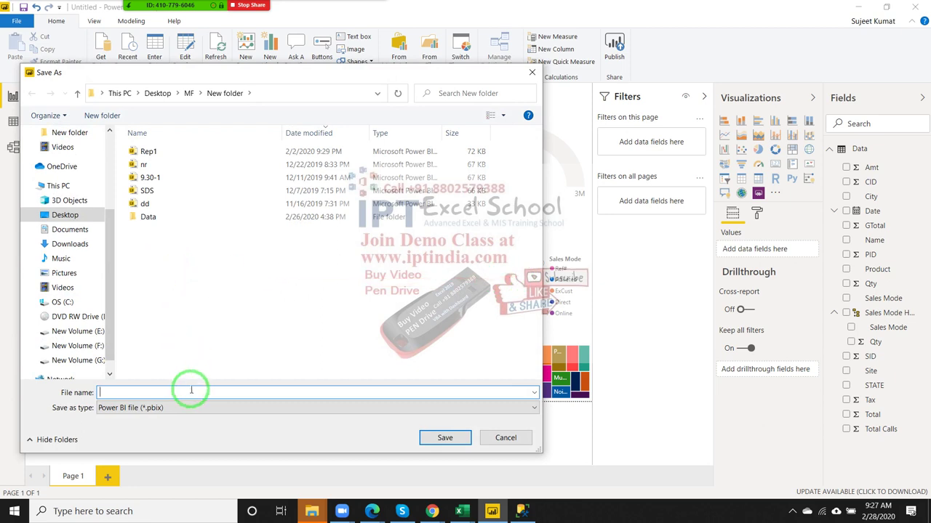
pyautogui.write('Rep')
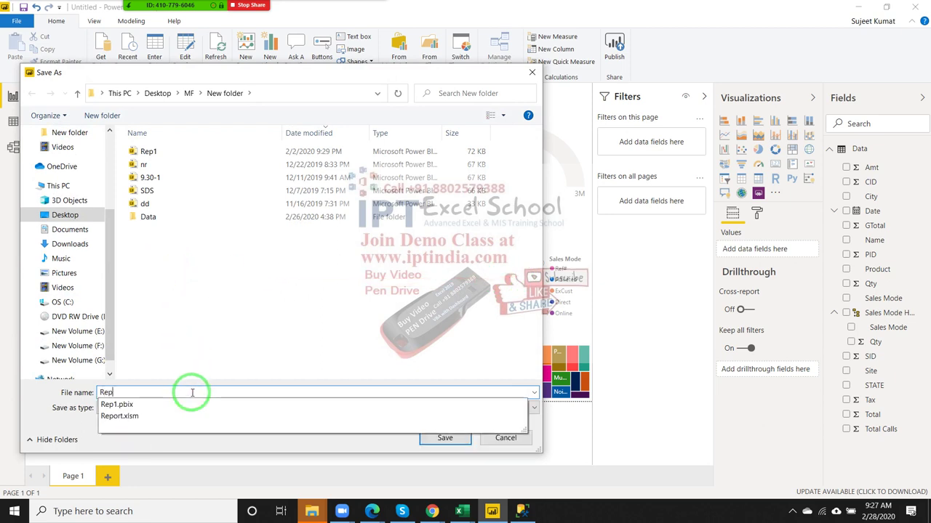
pyautogui.write('or')
pyautogui.press('BackSpace')
pyautogui.press('BackSpace')
pyautogui.press('BackSpace')
pyautogui.press('BackSpace')
pyautogui.press('BackSpace')
pyautogui.press('BackSpace')
pyautogui.write('DRe')
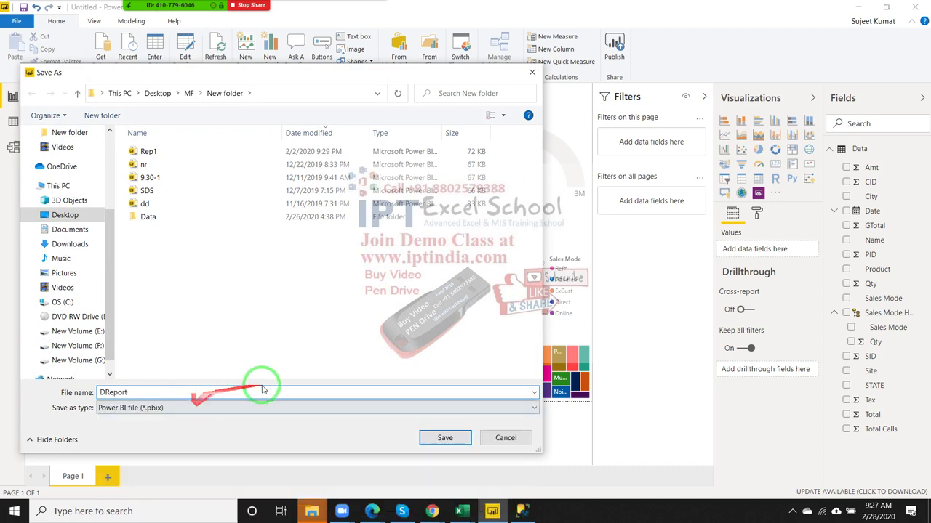
pyautogui.click(445, 439)
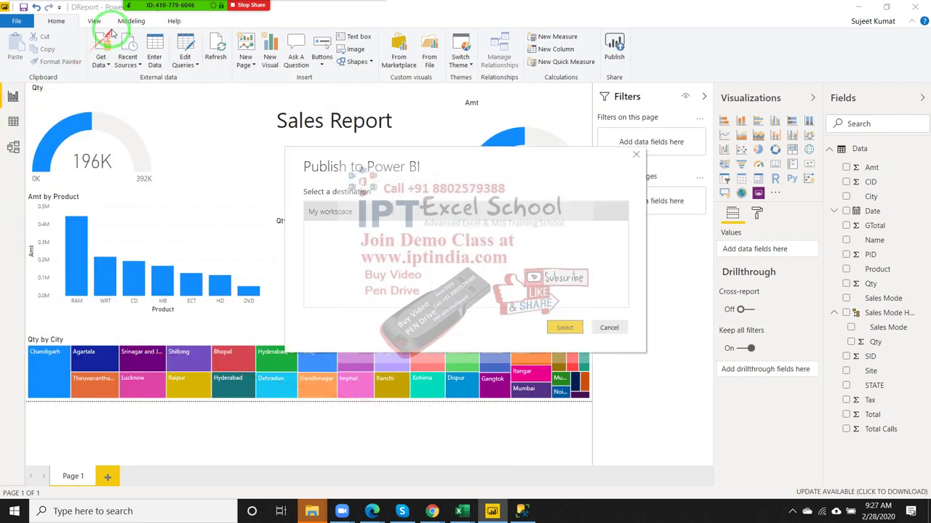
# Publish DReport to My workspace and close the Publishing succeeded message
pyautogui.click(609, 327)
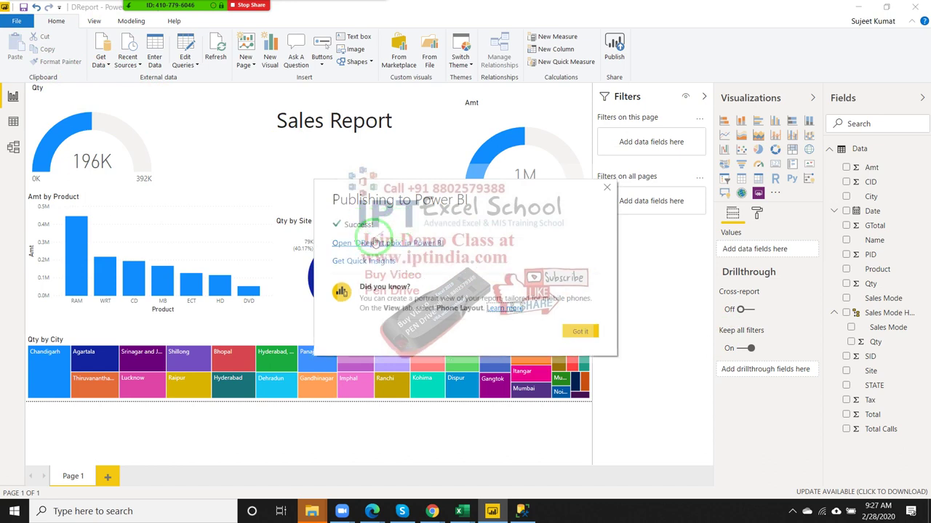
pyautogui.click(608, 190)
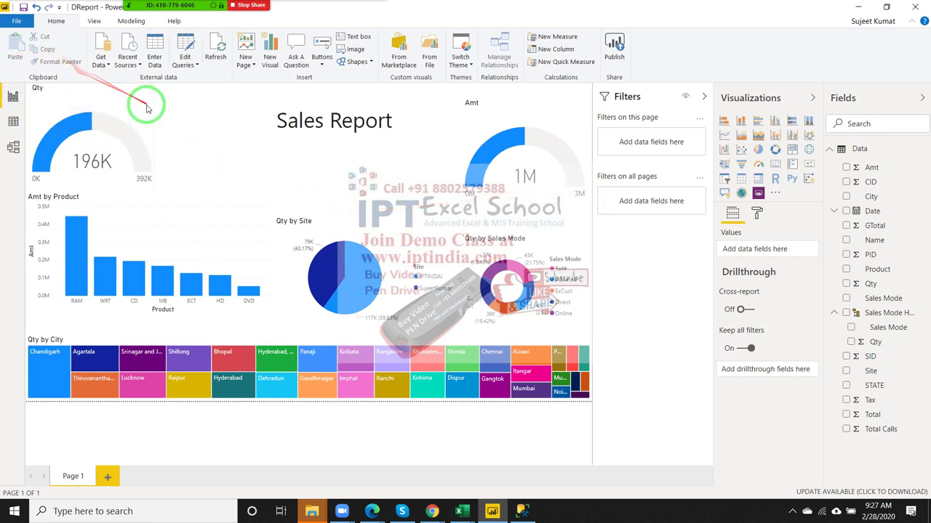
# Browse the File menu's Export and Publish options (Power BI template, Publish to Power BI)
pyautogui.moveTo(167, 105); pyautogui.dragTo(4, 6)
pyautogui.click(15, 22)
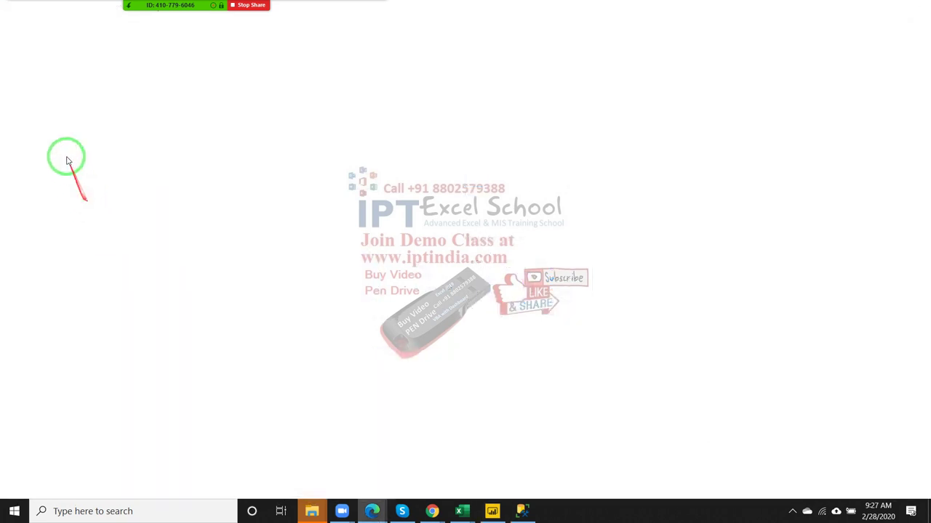
pyautogui.moveTo(41, 50); pyautogui.dragTo(112, 125)
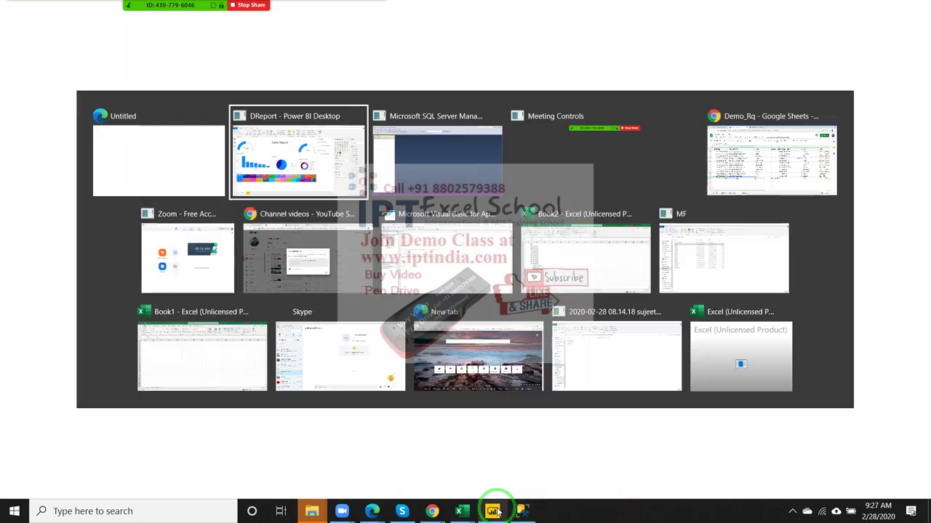
pyautogui.click(493, 511)
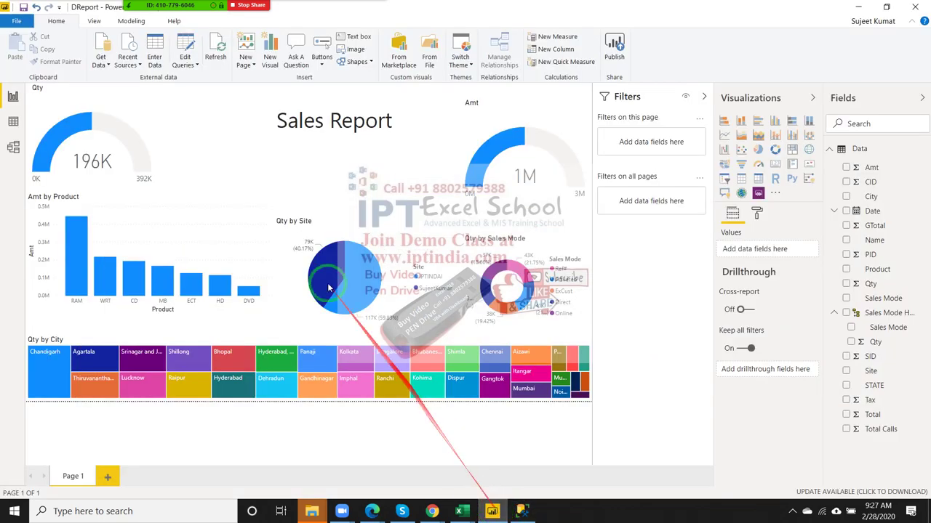
pyautogui.click(16, 20)
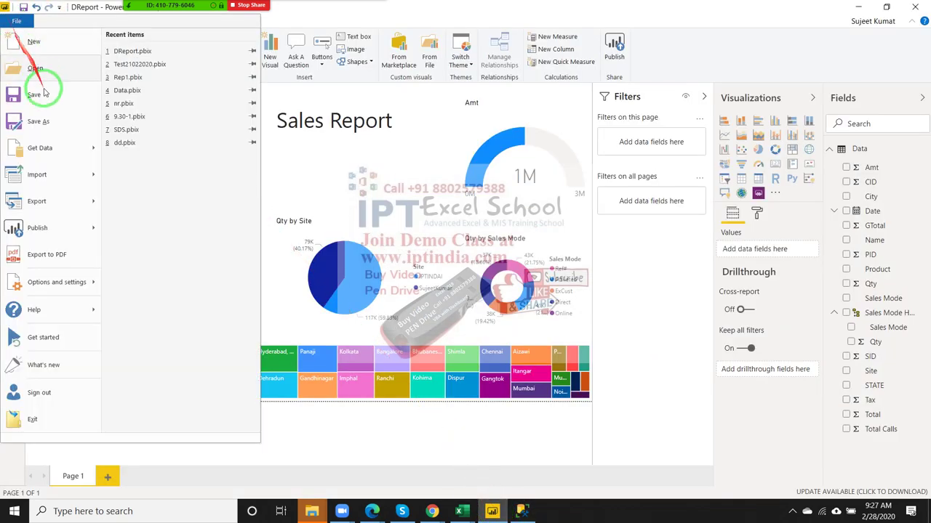
pyautogui.moveTo(72, 208)
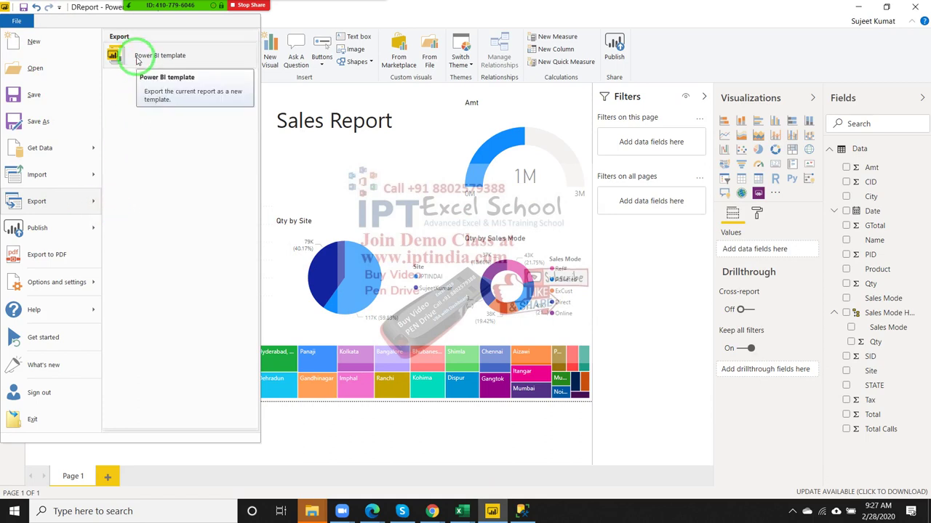
pyautogui.moveTo(76, 242)
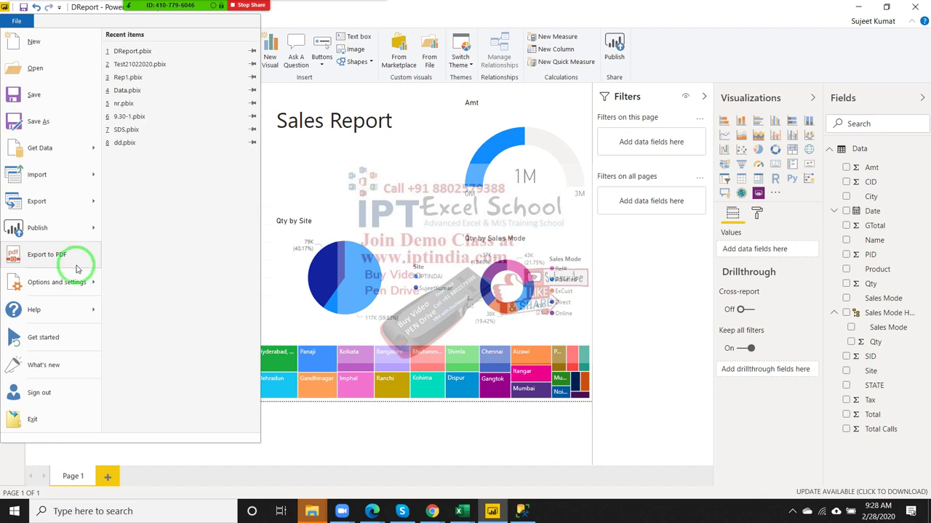
pyautogui.moveTo(80, 286)
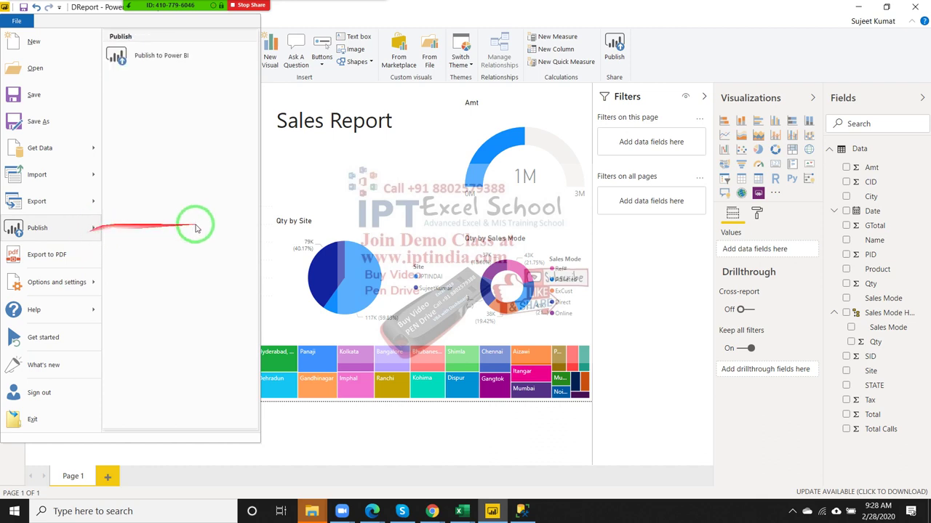
pyautogui.click(426, 139)
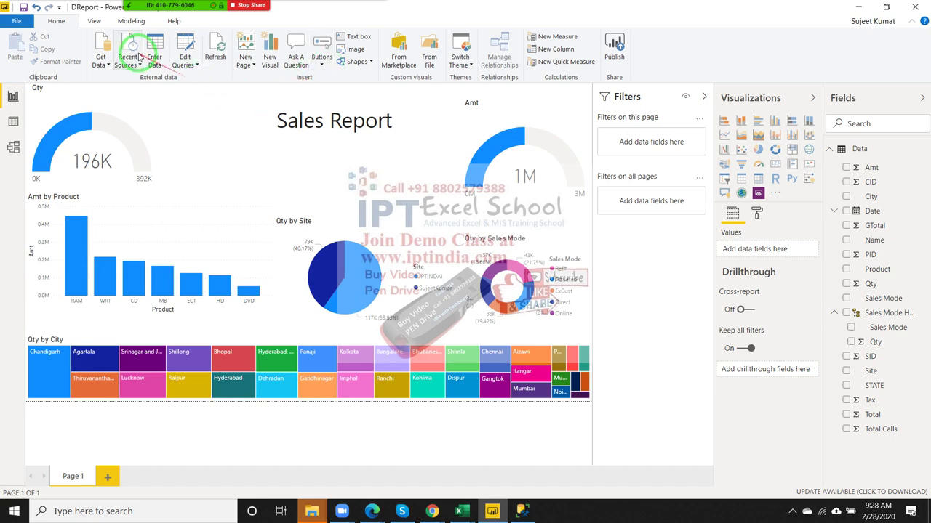
# Look through the View, Modeling and Home tabs and the theme list without changing anything
pyautogui.click(101, 22)
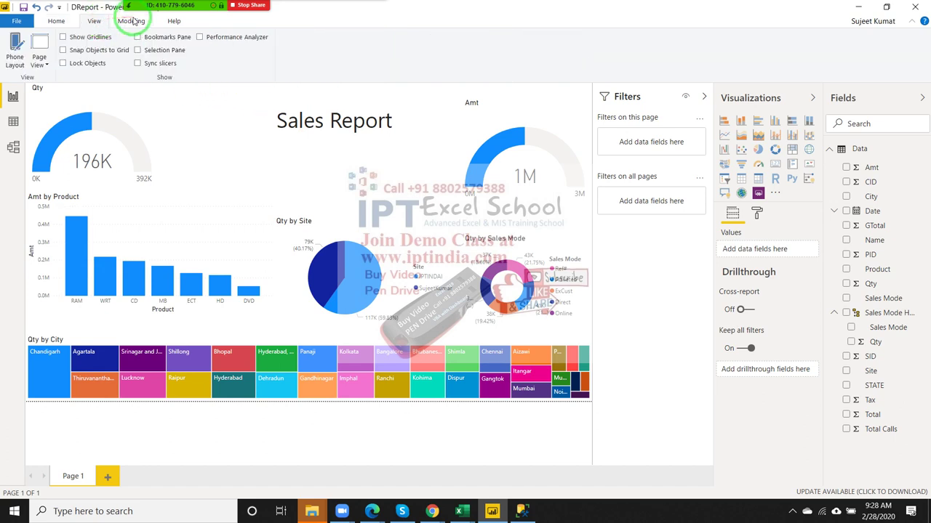
pyautogui.click(131, 21)
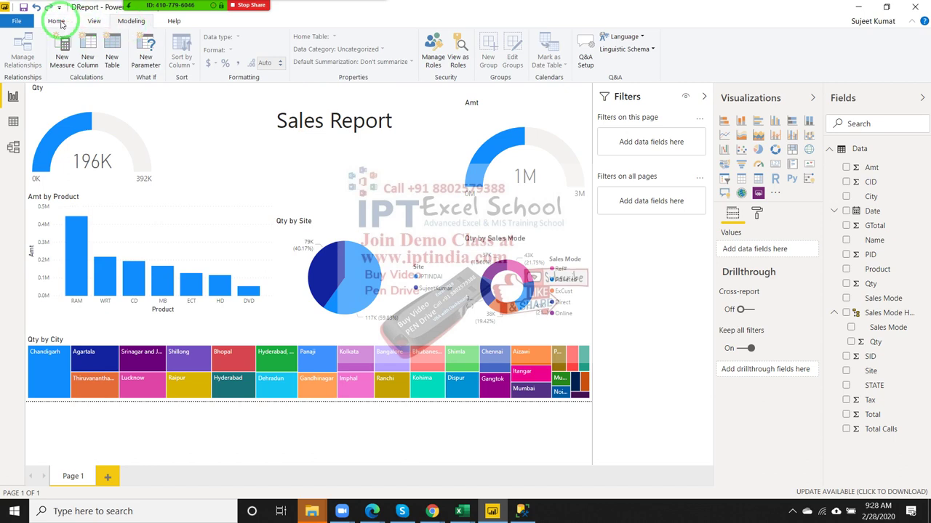
pyautogui.click(58, 22)
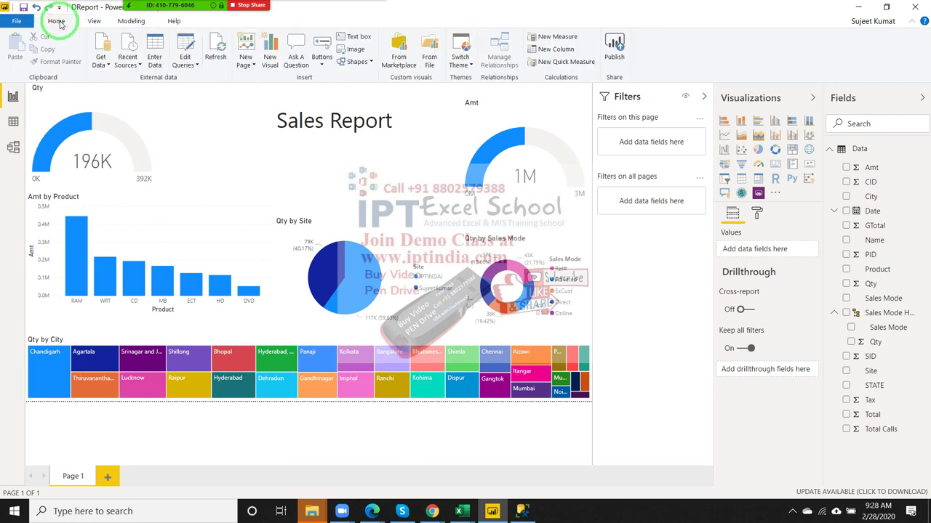
pyautogui.click(463, 69)
pyautogui.click(371, 83)
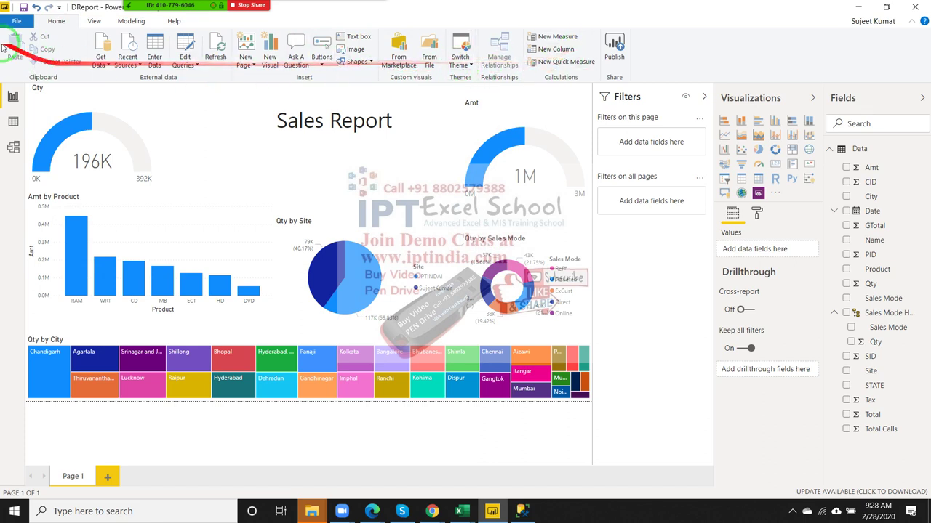
# Reopen the File menu briefly, then close it to return to the canvas
pyautogui.click(16, 21)
pyautogui.moveTo(27, 197)
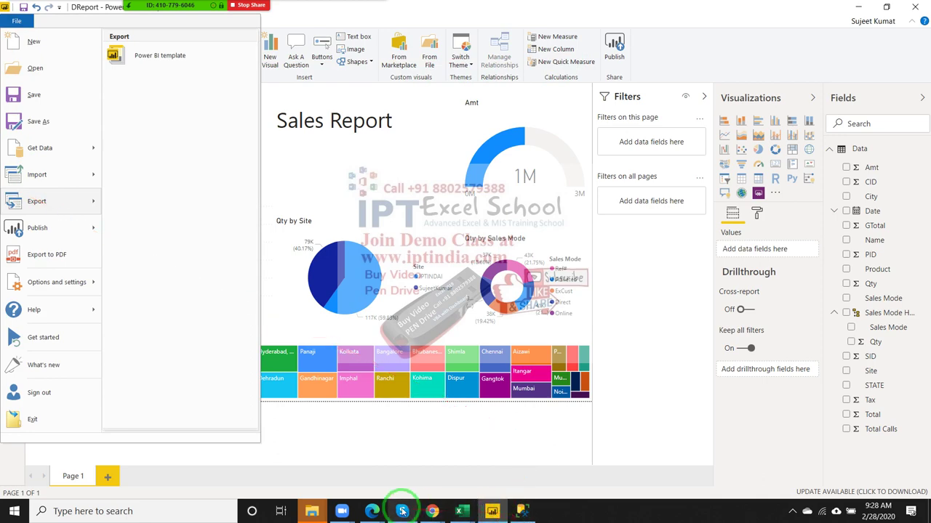
pyautogui.click(372, 511)
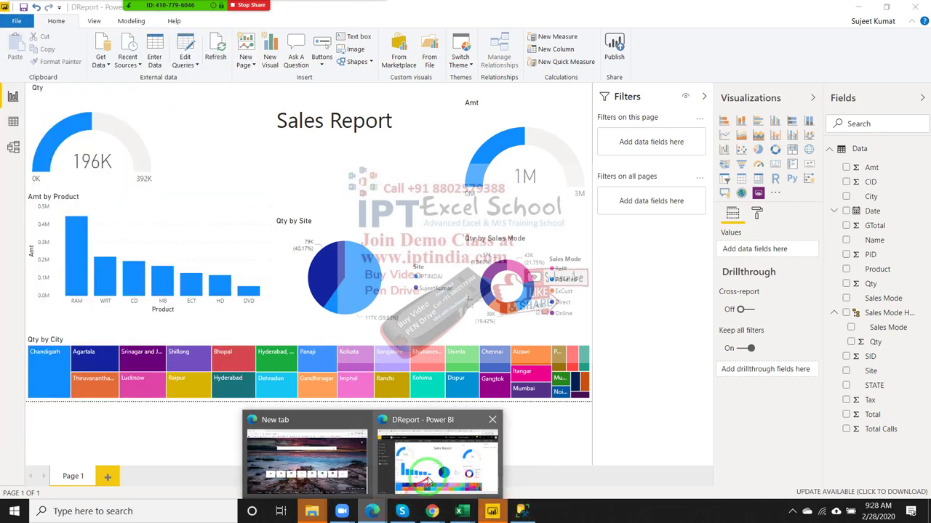
# Switch to the published DReport in Edge, cancel the Share report pane, and open File
pyautogui.click(428, 482)
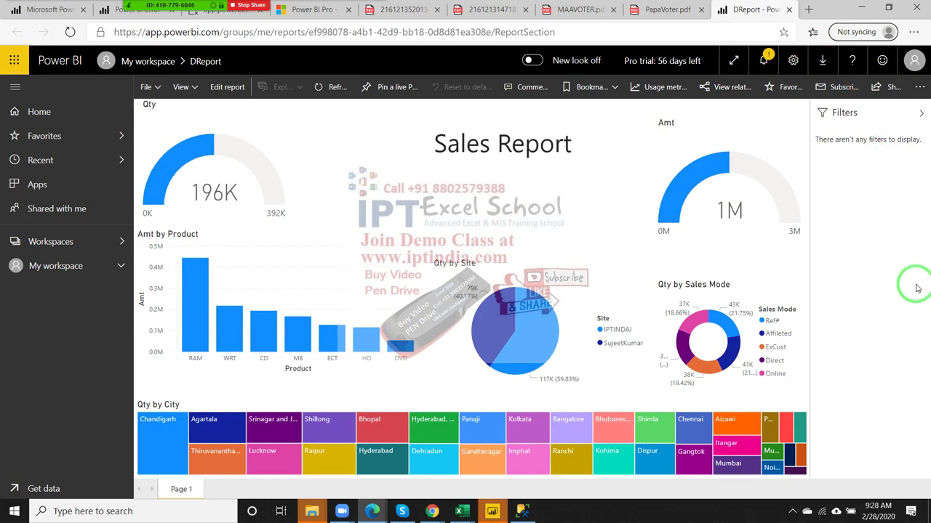
pyautogui.click(898, 90)
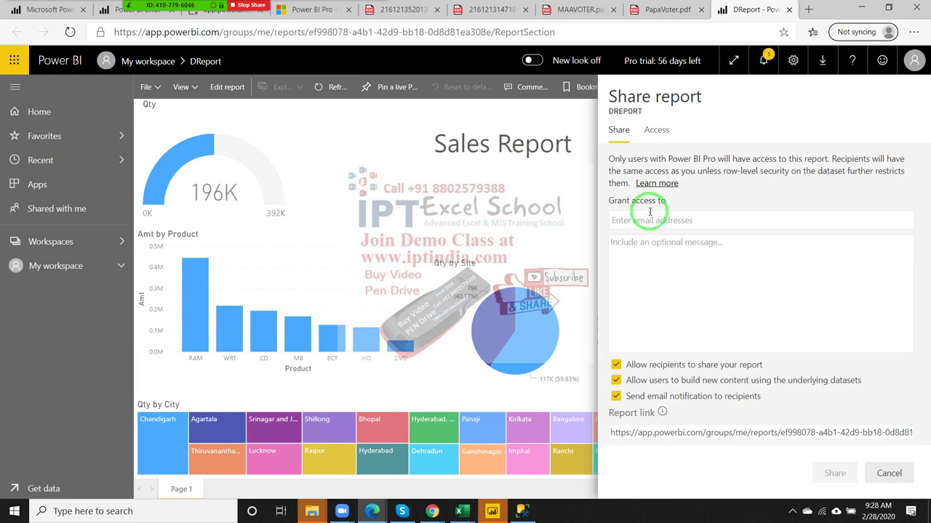
pyautogui.click(339, 150)
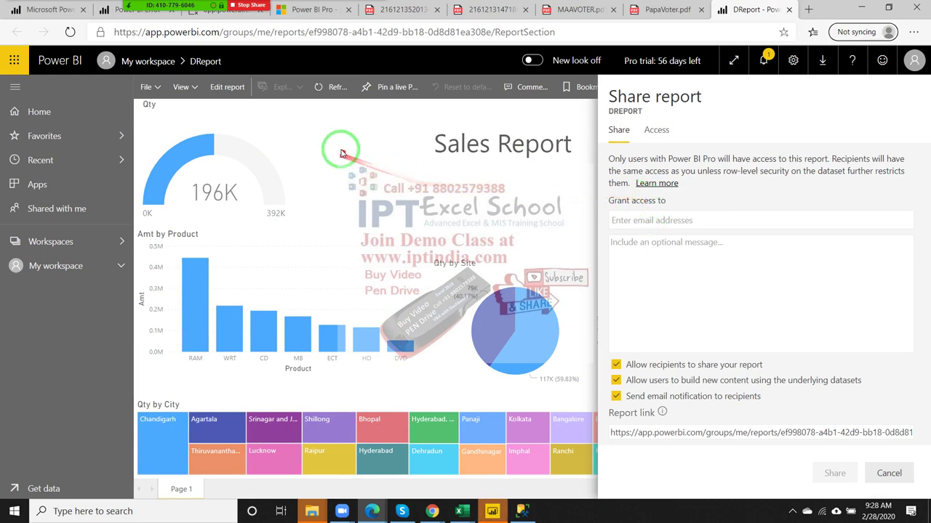
pyautogui.click(149, 88)
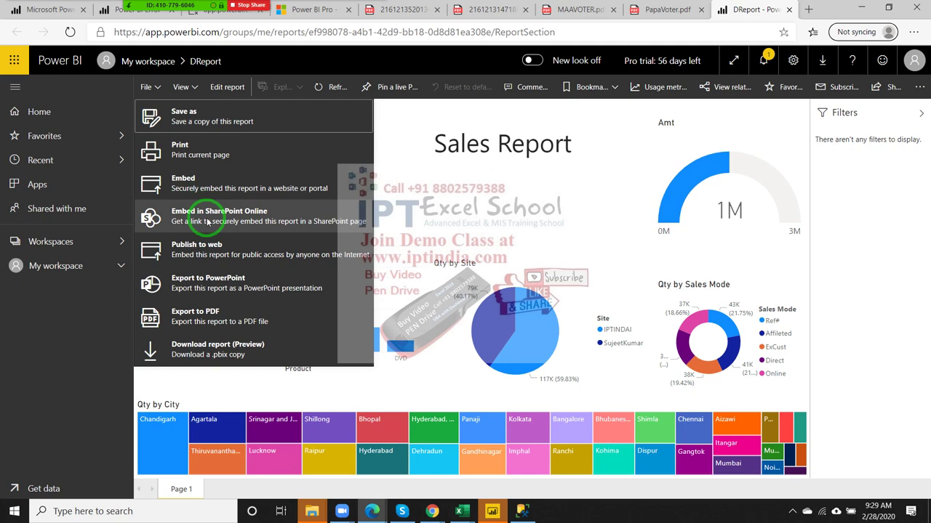
# Try Publish to web, dismiss the contact-admin notice, and choose File > Embed instead
pyautogui.click(212, 264)
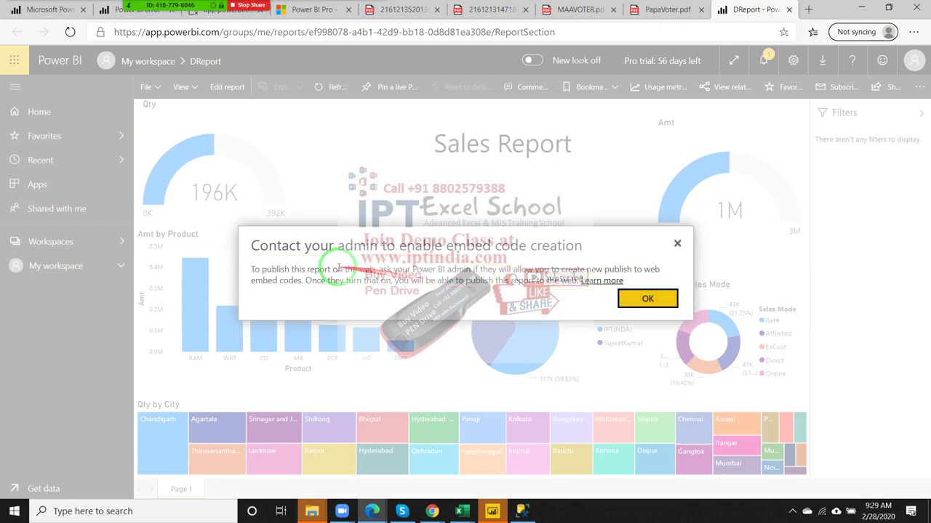
pyautogui.click(635, 298)
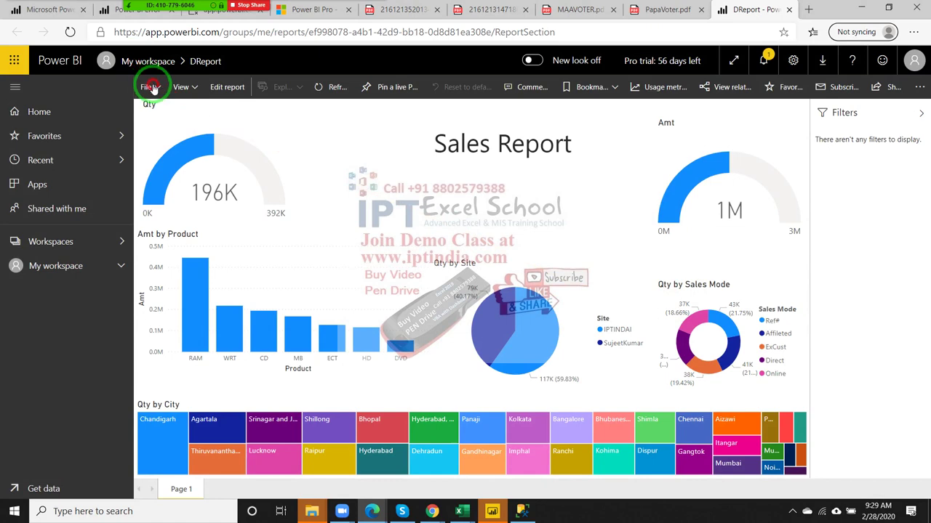
pyautogui.click(153, 87)
pyautogui.click(183, 178)
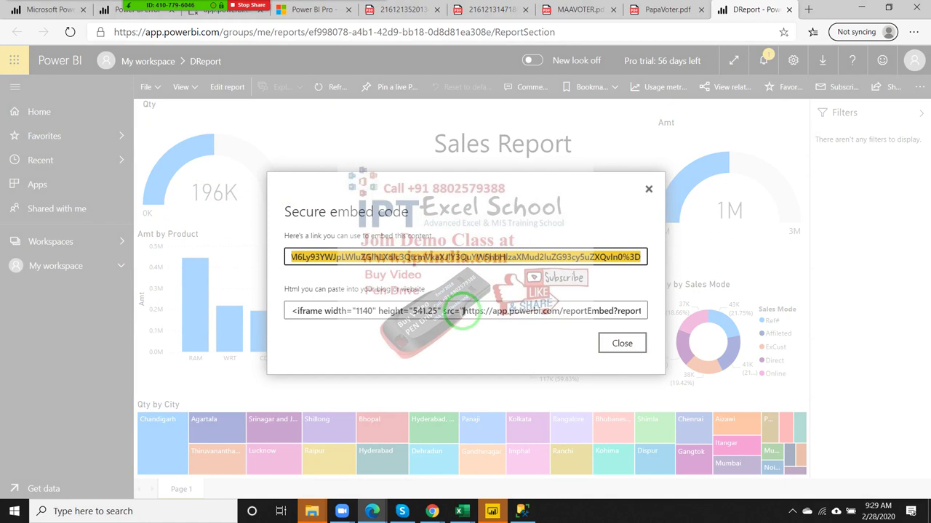
# Select and copy the secure embed link, then close the embed dialog
pyautogui.click(463, 311)
pyautogui.click(502, 305)
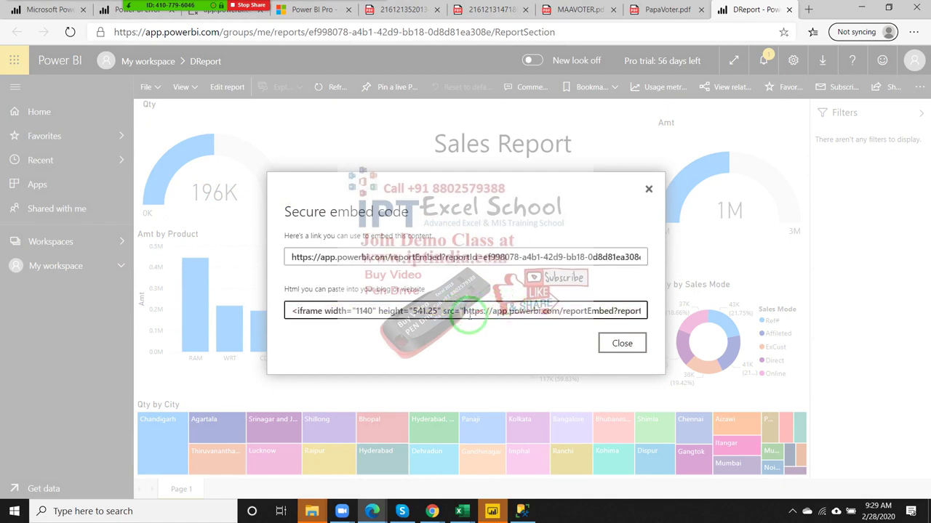
pyautogui.click(463, 312)
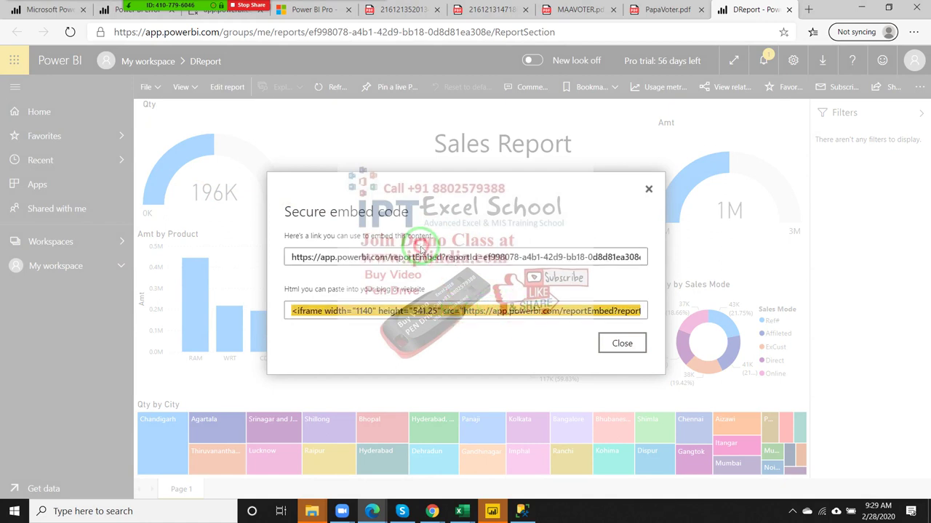
pyautogui.click(423, 255)
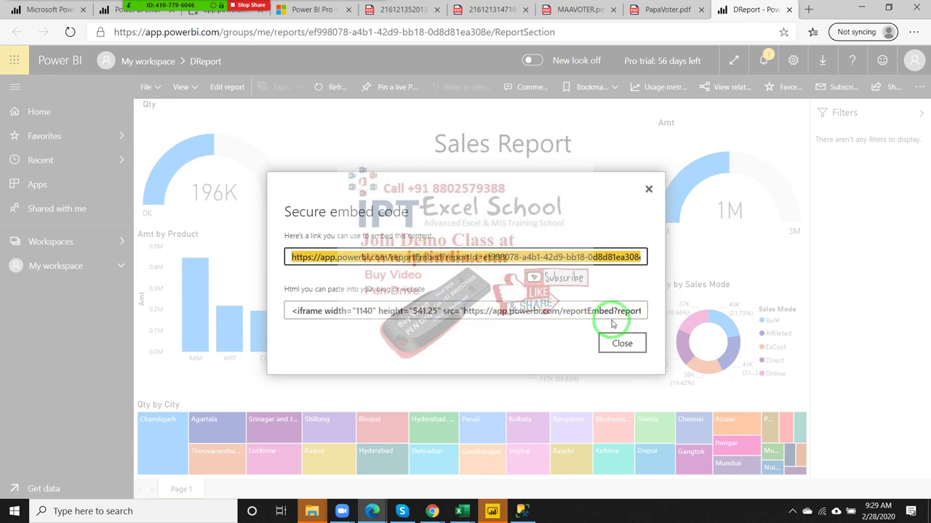
pyautogui.click(621, 343)
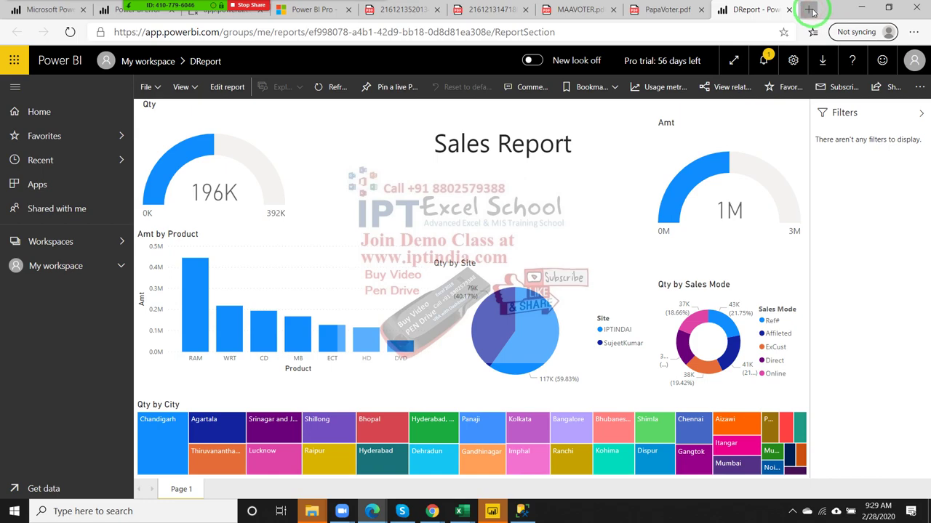
# Open a new browser tab and load the copied embed link in it
pyautogui.moveTo(432, 511)
pyautogui.moveTo(439, 406)
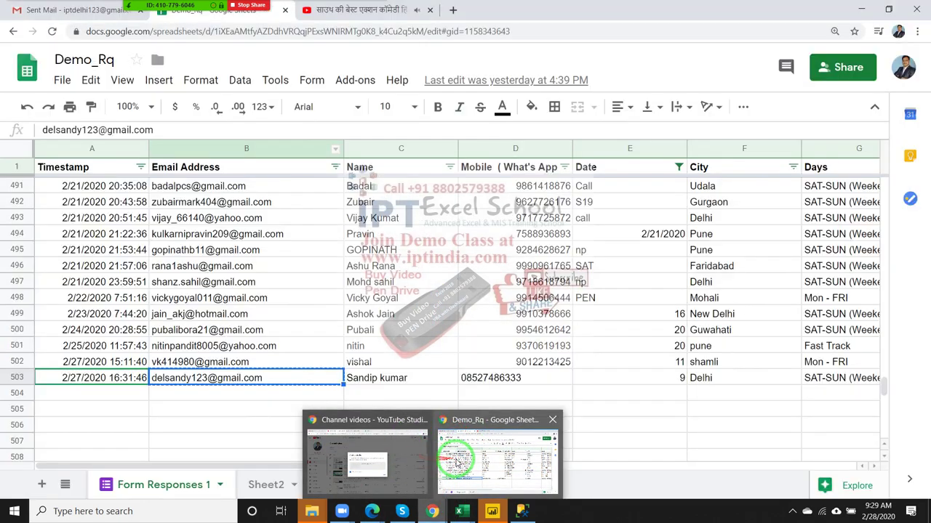
pyautogui.click(456, 458)
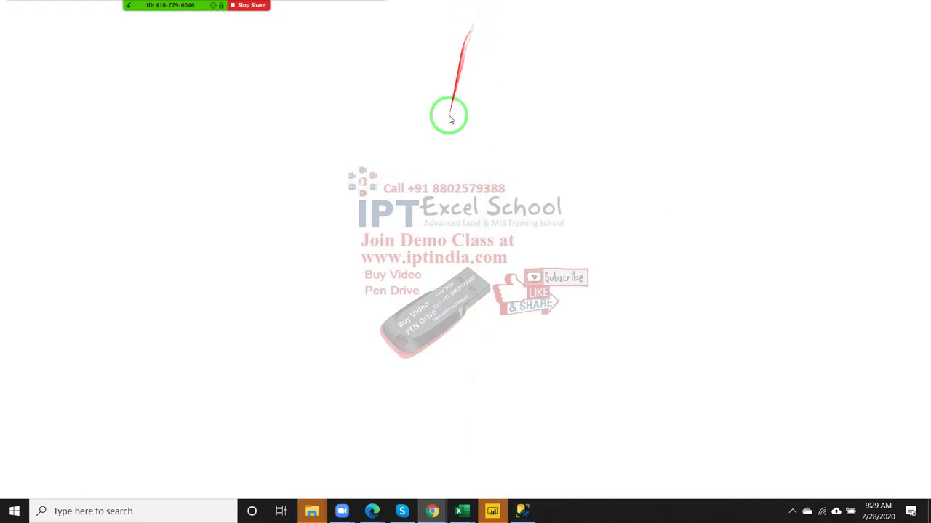
pyautogui.click(432, 511)
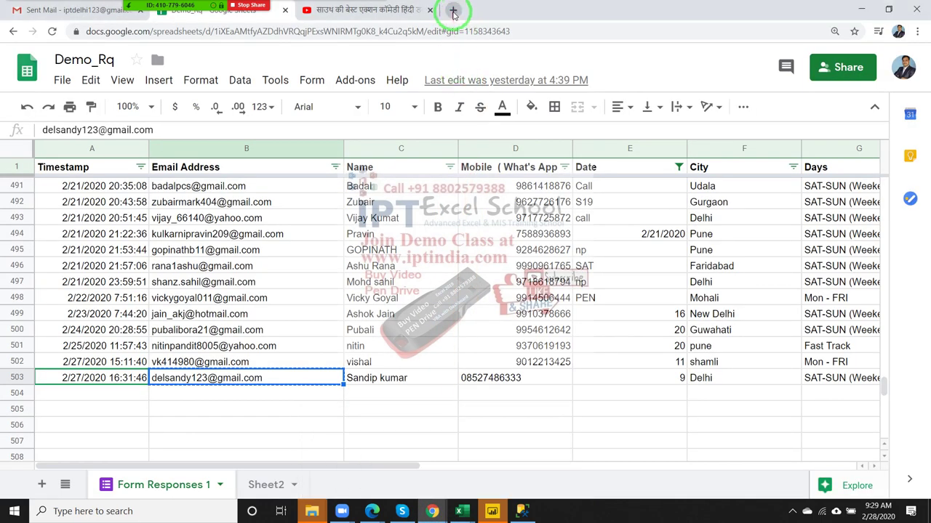
pyautogui.click(453, 11)
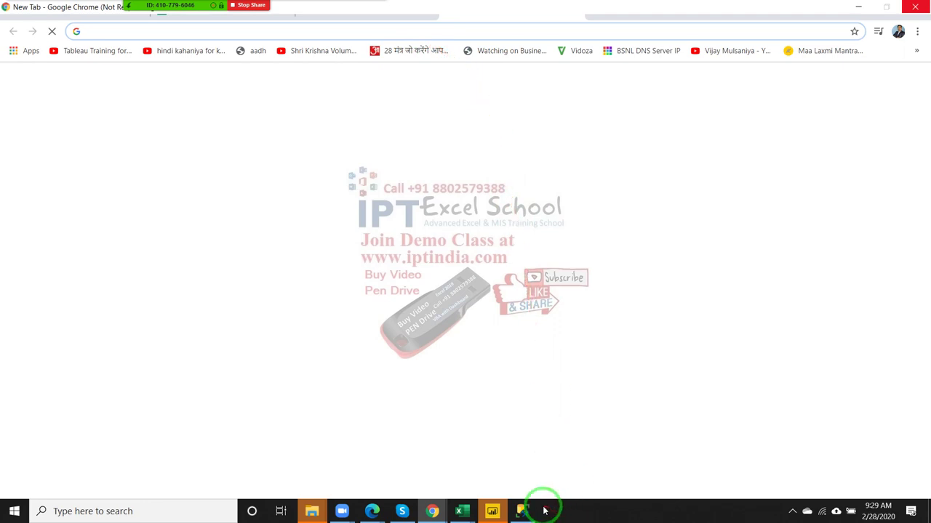
pyautogui.moveTo(534, 507)
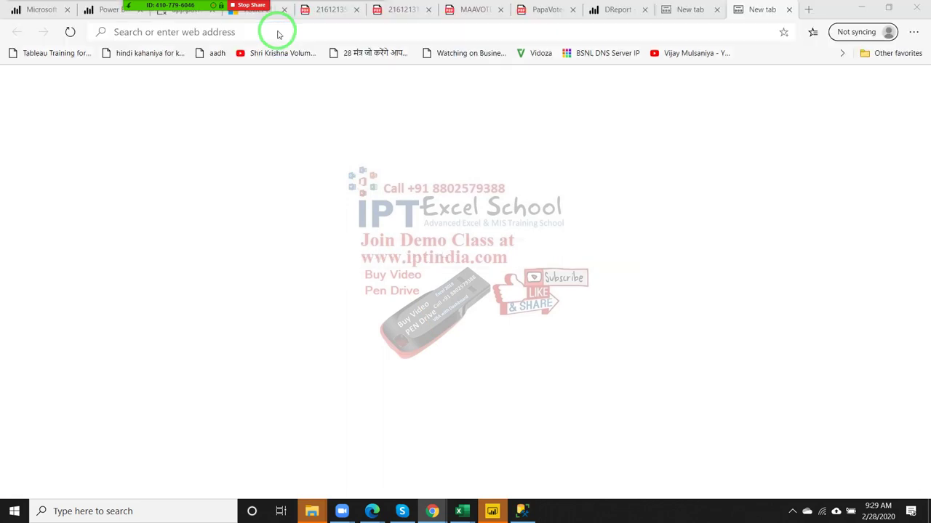
pyautogui.write('https://app.powerbi.com/reportEmbed?reportId=ef998078-a4b1-42d9-bb18-0d8d81ea308e&autoAuth=true&ctid=2b78a551-a5a1-4ccf-b7cf-90bf7489def4&config=eyJjbHVzdGVyVXJsIjoiaHR0cHM6Ly93YWJpLWluZGlhLXdlc3QtcmVkaXJlY3QuYW5hbHlzaXMud2luZG93cy5uZXQvIn0%3D')
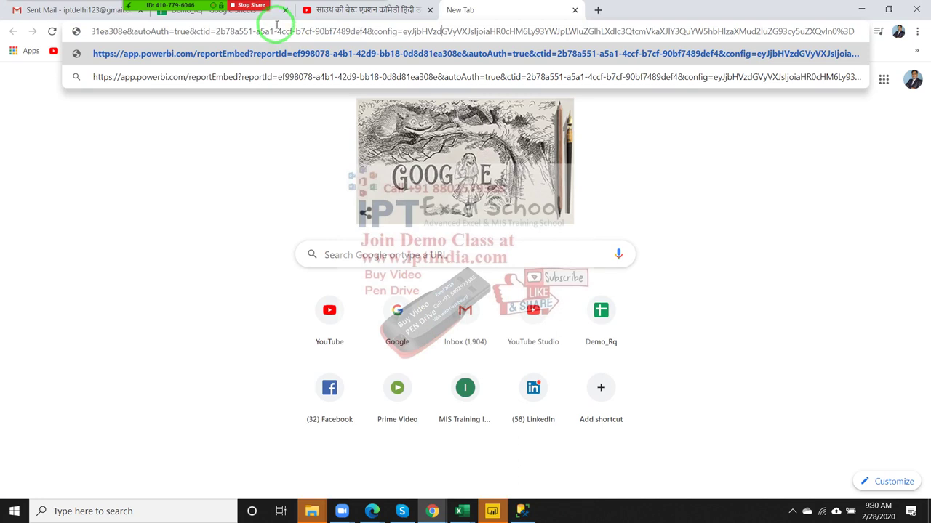
pyautogui.press('Return')
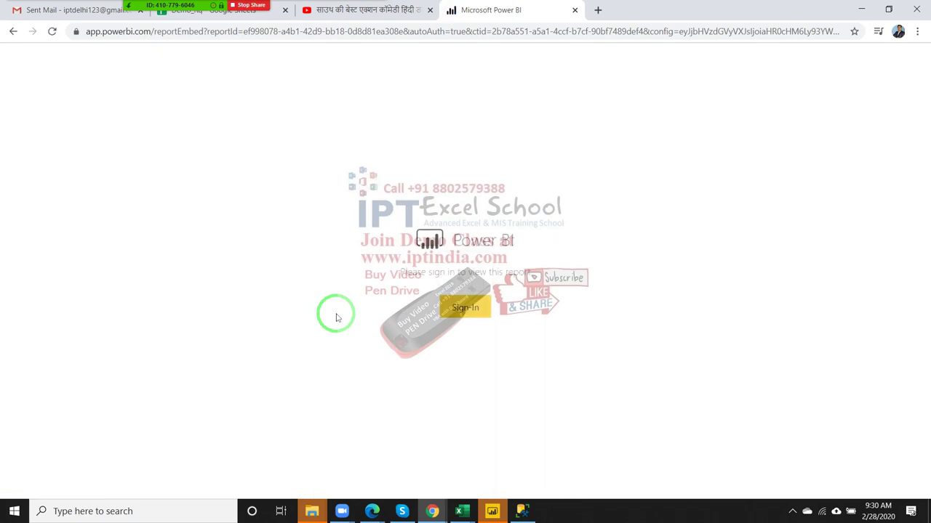
# Switch to YouTube Studio and dismiss the video processing notice
pyautogui.moveTo(430, 512)
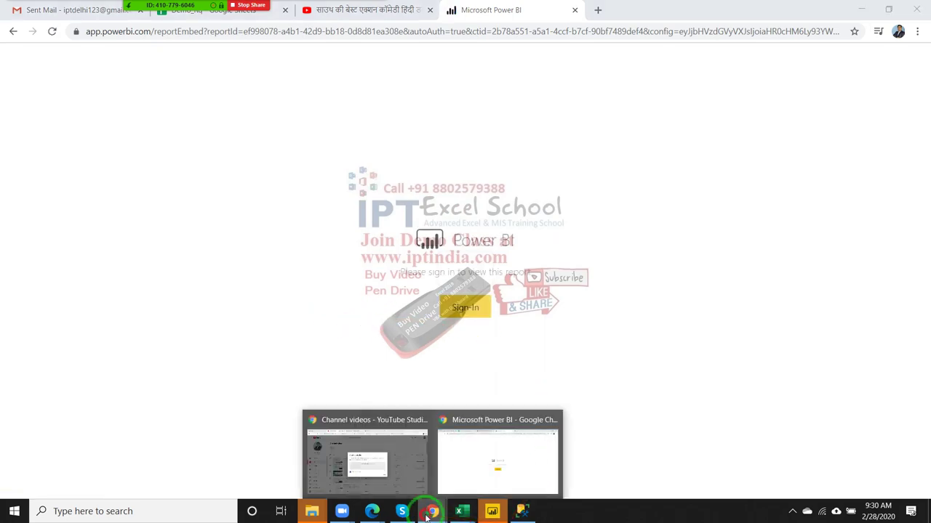
pyautogui.click(409, 479)
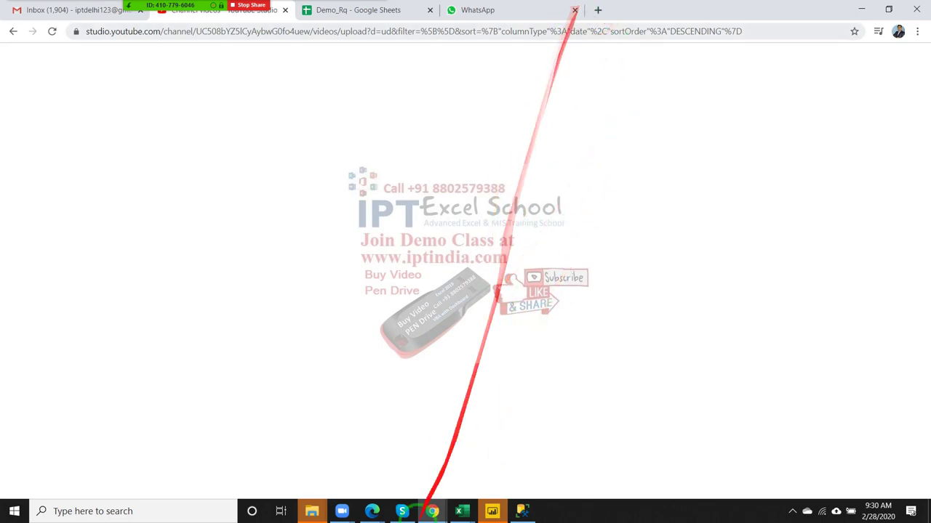
pyautogui.moveTo(372, 514)
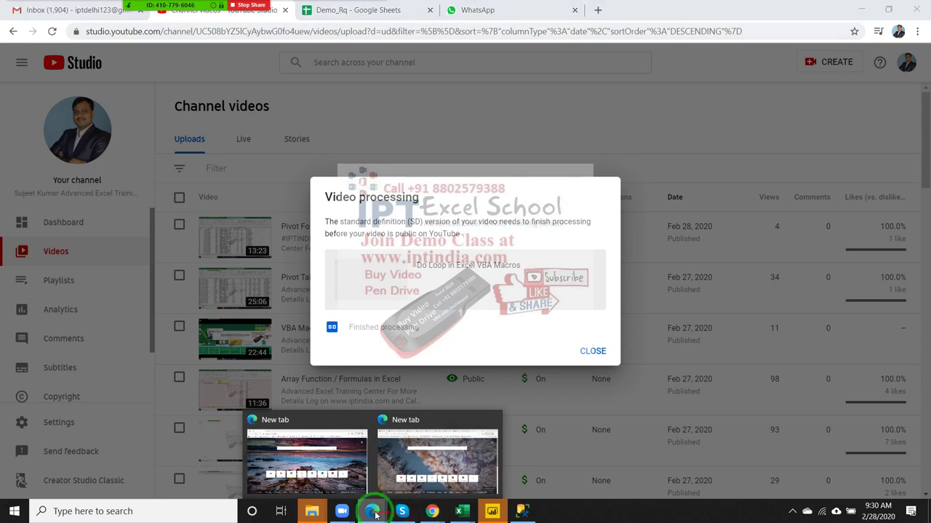
pyautogui.click(585, 354)
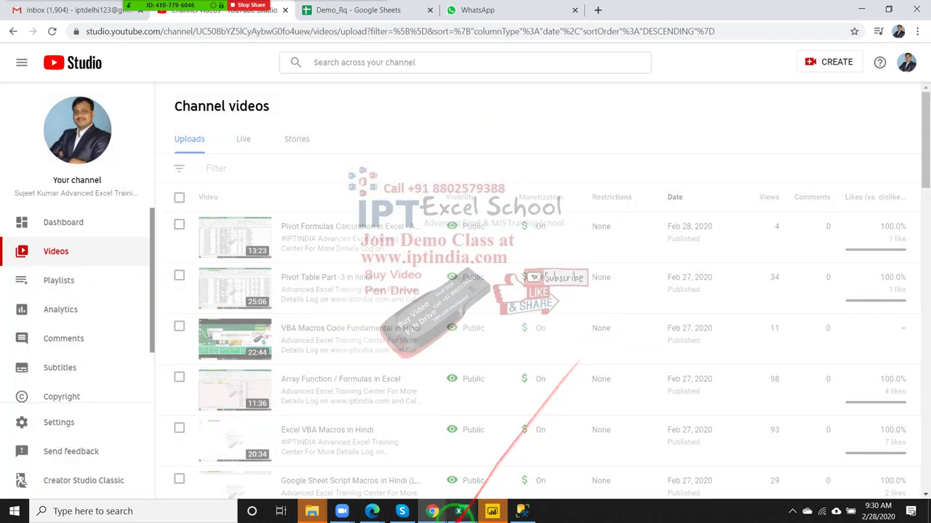
# Switch to the blank New tab window in Edge
pyautogui.click(432, 511)
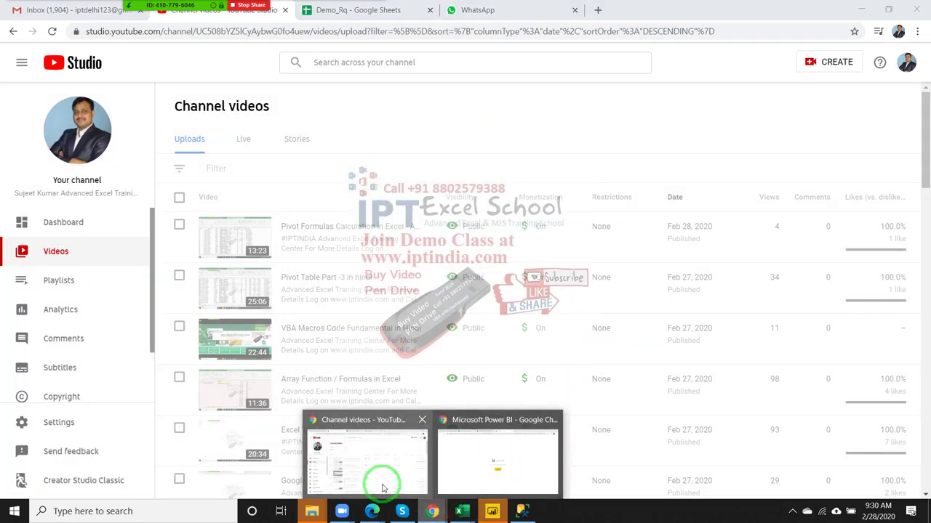
pyautogui.moveTo(467, 485)
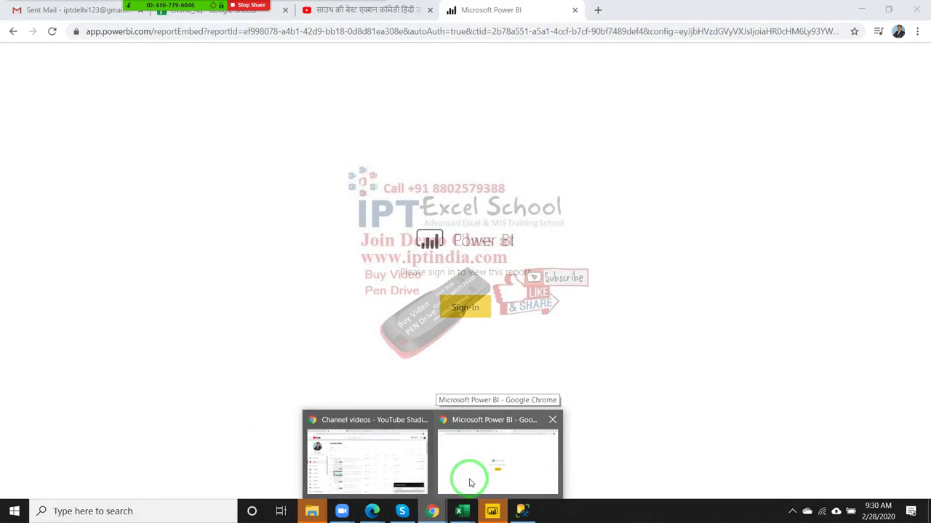
pyautogui.click(367, 473)
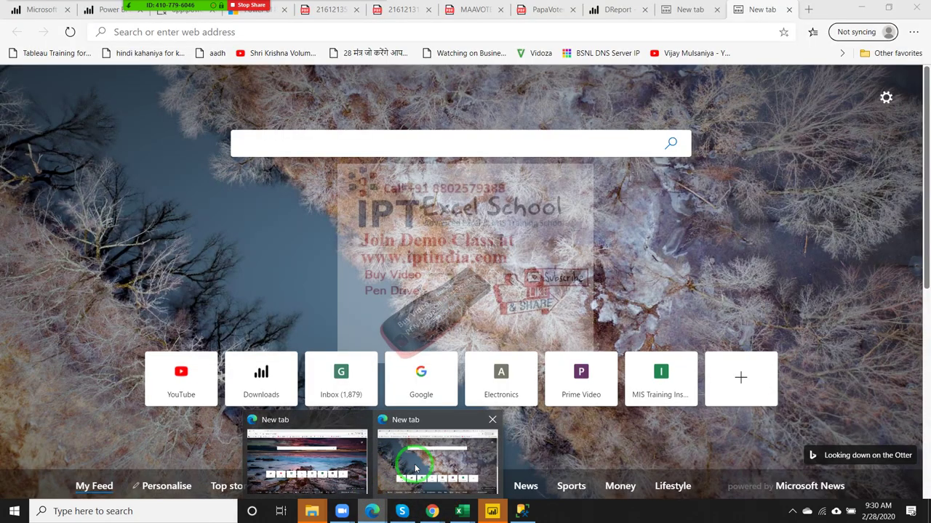
pyautogui.click(416, 469)
pyautogui.click(738, 29)
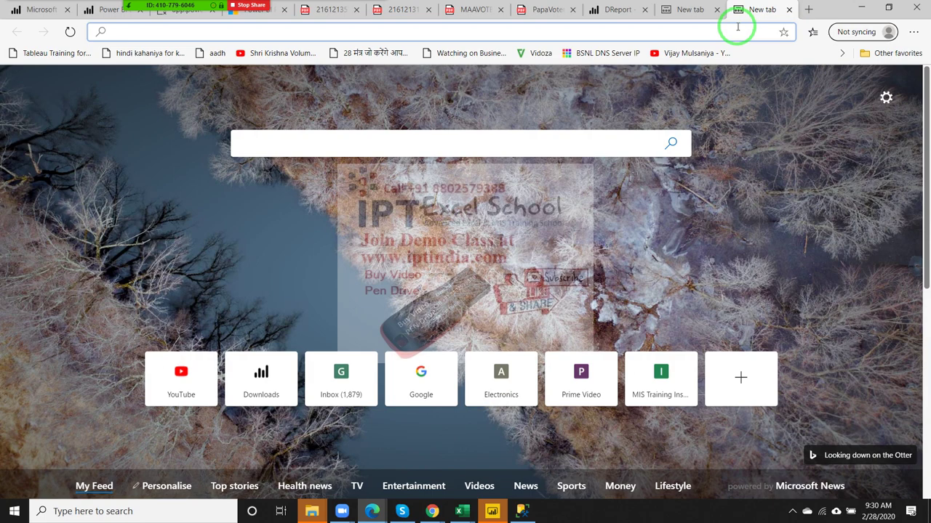
# Load the pasted reportEmbed link to view the Sales Report, then return to the DReport tab
pyautogui.write('https://app.powerbi.com/reportEmbed?reportId=ef998078-a4b1-42d9-bb18-0d8d81ea308e&autoAuth=true&ctid=2b78a551-a5a1-4ccf-b7cf-90bf7489def4&config=eyJjbHVzdGVyVXJsIjoiaHR0cHM6Ly93YWJpLWluZGlhLXdlc3QtcmVkaXJlY3QuYW5hbHlzaXMud2luZG93cy5uZXQvIn0%3D')
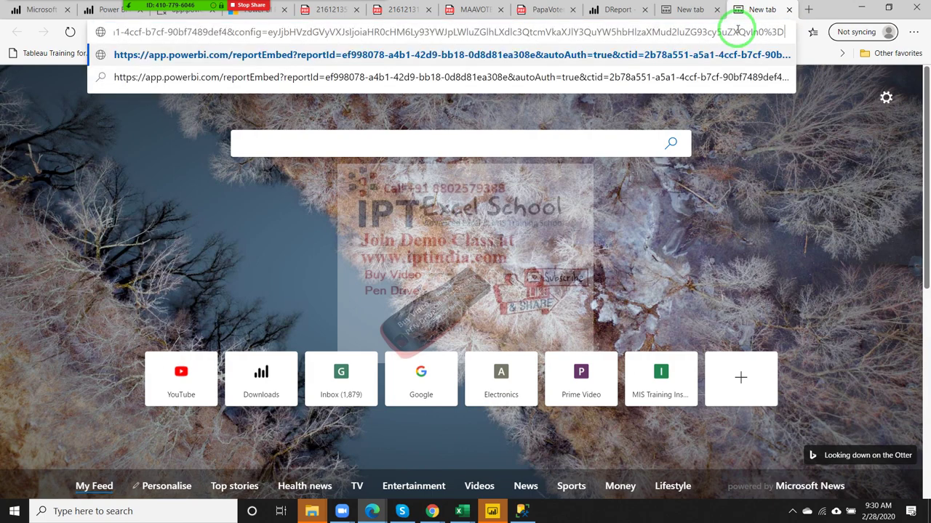
pyautogui.press('Return')
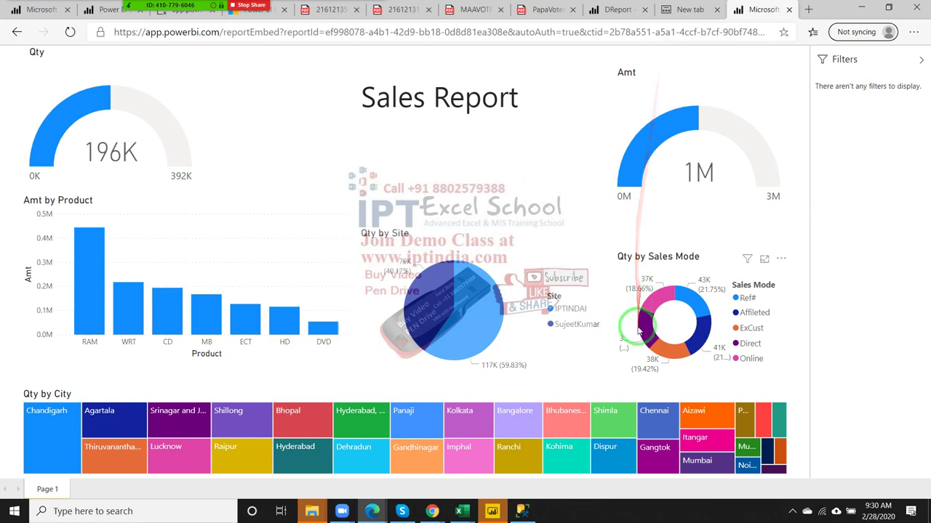
pyautogui.click(606, 7)
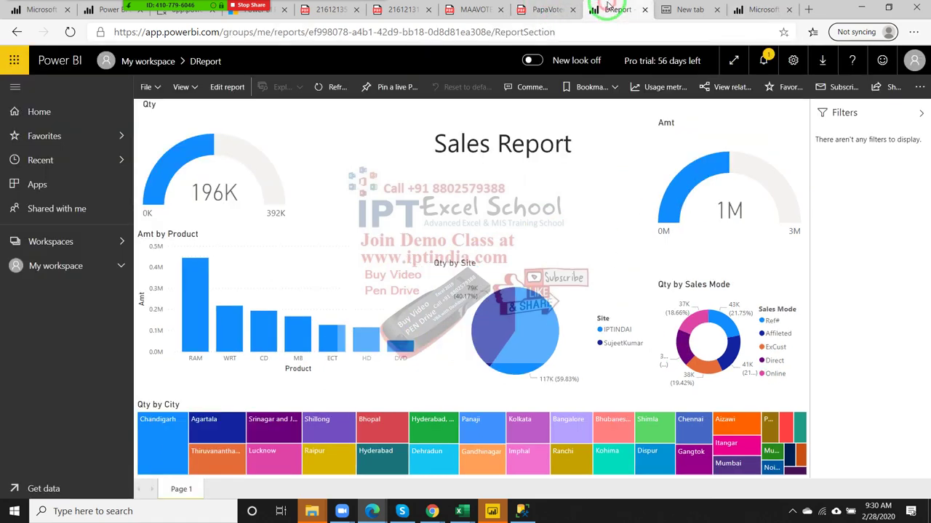
# Open and close the report's File menu, then close the blank New tab
pyautogui.click(149, 87)
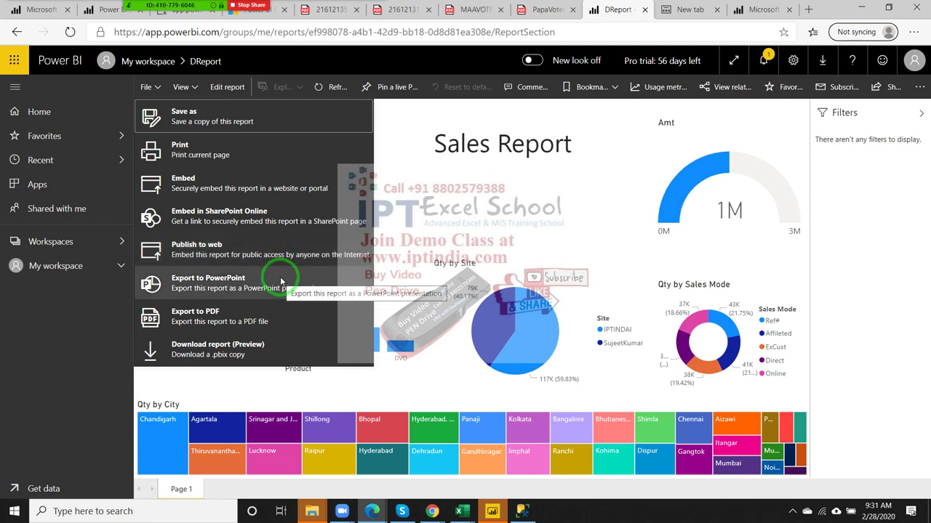
pyautogui.click(426, 159)
pyautogui.click(716, 8)
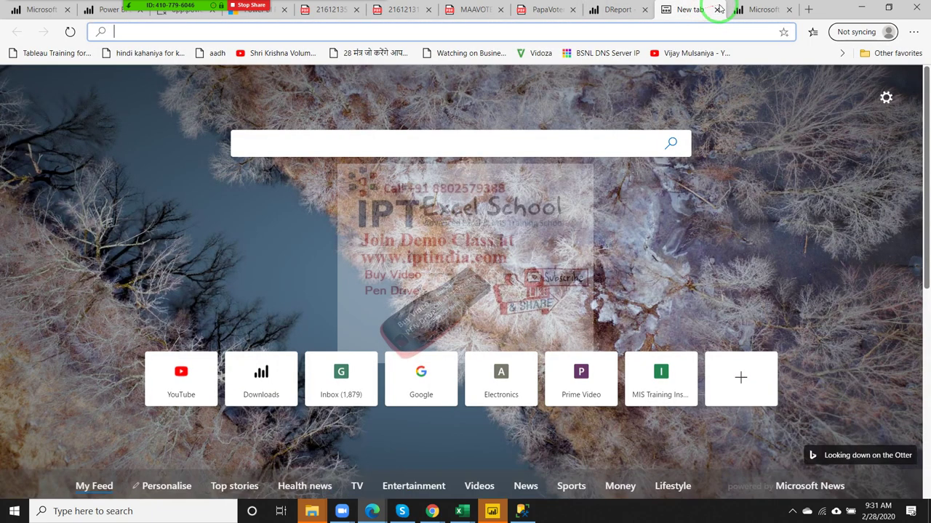
pyautogui.click(718, 9)
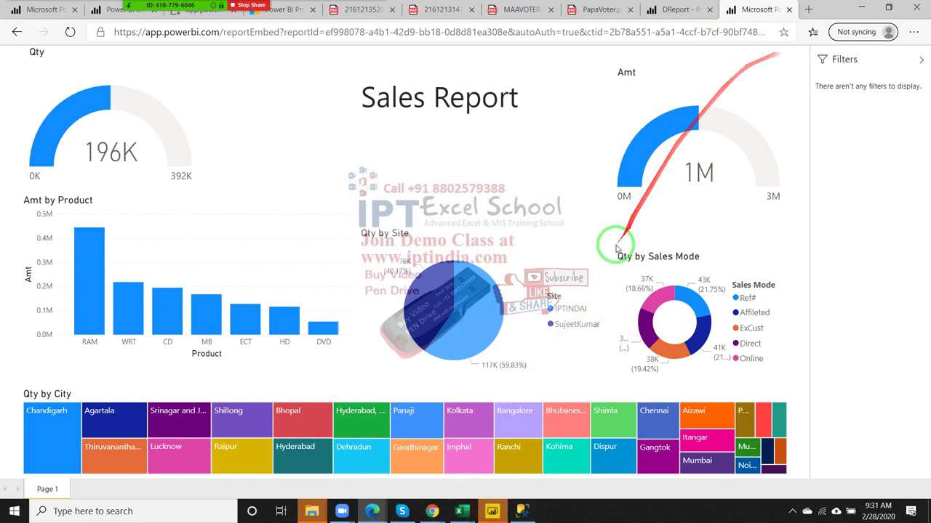
# Bring Power BI Desktop forward and show the Data table in Data view
pyautogui.click(462, 513)
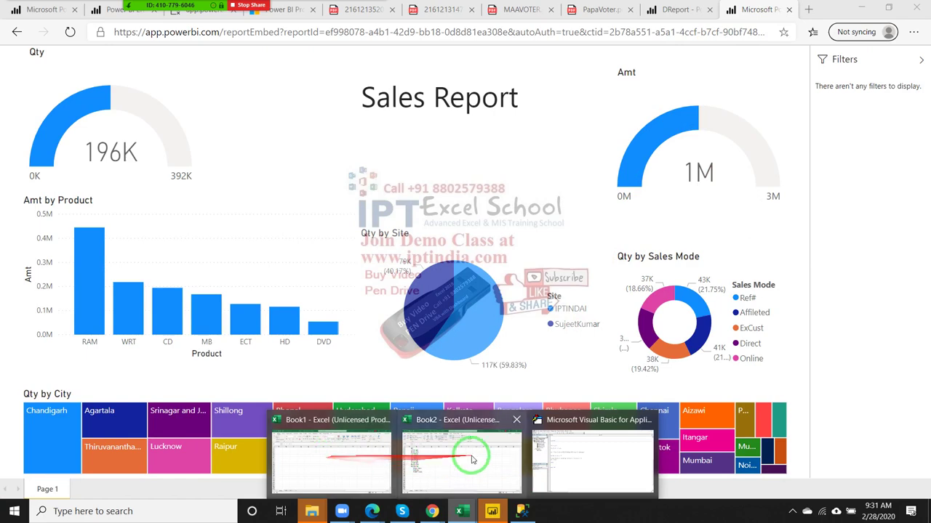
pyautogui.click(491, 513)
pyautogui.click(15, 122)
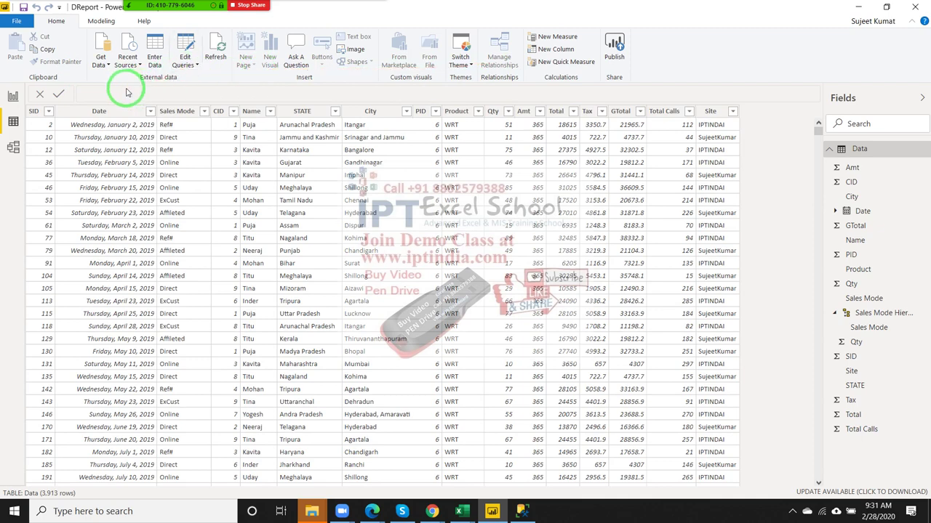
pyautogui.click(113, 22)
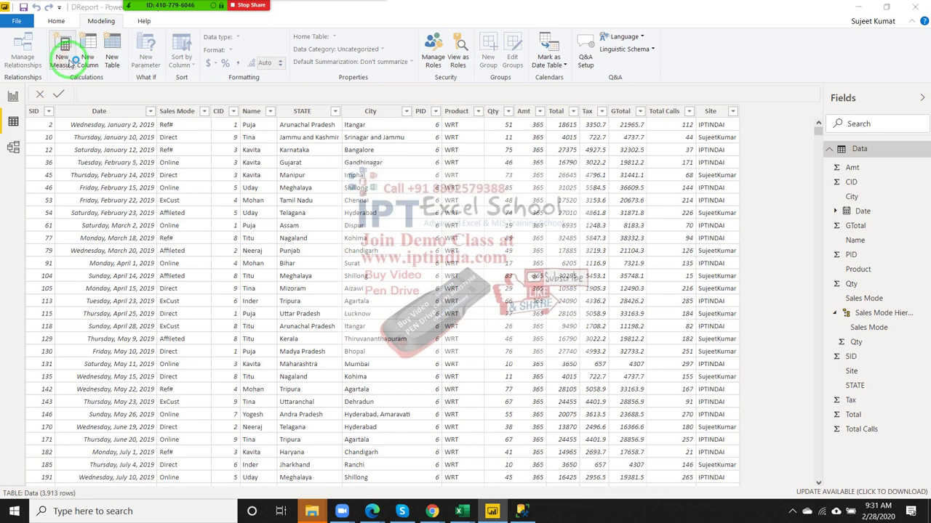
pyautogui.click(71, 63)
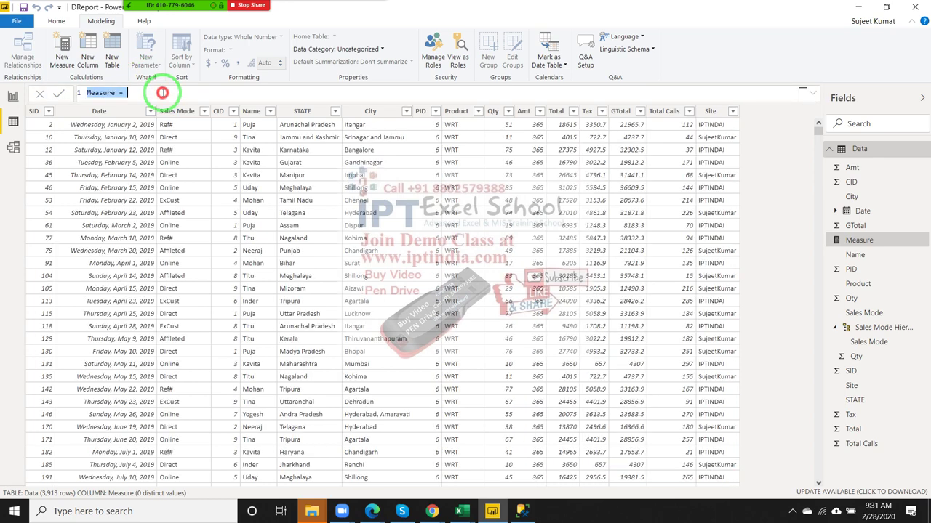
pyautogui.click(163, 92)
pyautogui.write('f')
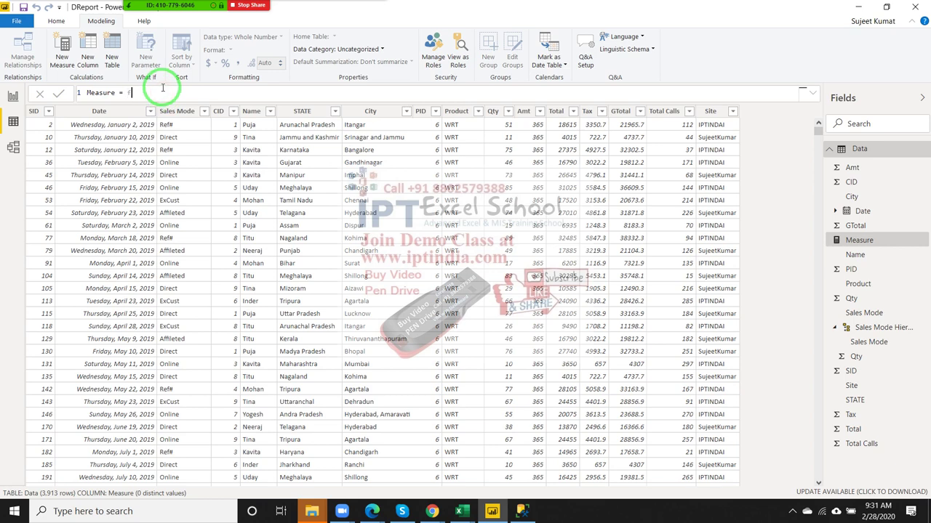
pyautogui.write('or')
pyautogui.press('BackSpace')
pyautogui.press('BackSpace')
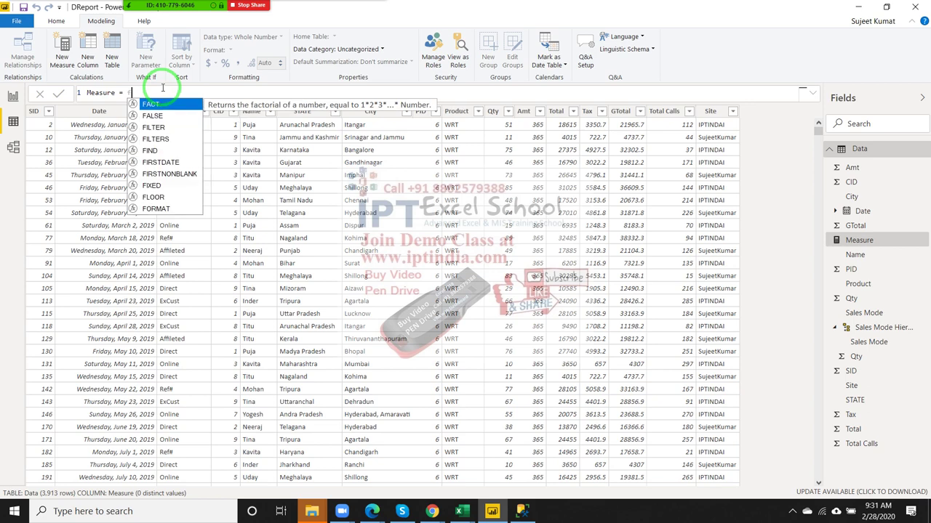
pyautogui.press('BackSpace')
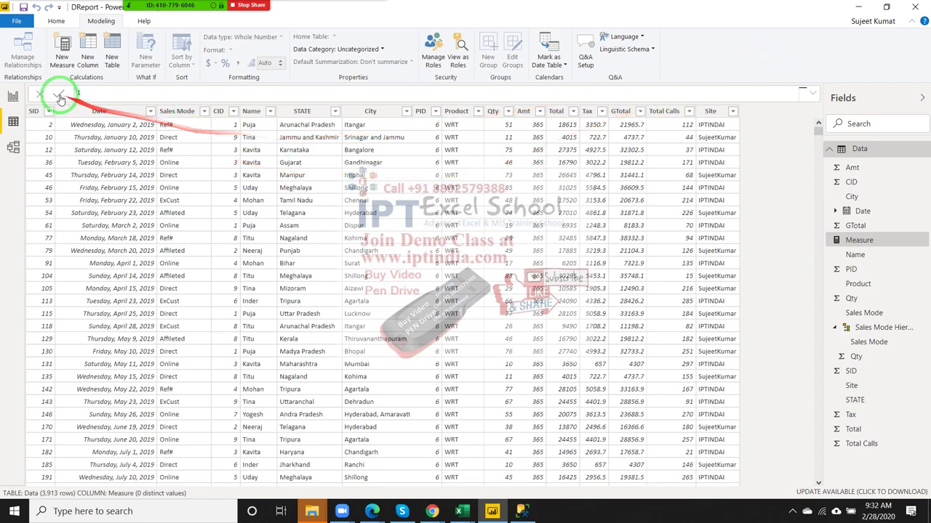
pyautogui.click(40, 97)
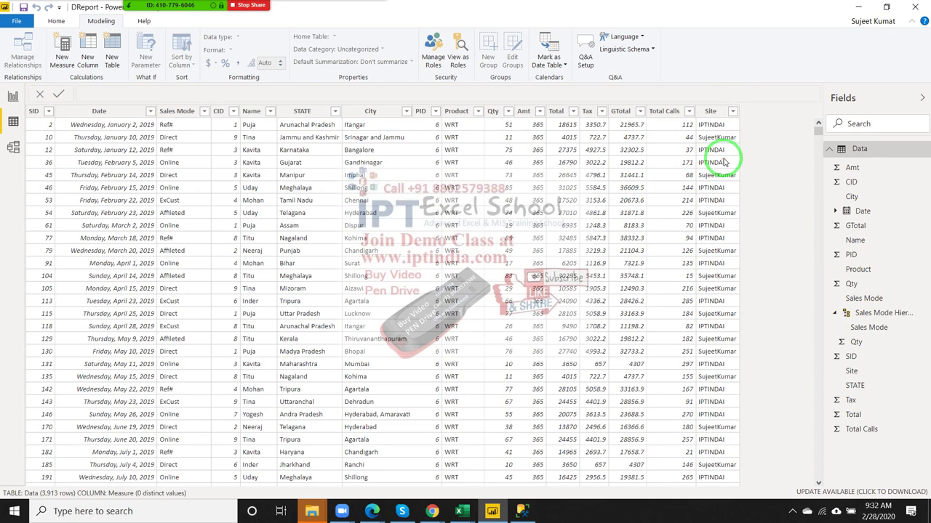
pyautogui.click(865, 8)
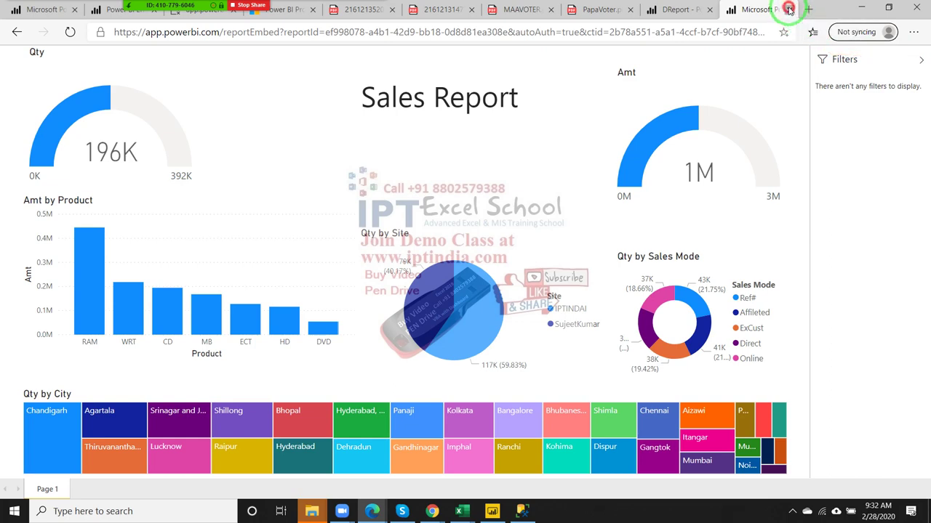
# Close the embedded report browser tab and bring Power BI Desktop's data view back
pyautogui.click(789, 9)
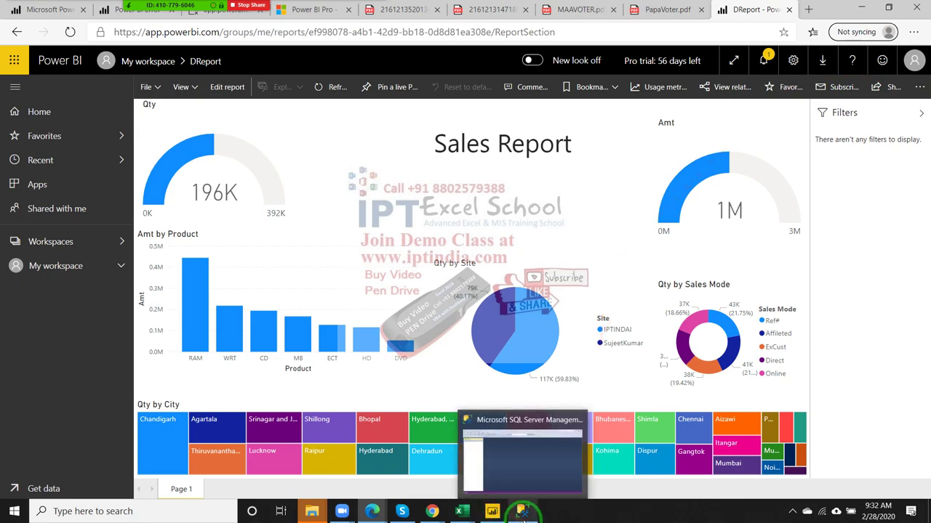
pyautogui.click(495, 513)
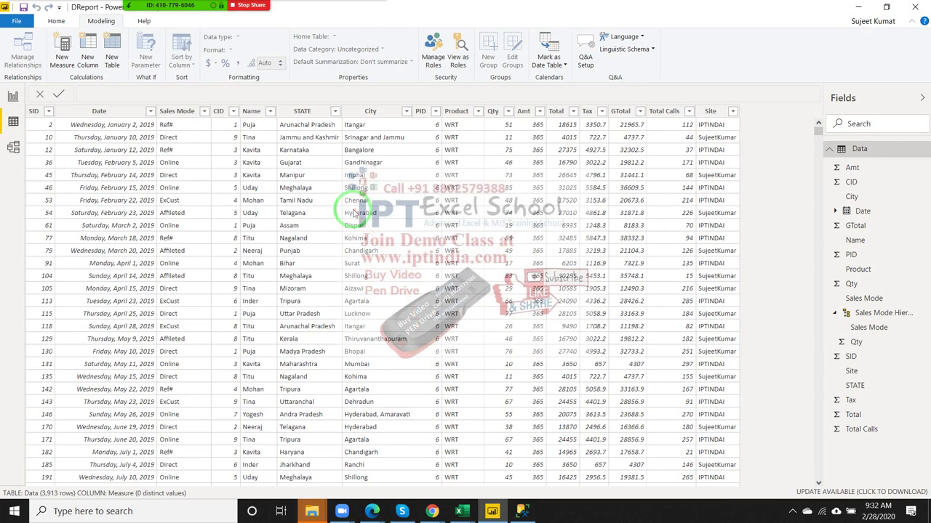
# Select the City, Amt and Date columns and glance at the date table options
pyautogui.click(354, 212)
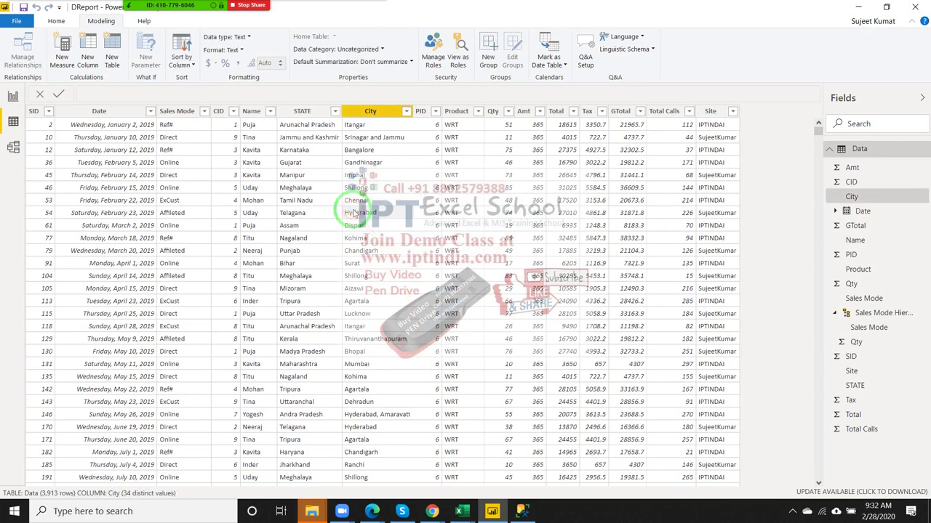
pyautogui.click(534, 143)
pyautogui.moveTo(556, 102); pyautogui.dragTo(177, 85)
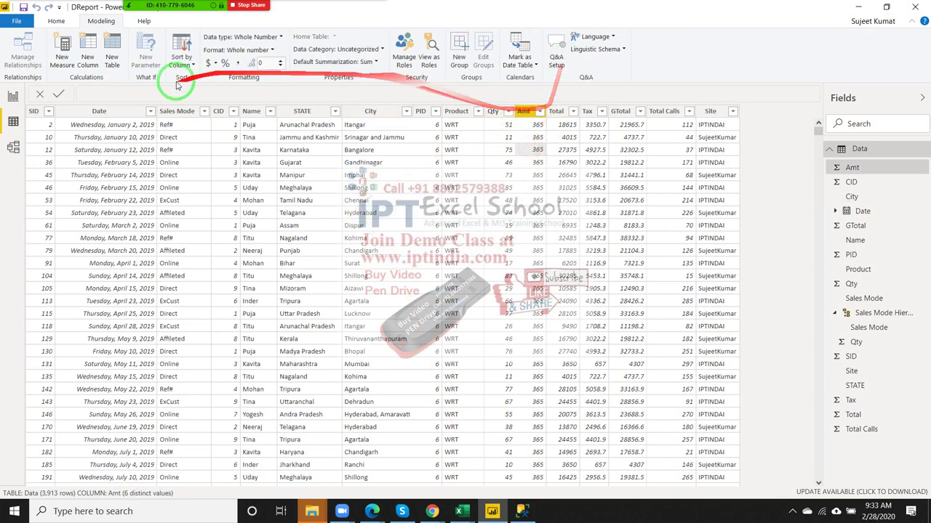
pyautogui.click(124, 152)
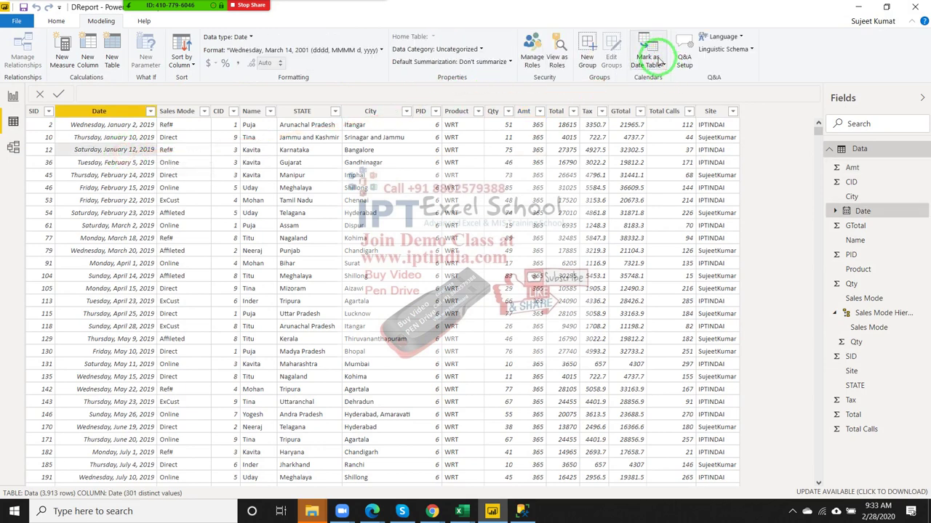
pyautogui.click(660, 62)
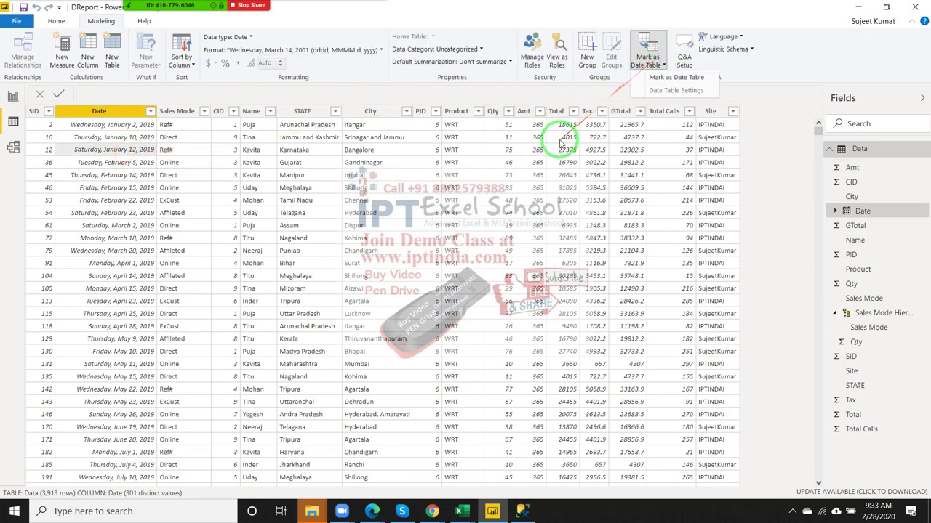
pyautogui.click(550, 153)
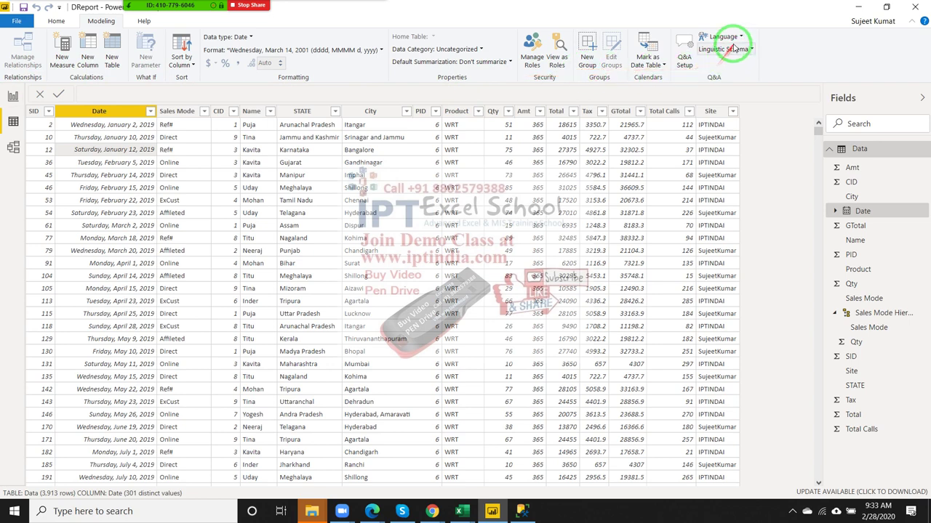
# Review the Q&A language and linguistic schema options, then switch to the Sales Report page
pyautogui.click(739, 38)
pyautogui.click(789, 33)
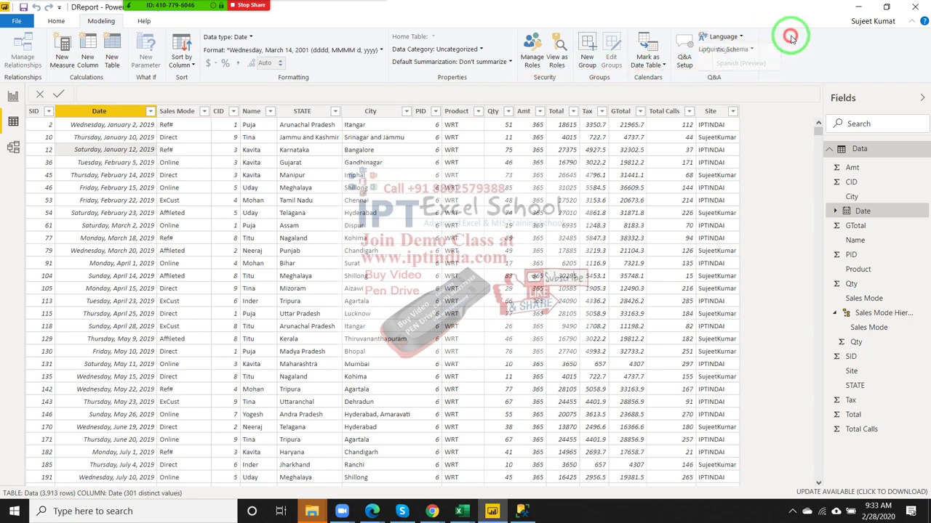
pyautogui.click(751, 49)
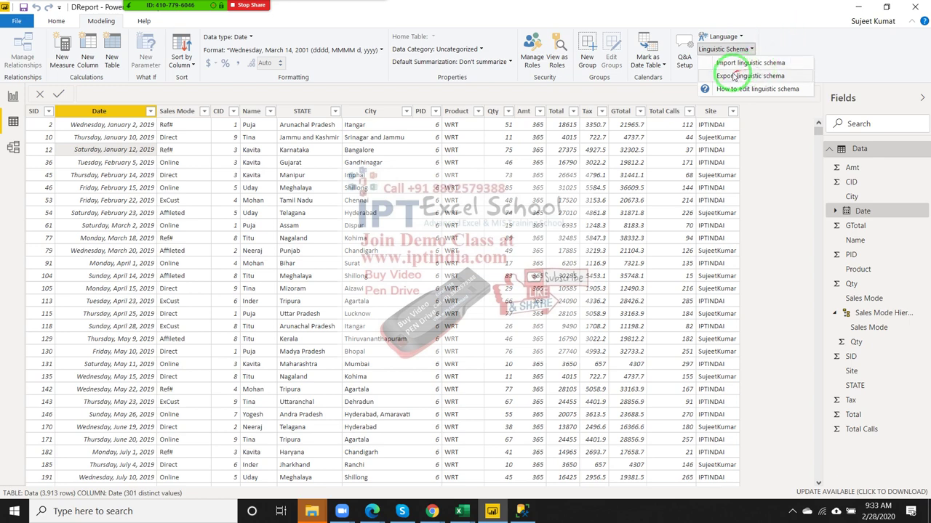
pyautogui.click(20, 102)
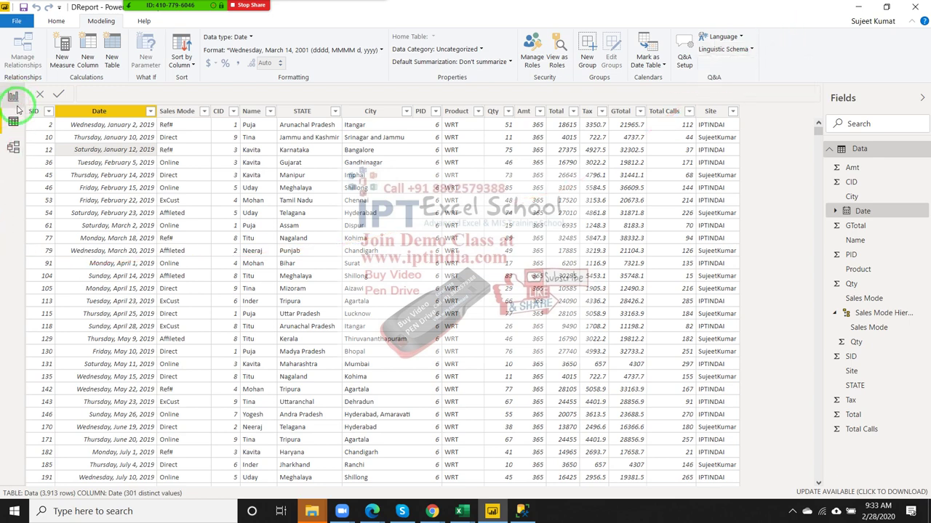
pyautogui.click(20, 103)
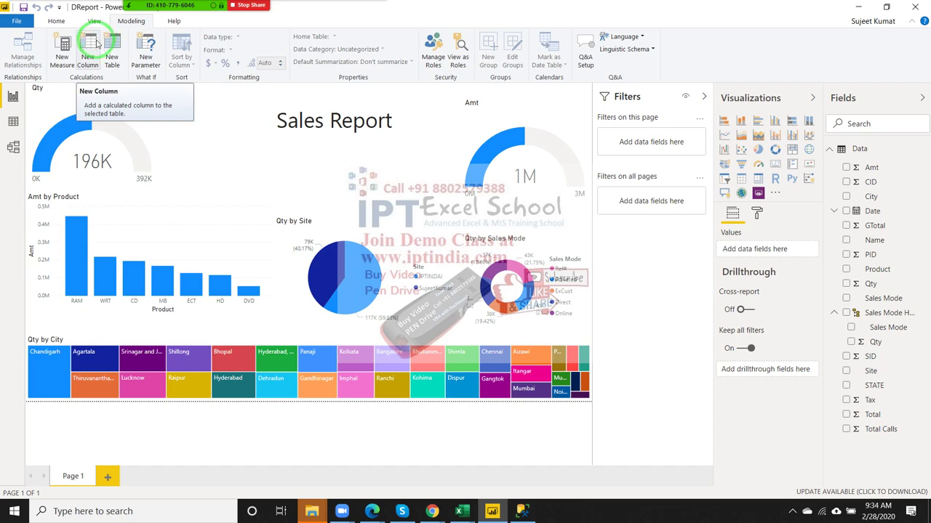
# Return to the Data table and select the Total Calls and GTotal columns
pyautogui.click(13, 121)
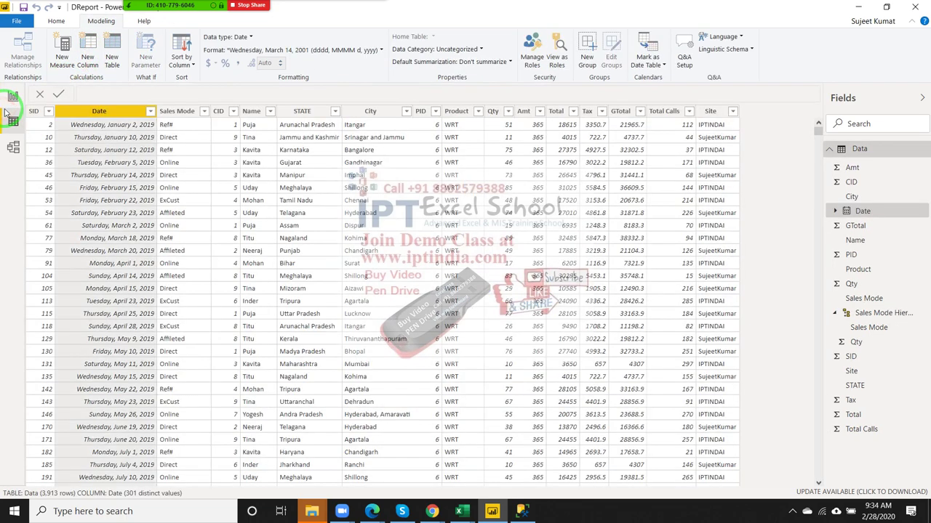
pyautogui.click(657, 192)
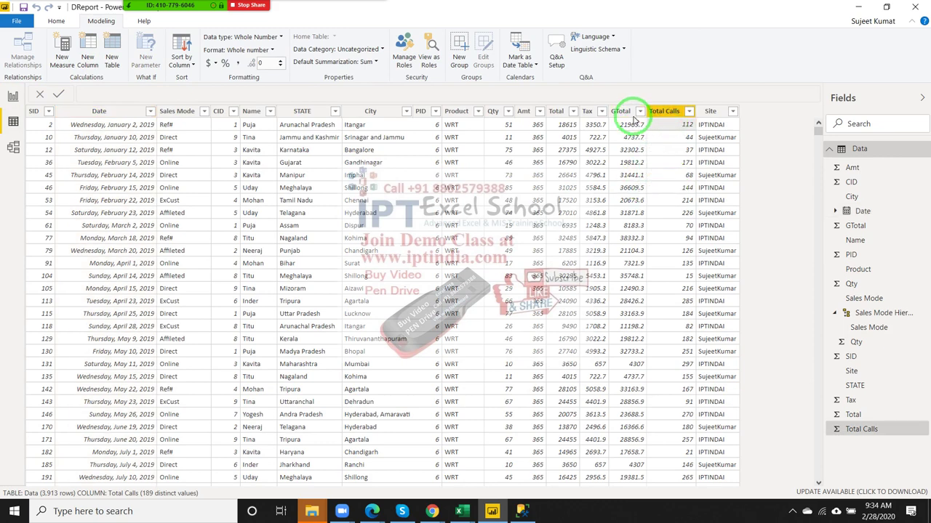
pyautogui.click(629, 111)
pyautogui.click(665, 113)
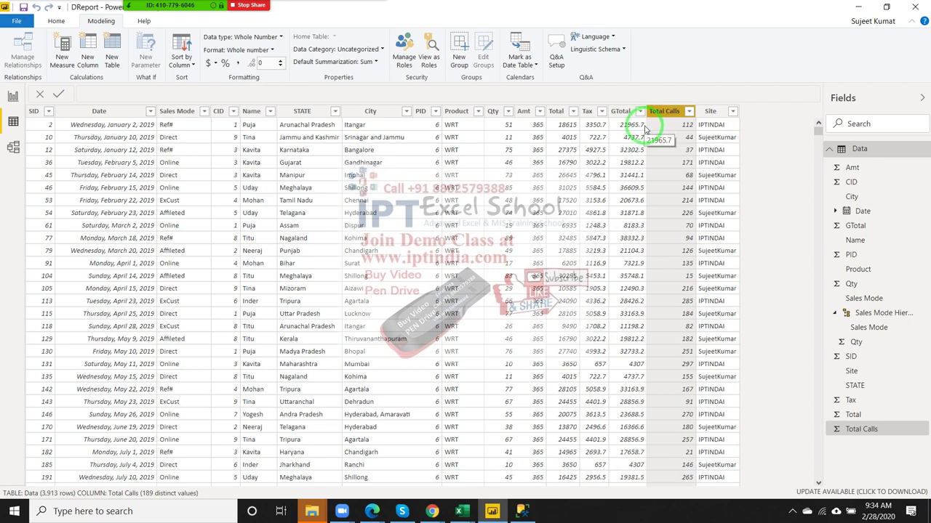
# Create the column SalesPerCalls = Data[GTotal]/Data[Total Calls], then go back to the report page
pyautogui.click(91, 65)
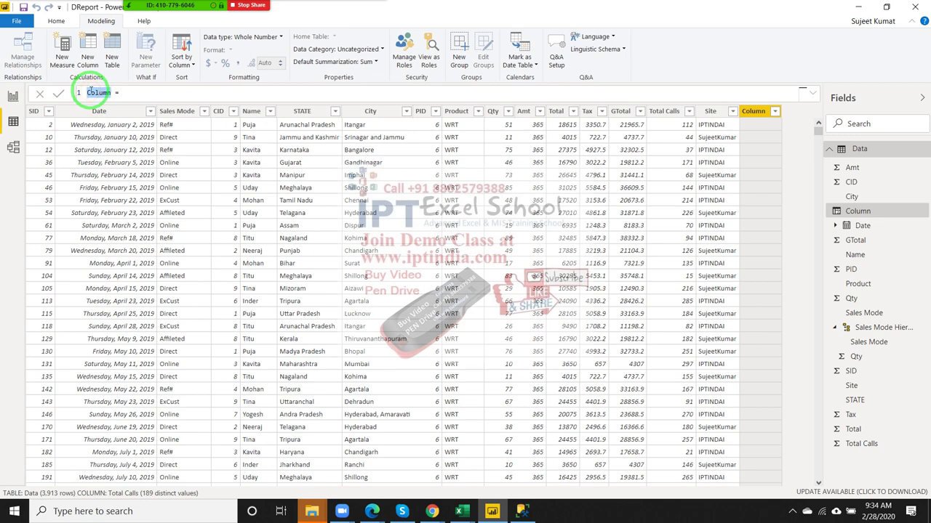
pyautogui.write('Sale')
pyautogui.press('BackSpace')
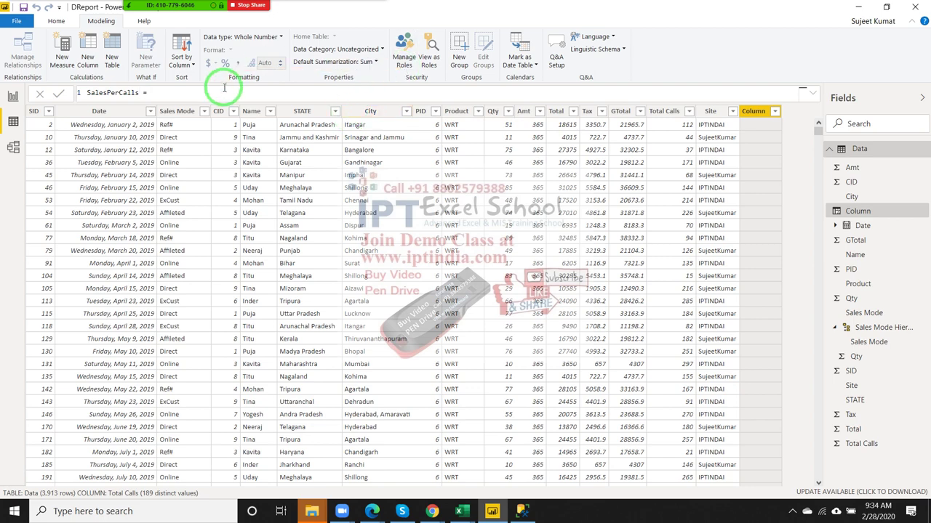
pyautogui.write('GT')
pyautogui.press('Tab')
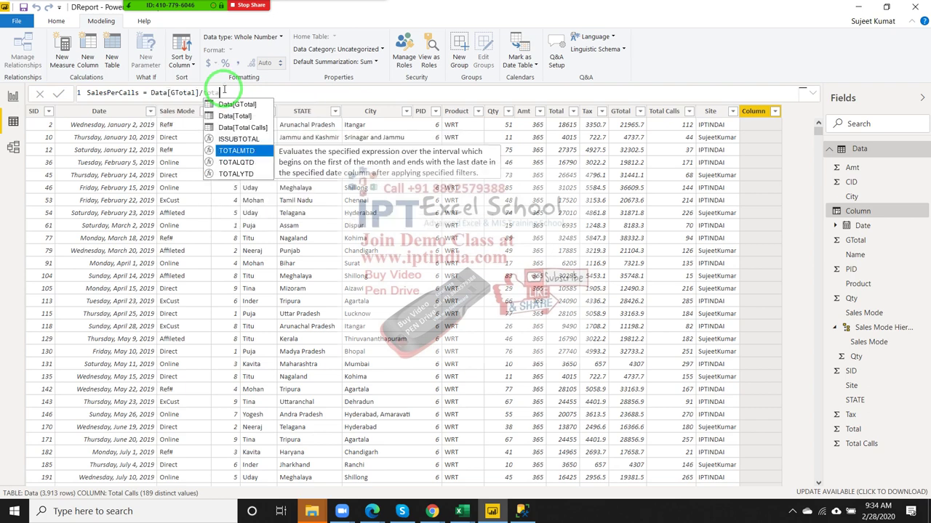
pyautogui.press('Up')
pyautogui.press('Up')
pyautogui.press('Tab')
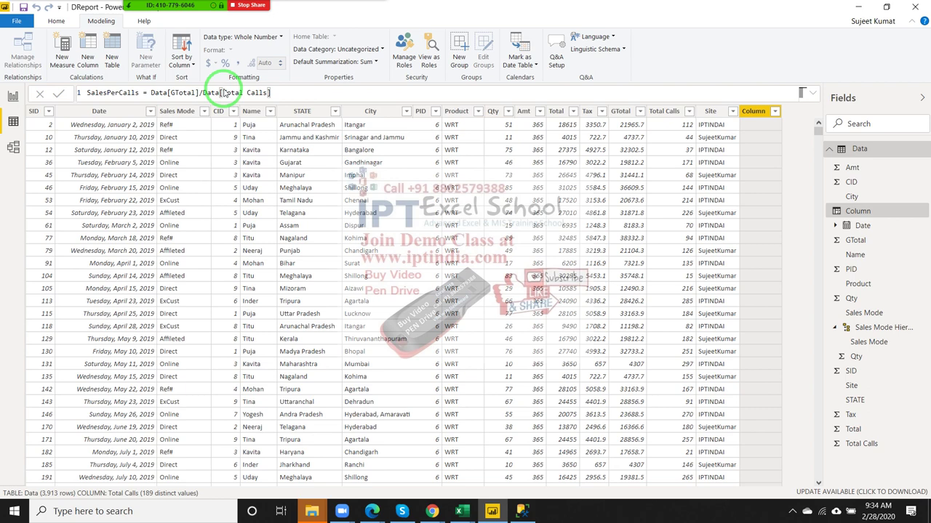
pyautogui.press('Return')
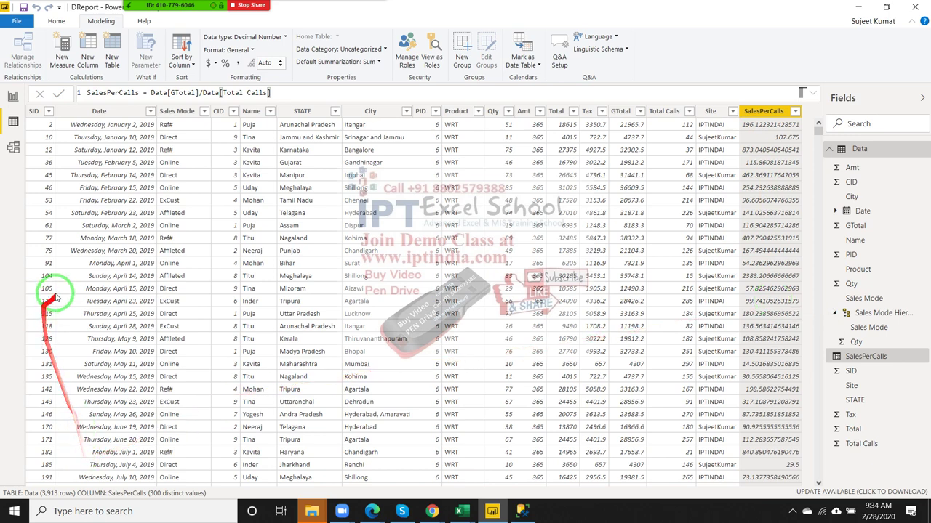
pyautogui.click(12, 100)
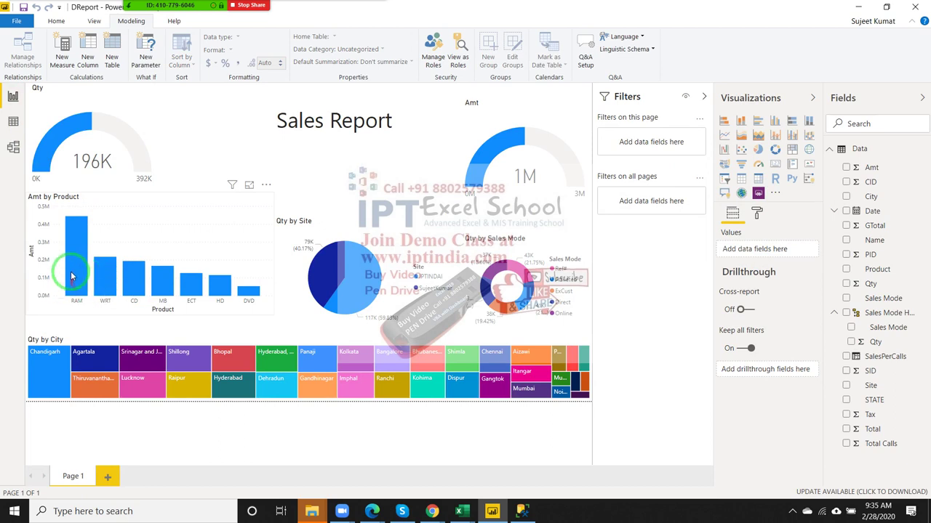
# Change the Amt by Product chart's Amt value from Sum to Average
pyautogui.click(72, 274)
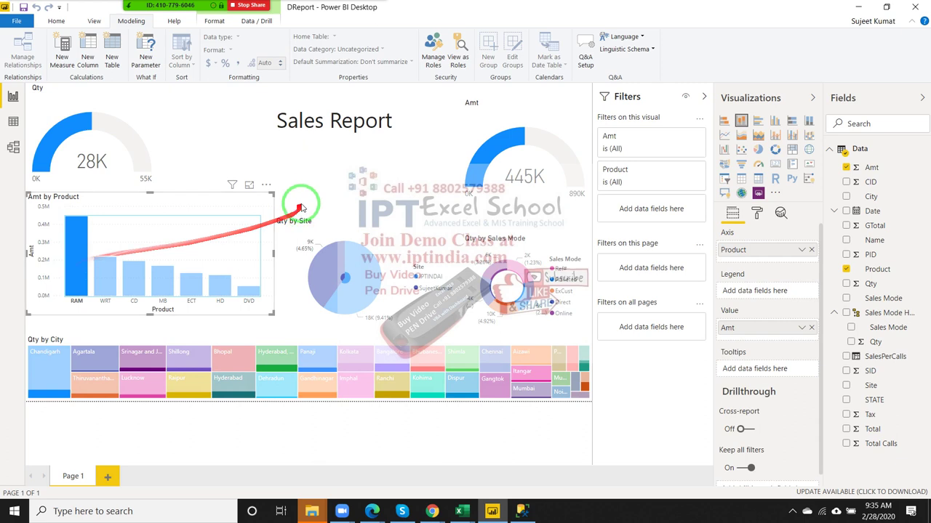
pyautogui.click(322, 193)
pyautogui.click(183, 240)
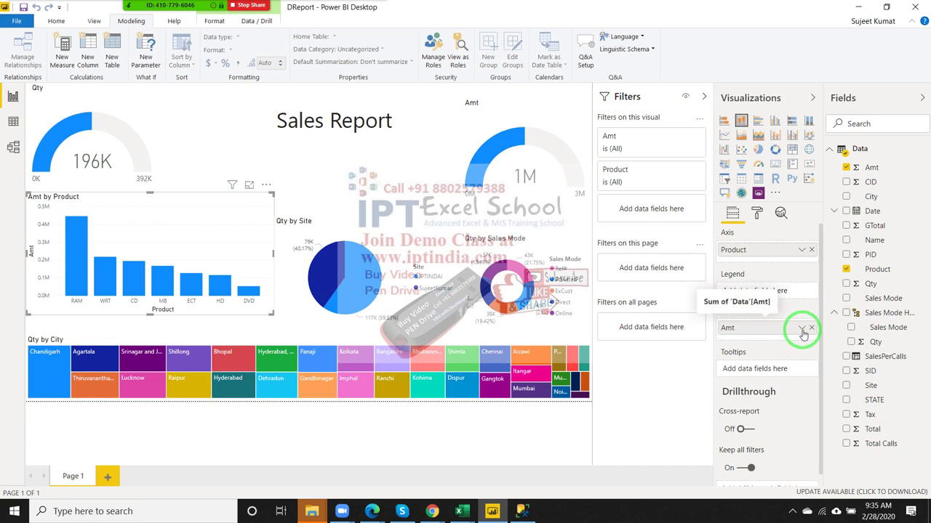
pyautogui.click(802, 331)
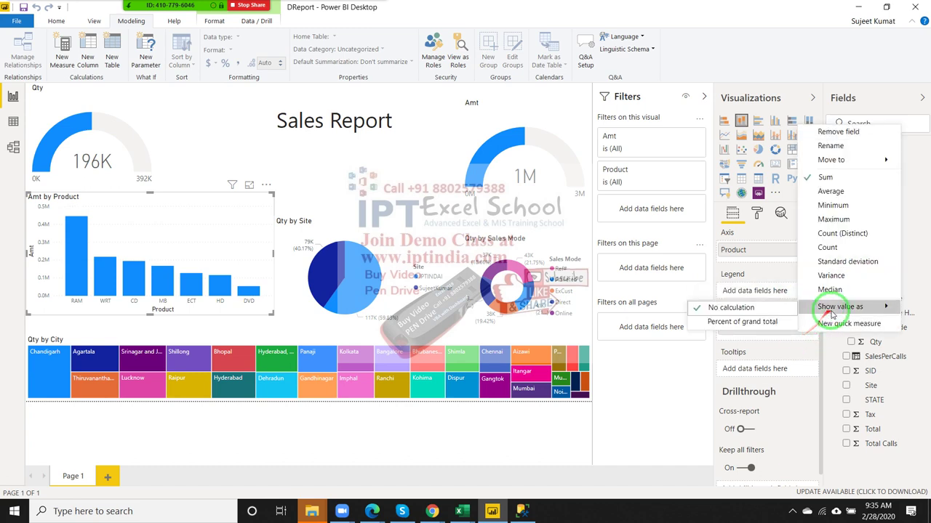
pyautogui.click(844, 191)
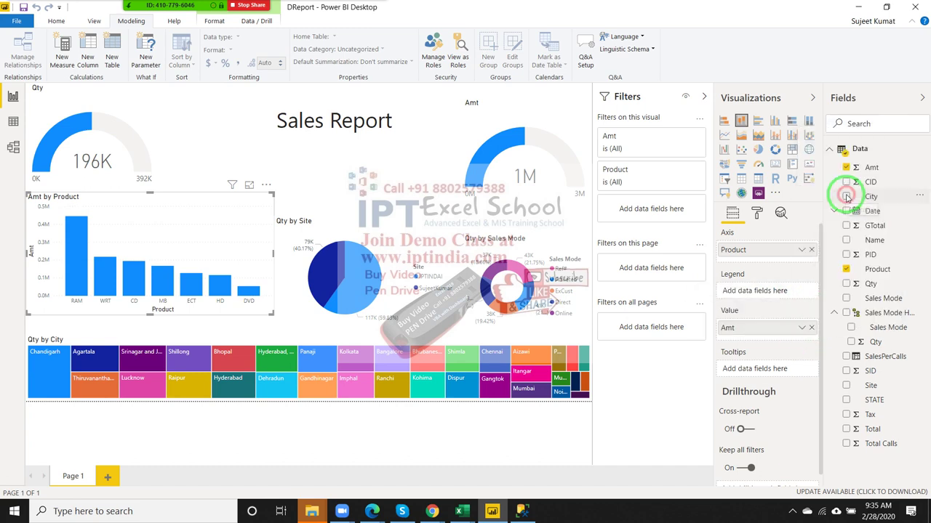
pyautogui.click(803, 252)
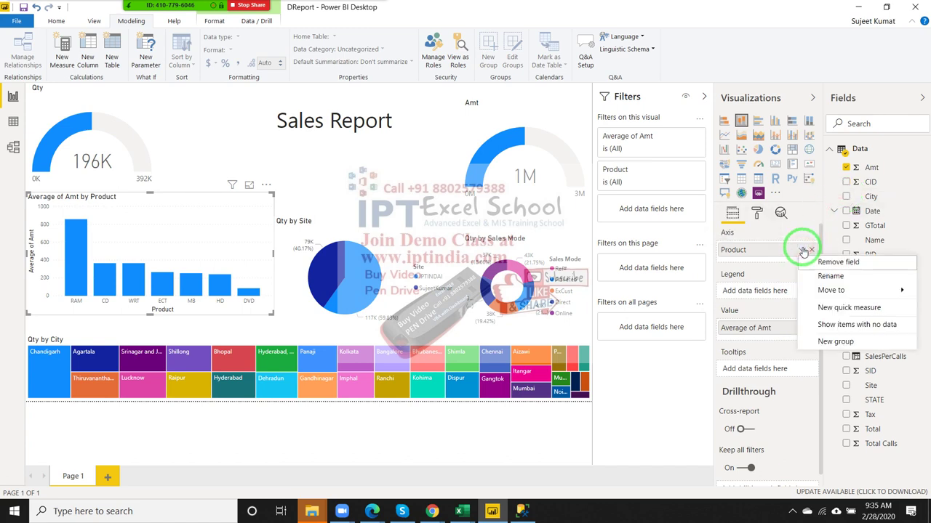
pyautogui.click(756, 363)
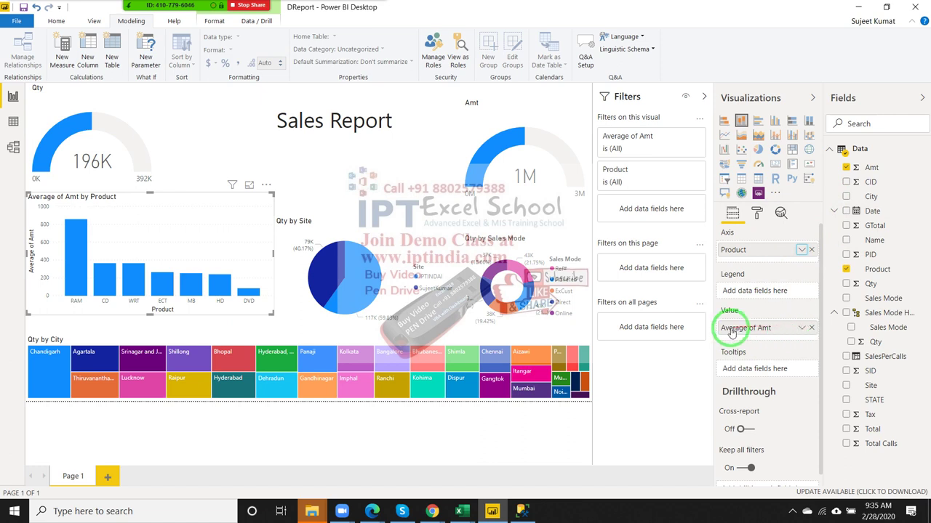
pyautogui.click(361, 421)
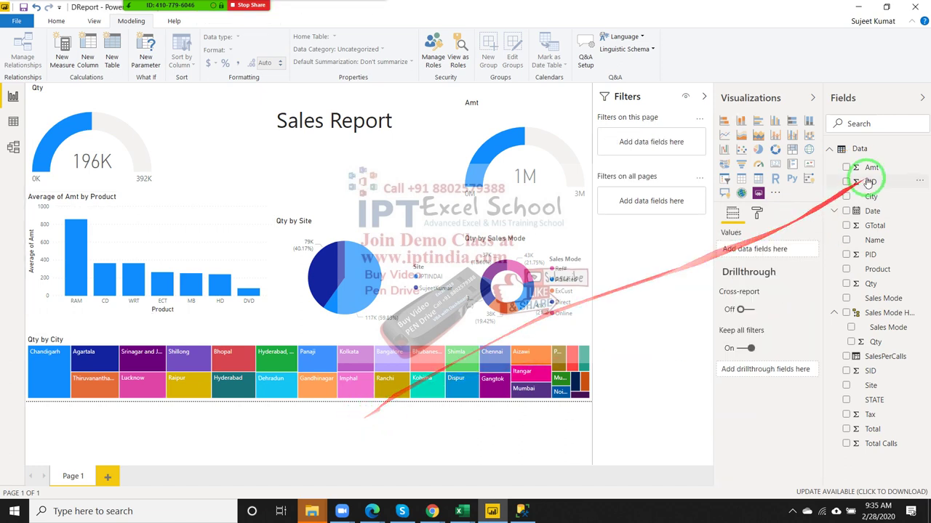
# Save and close the Power BI report, close the DReport browser tab, and minimise Edge
pyautogui.click(915, 6)
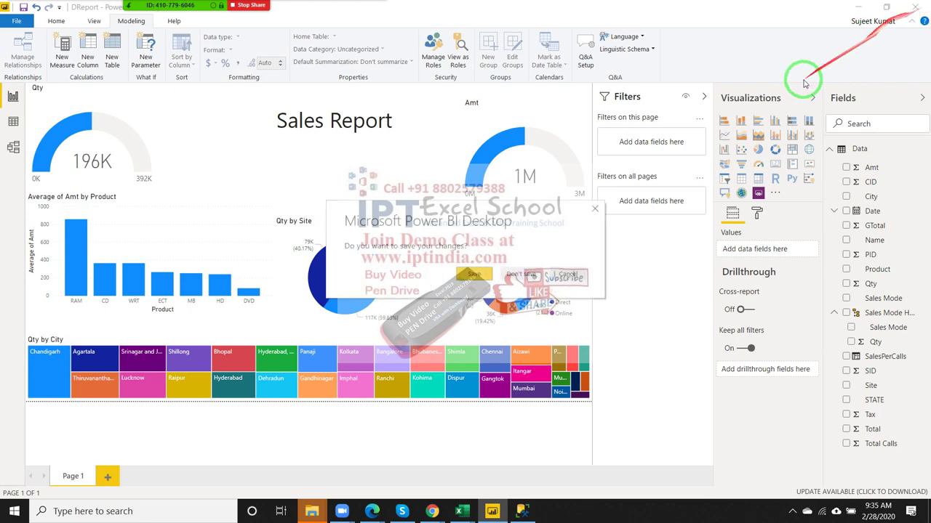
pyautogui.click(476, 274)
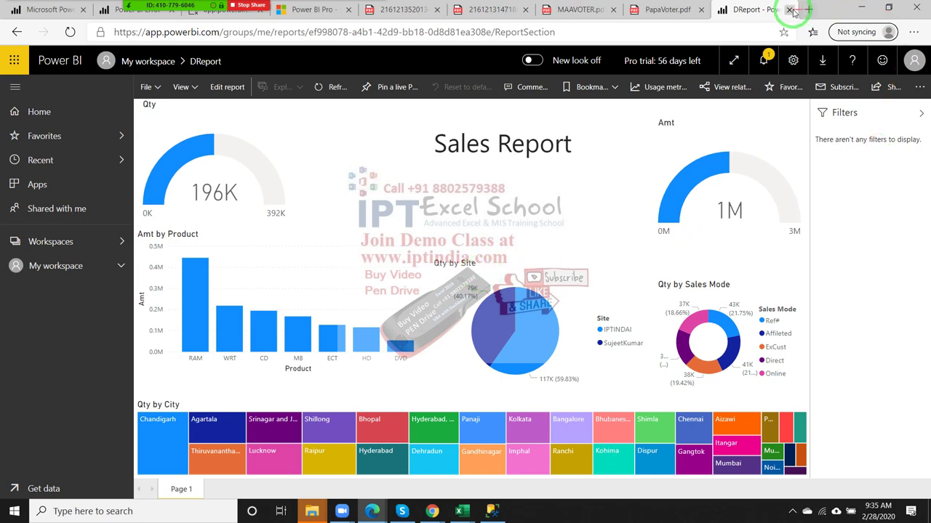
pyautogui.click(789, 11)
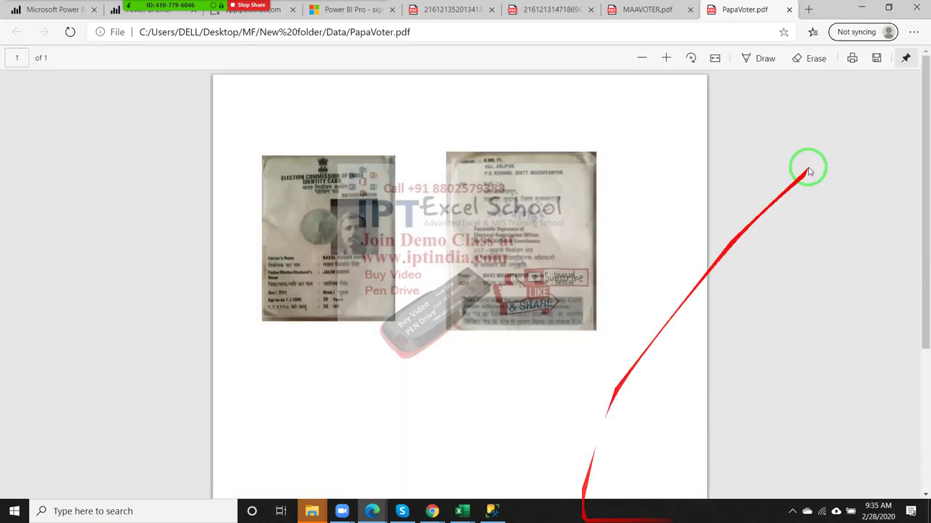
pyautogui.click(861, 7)
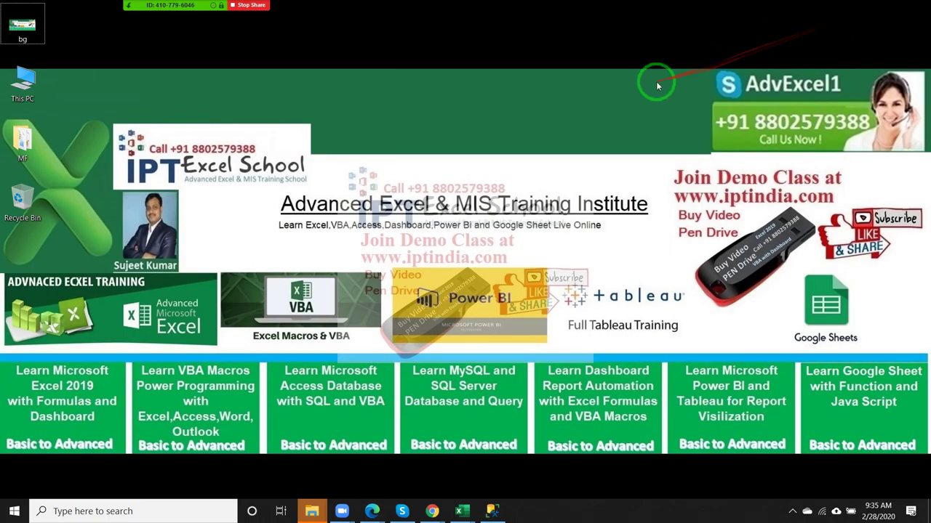
# Refresh the desktop and bring SQL Server Management Studio's Connect to Server window forward
pyautogui.rightClick(677, 122)
pyautogui.click(686, 120)
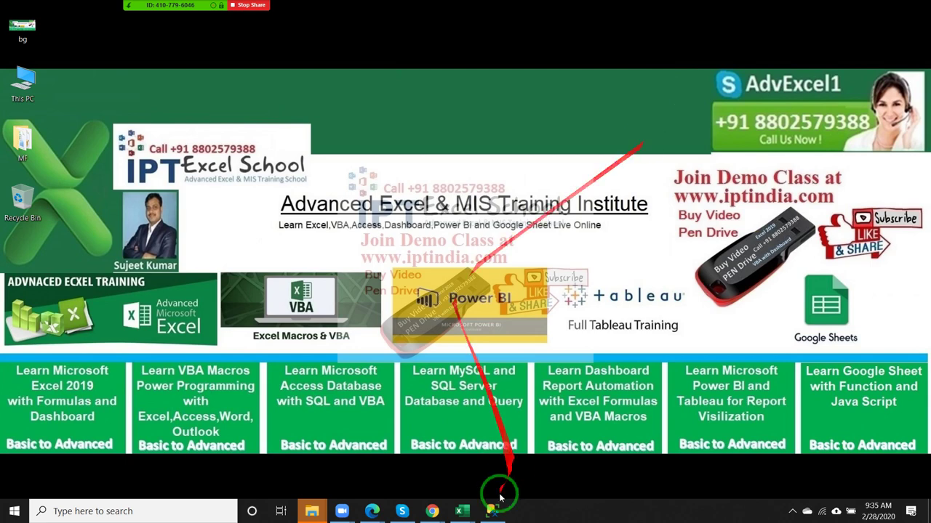
pyautogui.moveTo(471, 513)
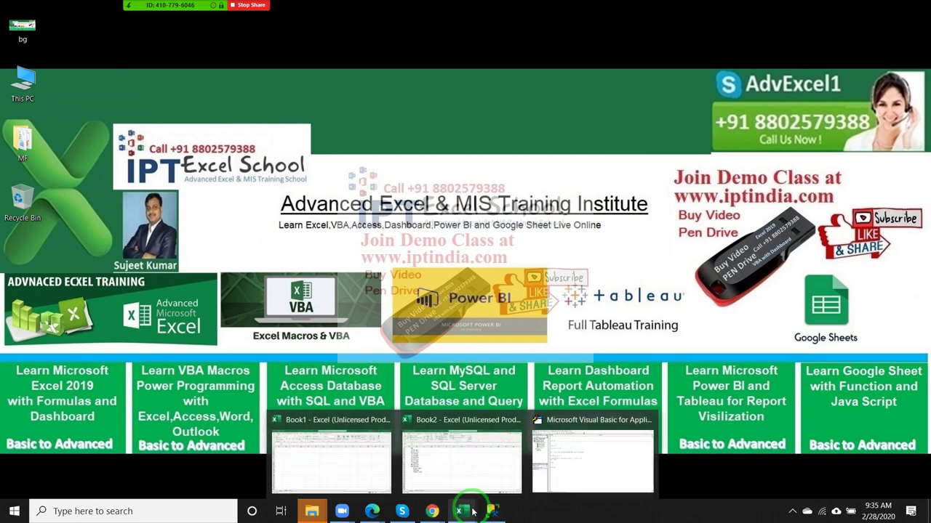
pyautogui.moveTo(500, 486)
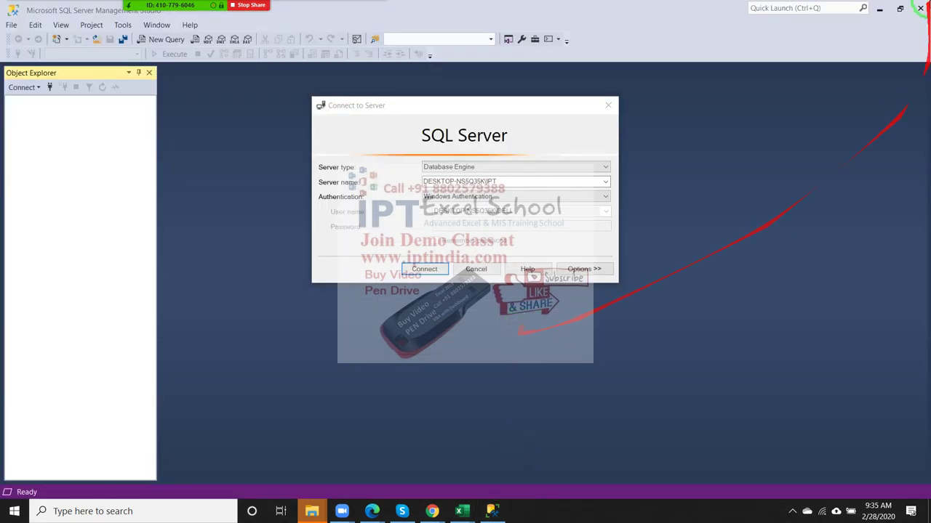
# Connect to the local SQL Server instance, open a new query, and minimise Management Studio
pyautogui.click(879, 7)
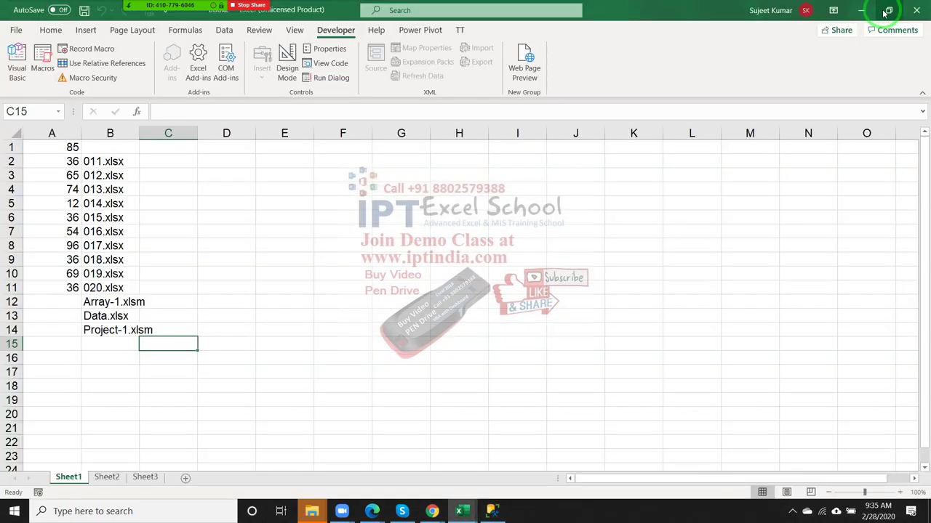
pyautogui.click(863, 11)
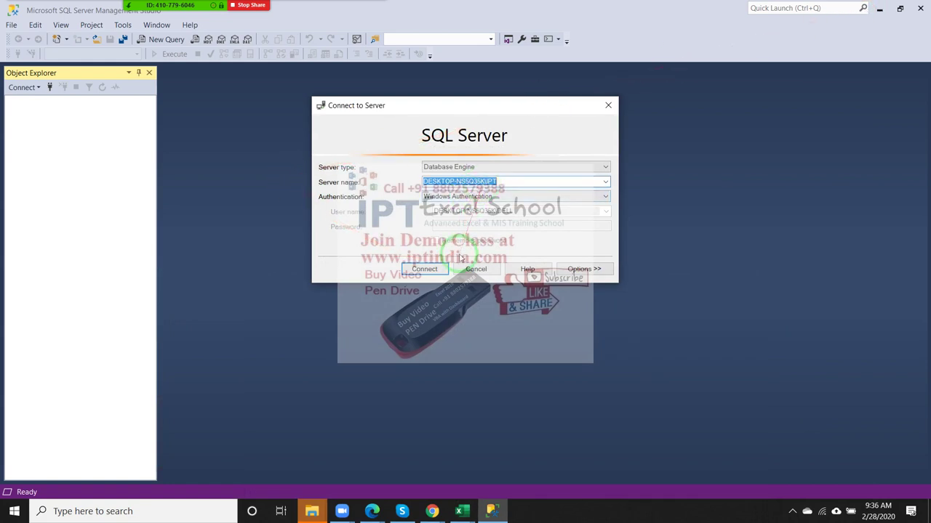
pyautogui.click(437, 269)
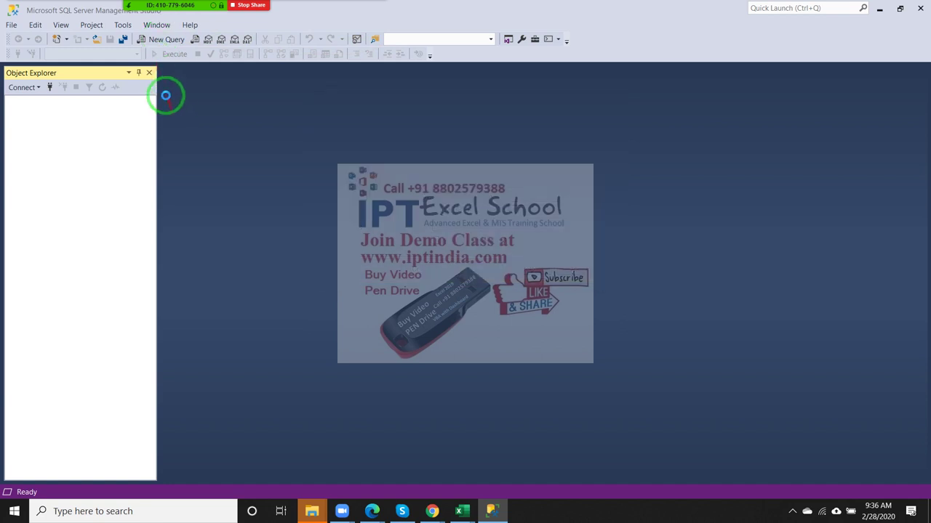
pyautogui.click(154, 40)
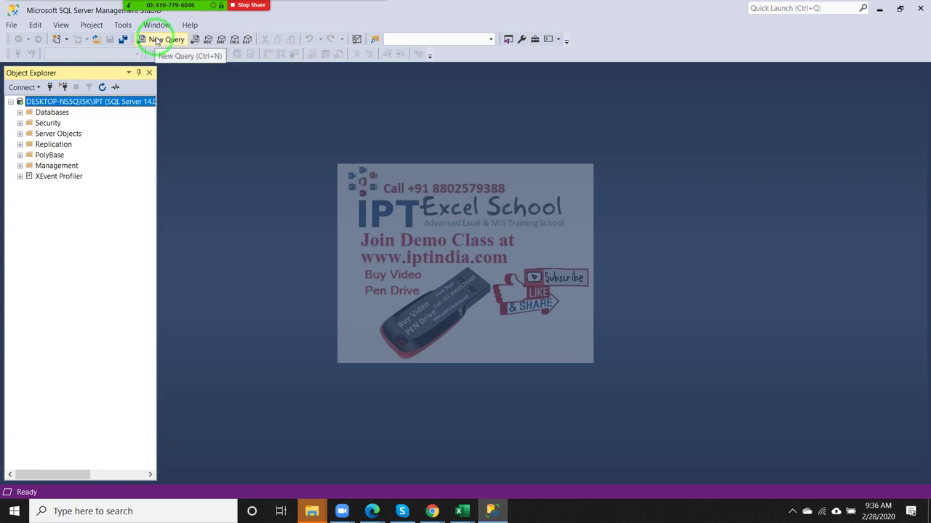
pyautogui.click(156, 41)
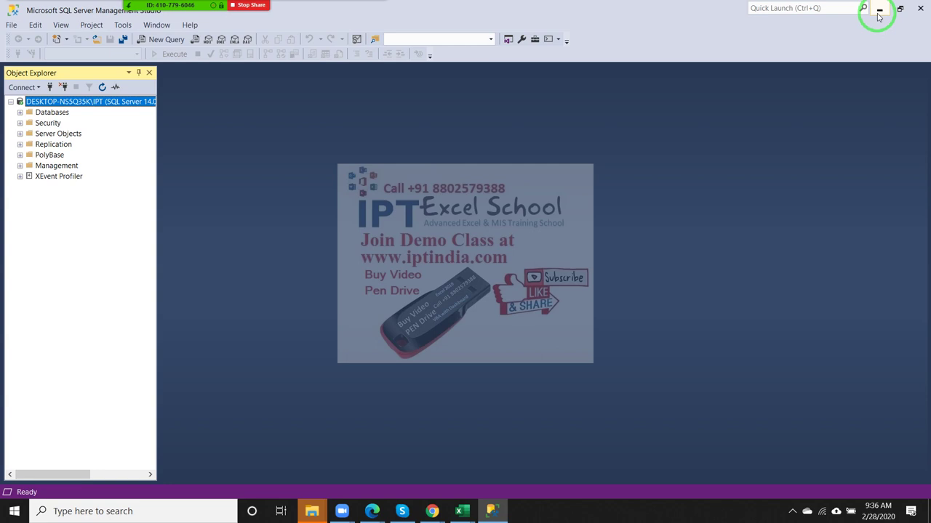
pyautogui.click(879, 13)
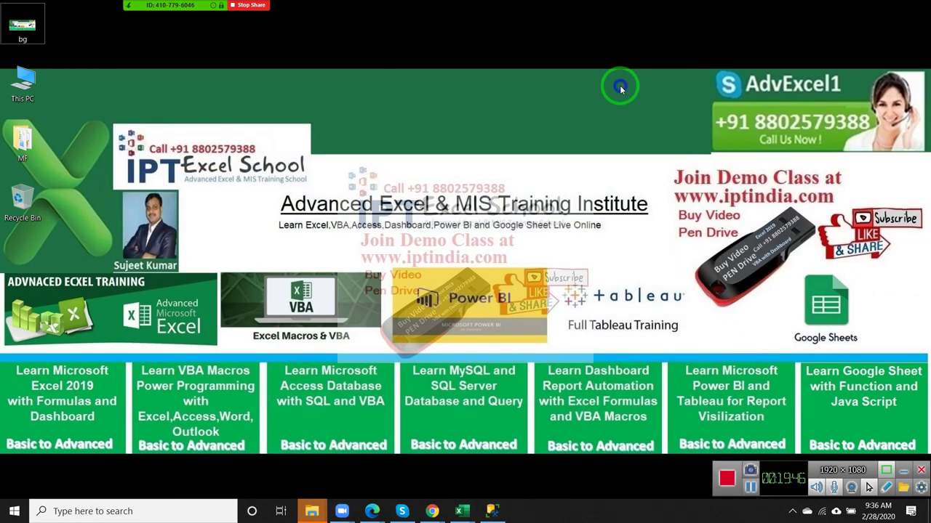
# Refresh the desktop and bring the blank Book1 workbook back to its empty Sheet1
pyautogui.rightClick(607, 79)
pyautogui.click(643, 123)
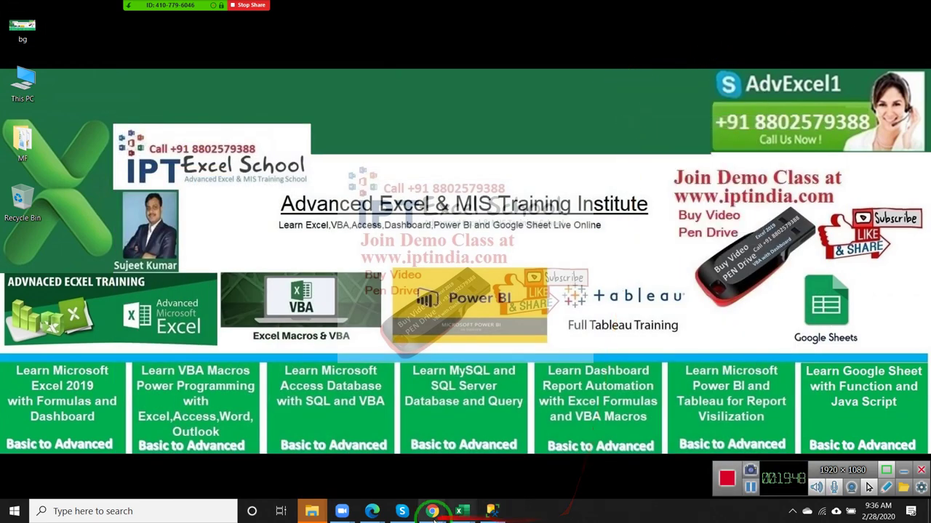
pyautogui.moveTo(461, 511)
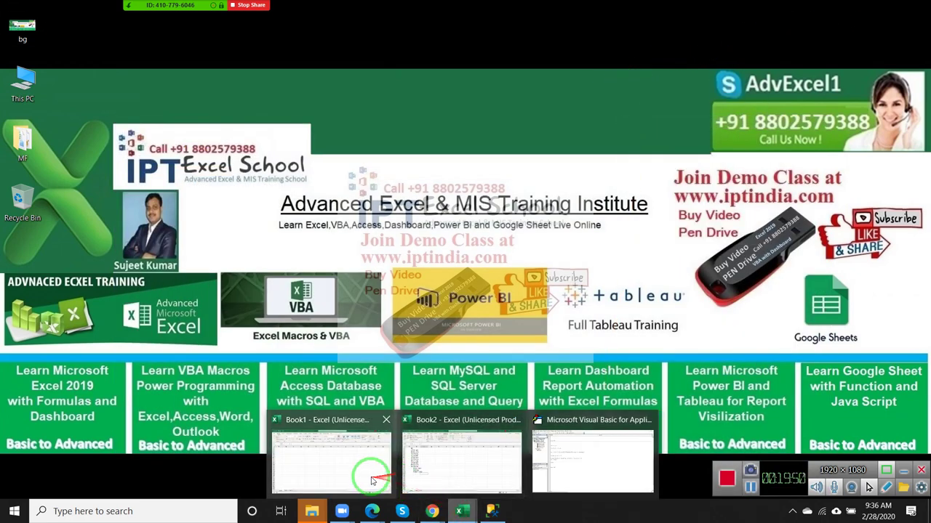
pyautogui.click(412, 488)
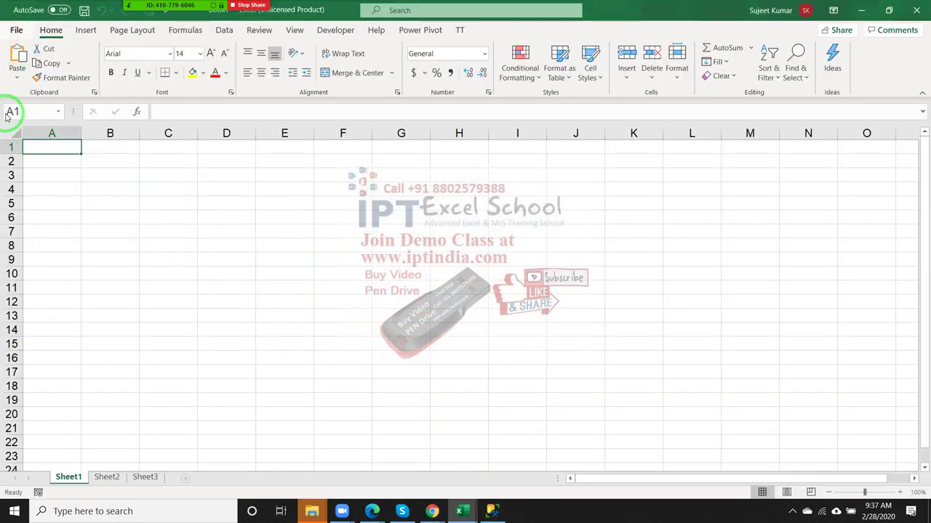
pyautogui.click(17, 30)
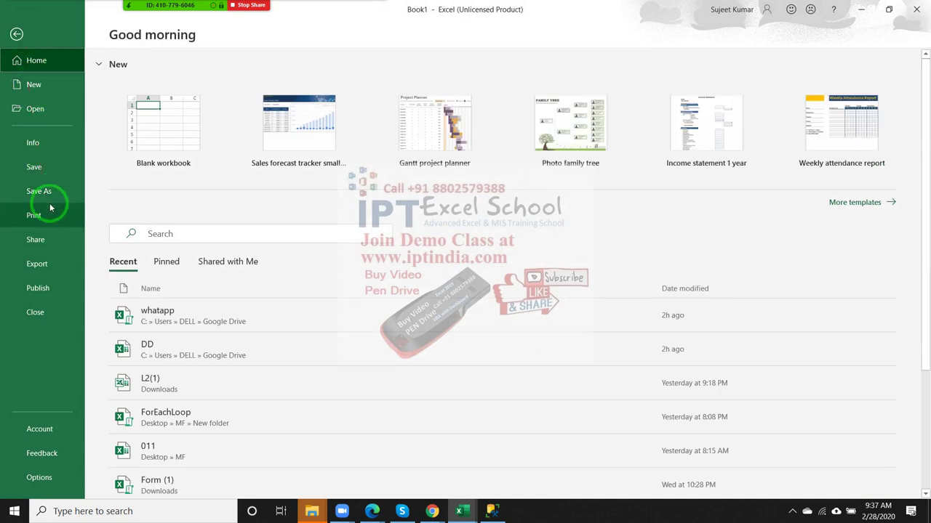
pyautogui.press('Escape')
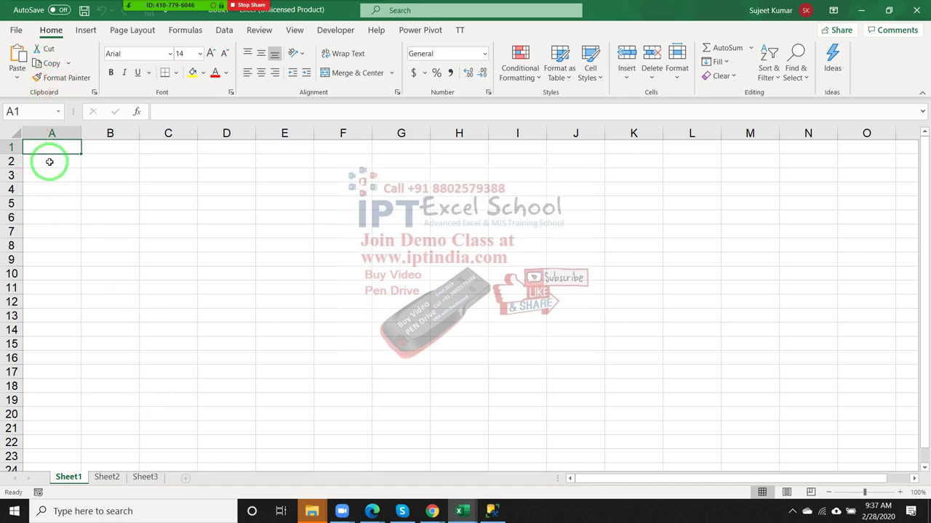
pyautogui.click(223, 35)
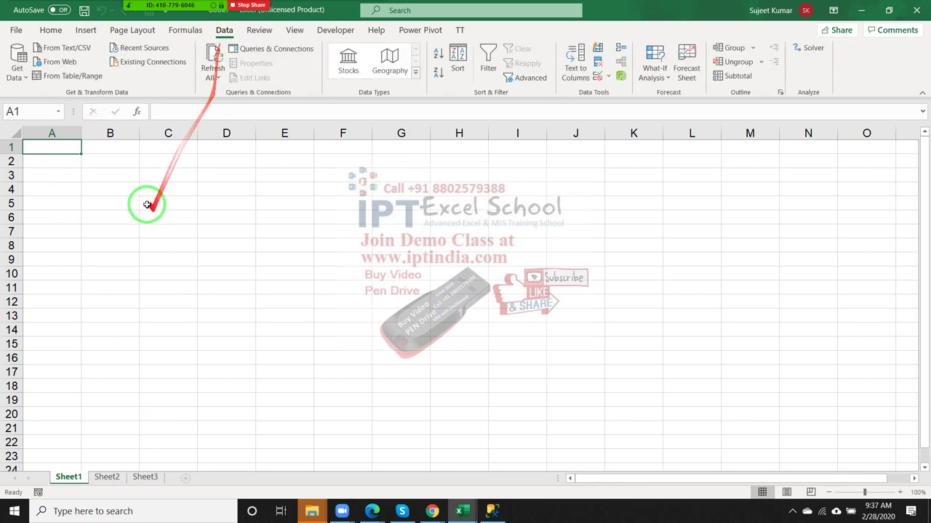
# Choose Get Data > From File > From Workbook, then return to Book1 while Import Data opens
pyautogui.click(15, 76)
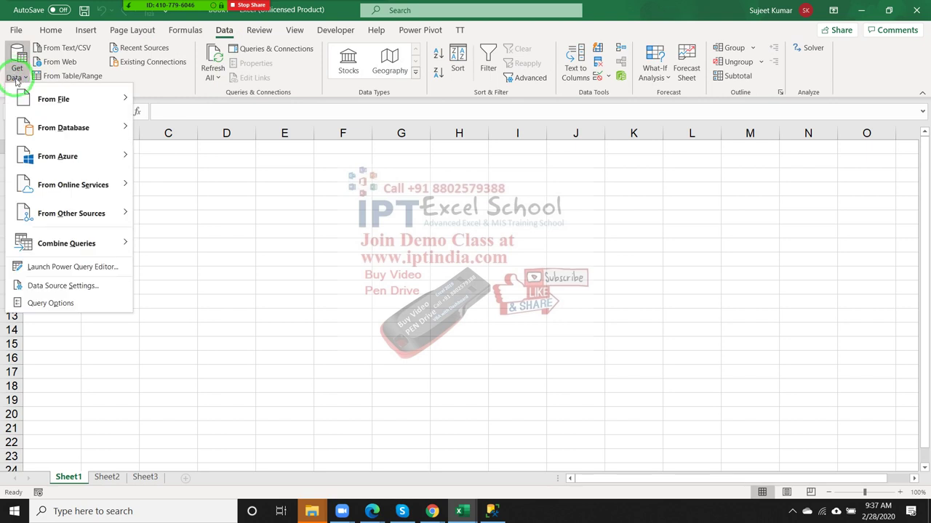
pyautogui.moveTo(46, 99)
pyautogui.click(160, 100)
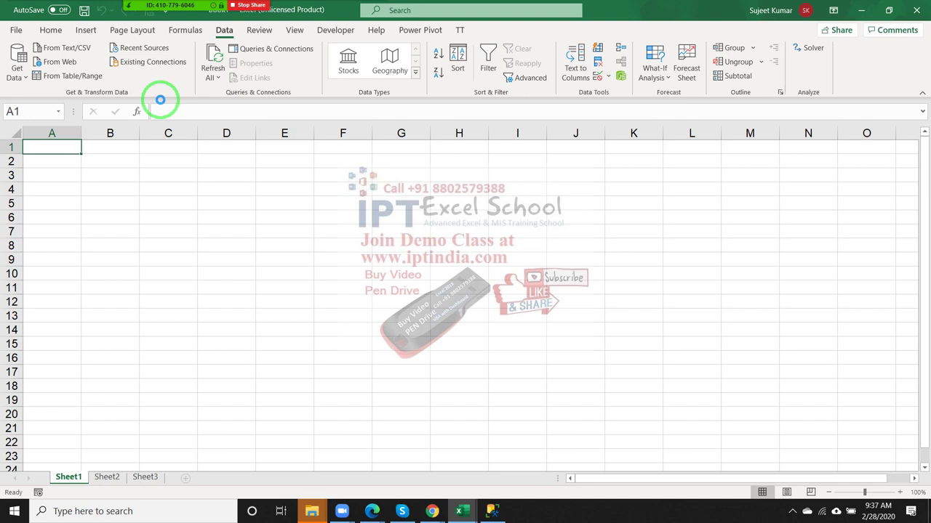
pyautogui.click(314, 515)
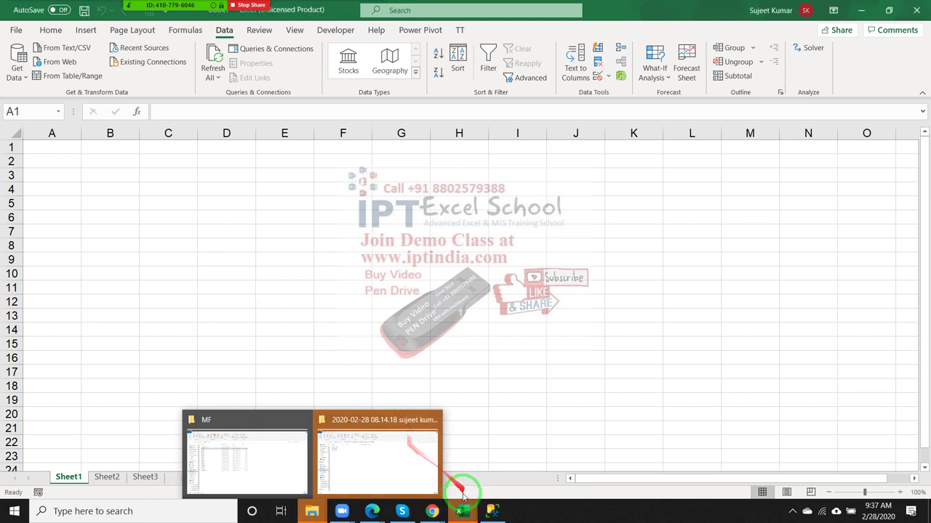
pyautogui.moveTo(460, 505)
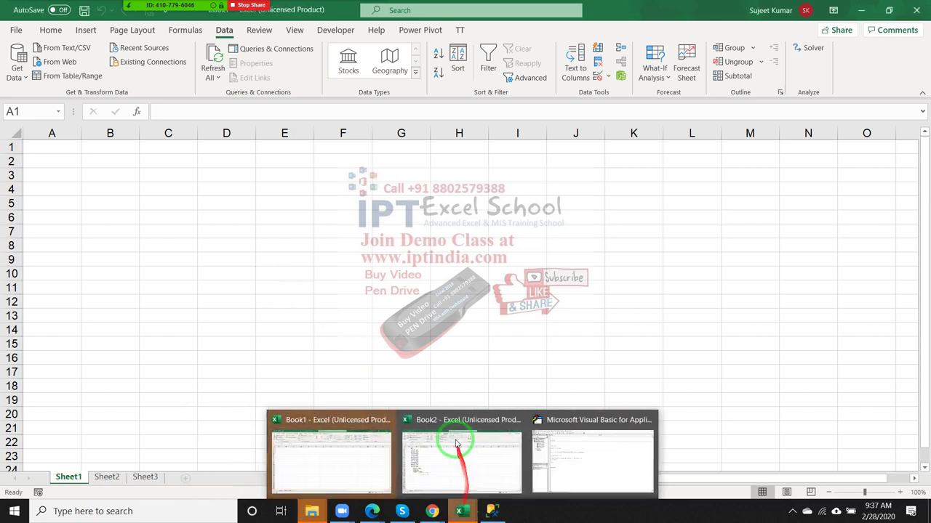
pyautogui.click(355, 456)
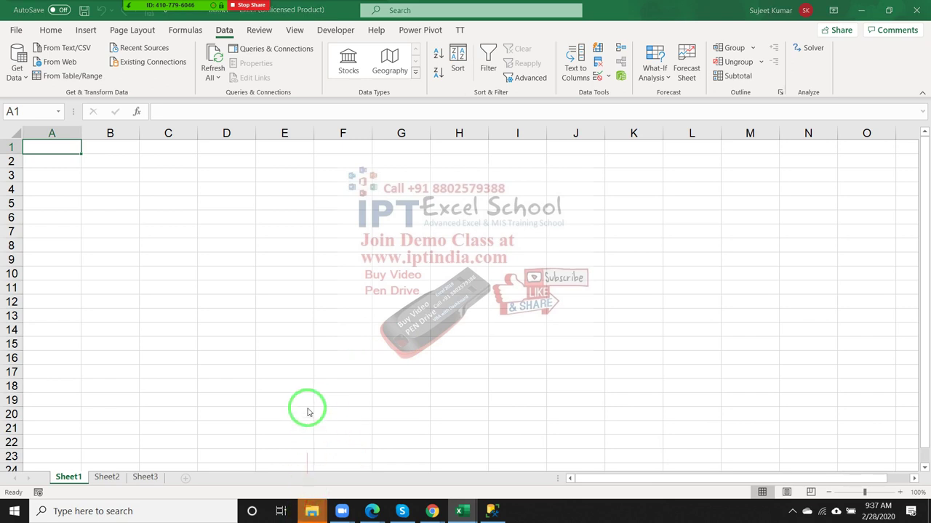
pyautogui.moveTo(442, 510)
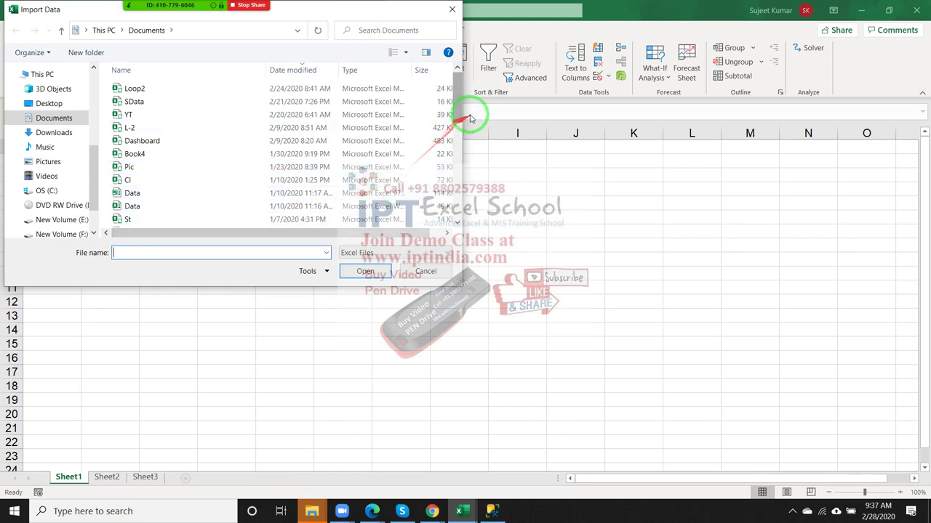
# Browse the Documents folder, select the Data workbook instead of Vlookup, and import it
pyautogui.moveTo(458, 117); pyautogui.dragTo(457, 167)
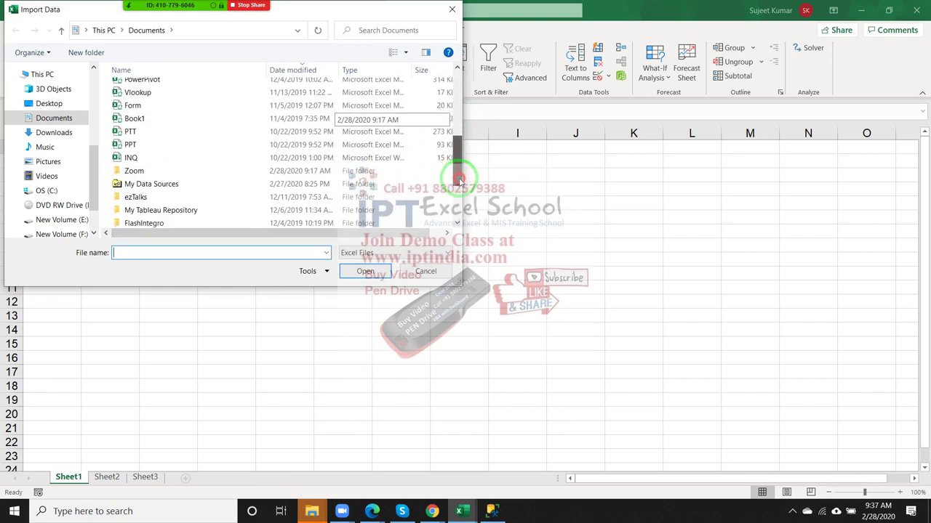
pyautogui.moveTo(457, 168); pyautogui.dragTo(458, 149)
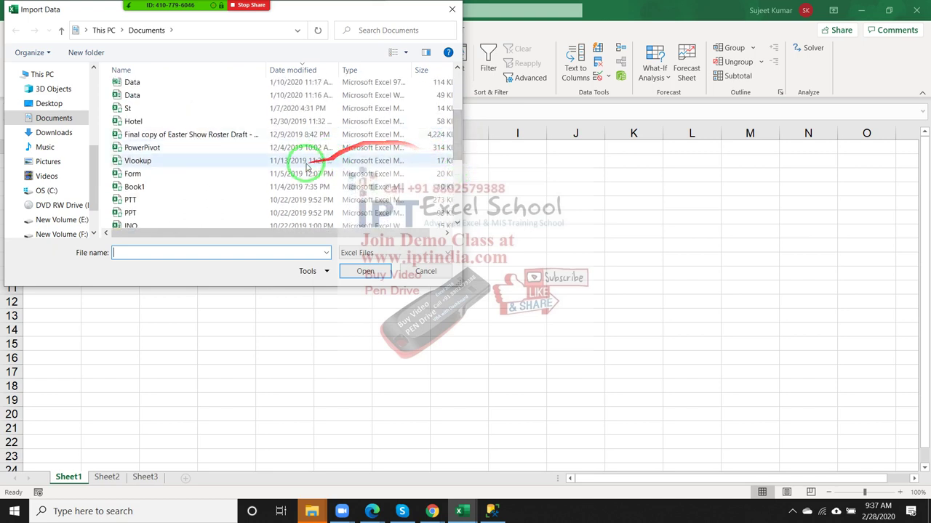
pyautogui.scroll(1, 133, 200)
pyautogui.scroll(2, 134, 200)
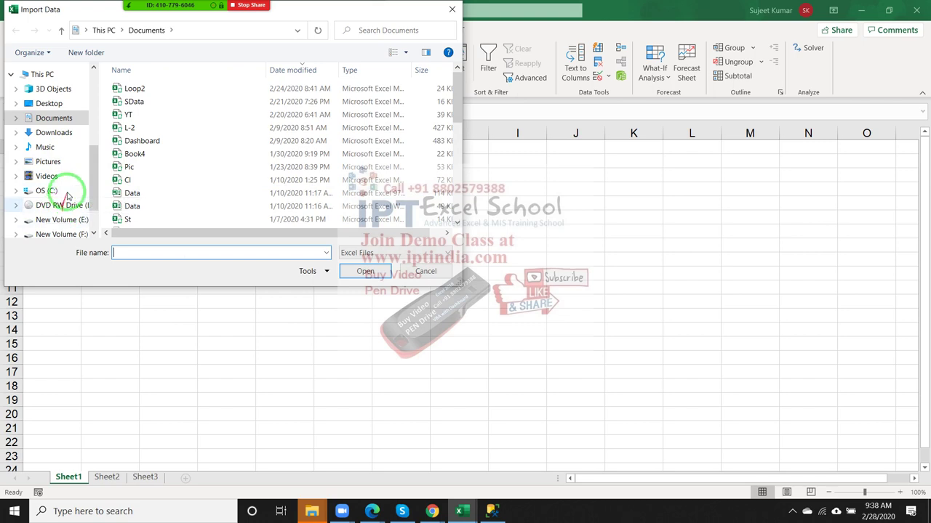
pyautogui.scroll(-1, 142, 160)
pyautogui.scroll(-5, 139, 170)
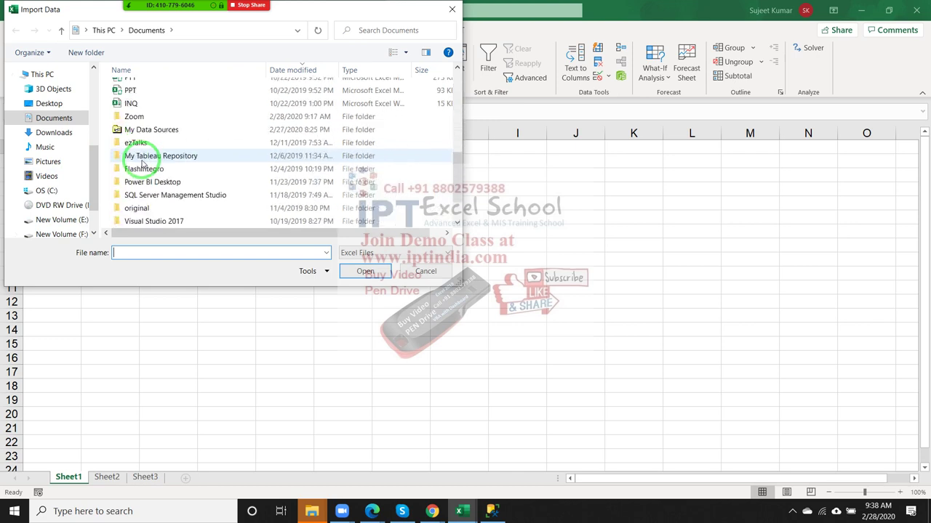
pyautogui.scroll(2, 136, 175)
pyautogui.scroll(1, 138, 175)
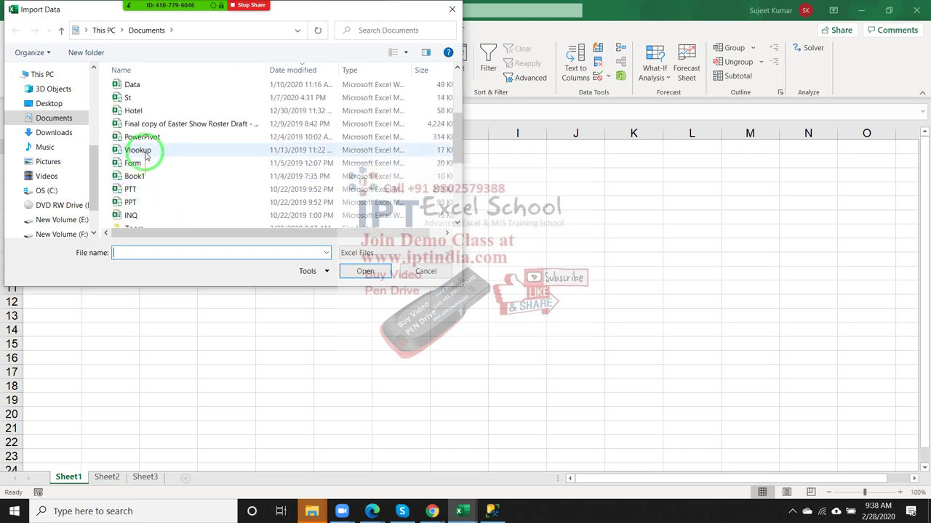
pyautogui.click(145, 152)
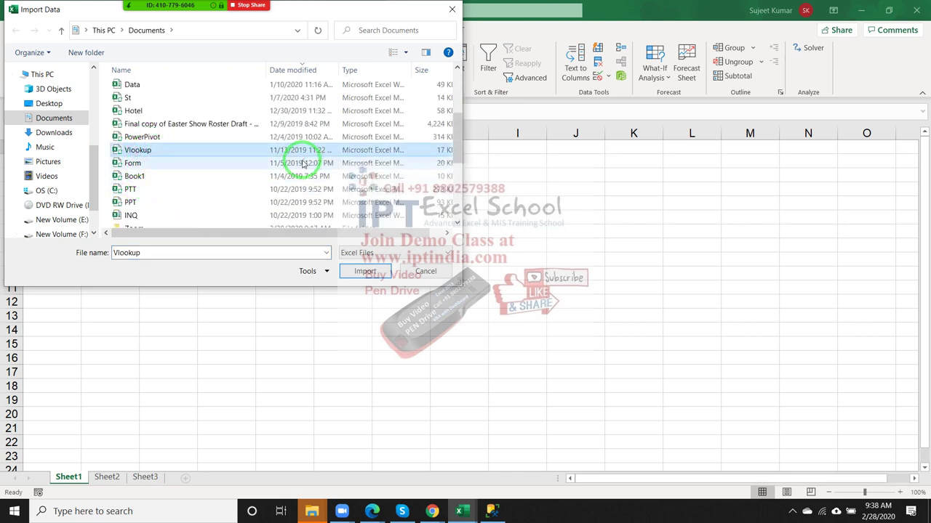
pyautogui.scroll(2, 304, 164)
pyautogui.scroll(1, 303, 163)
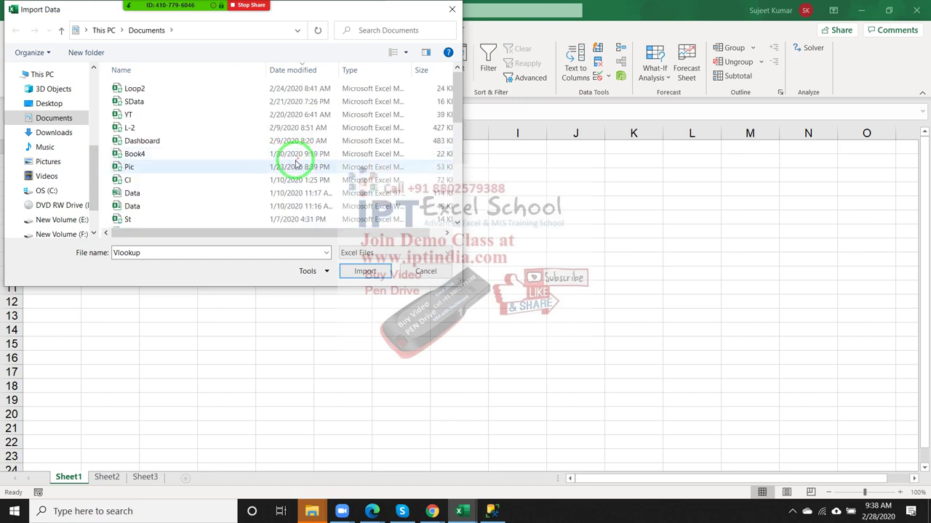
pyautogui.scroll(-1, 297, 164)
pyautogui.scroll(-1, 296, 164)
pyautogui.scroll(-1, 294, 166)
pyautogui.scroll(1, 291, 161)
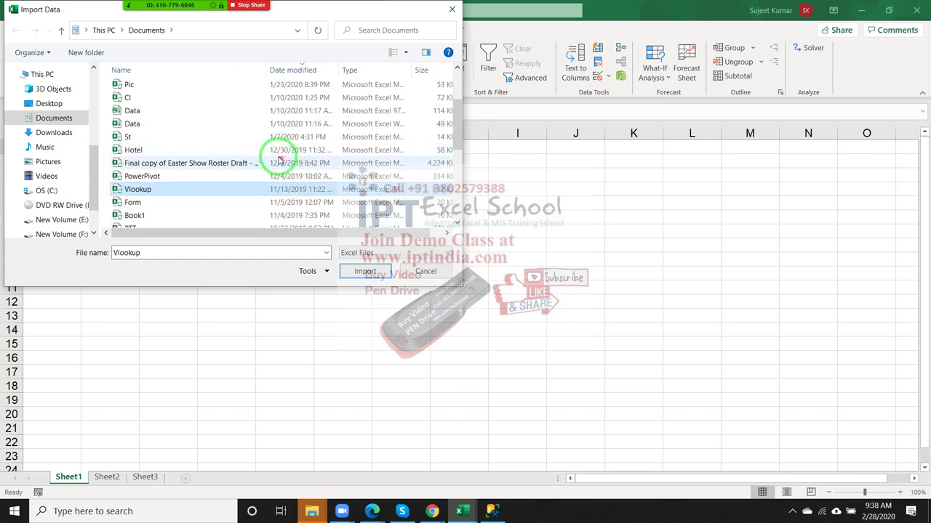
pyautogui.click(269, 115)
pyautogui.click(364, 271)
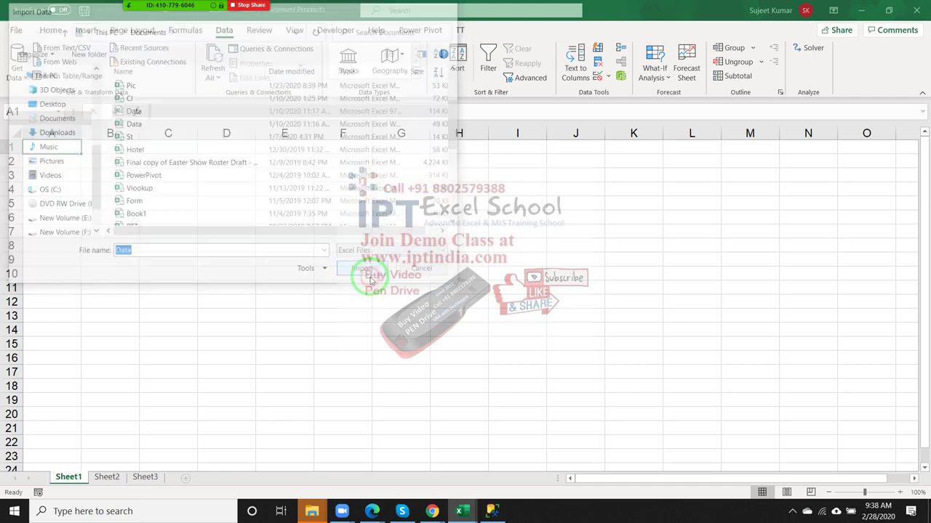
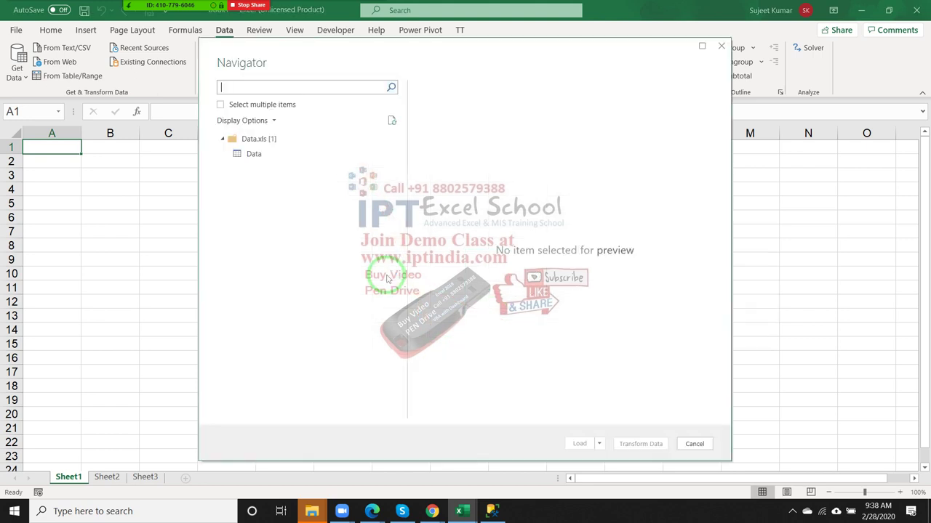
# Preview the Data table from Data.xls in Navigator and load it into the workbook
pyautogui.click(254, 155)
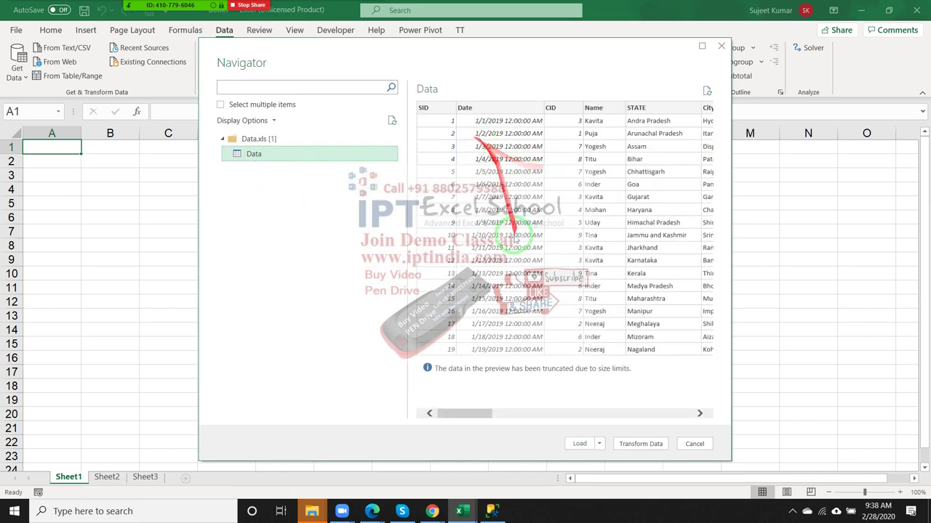
pyautogui.moveTo(480, 414); pyautogui.dragTo(700, 413)
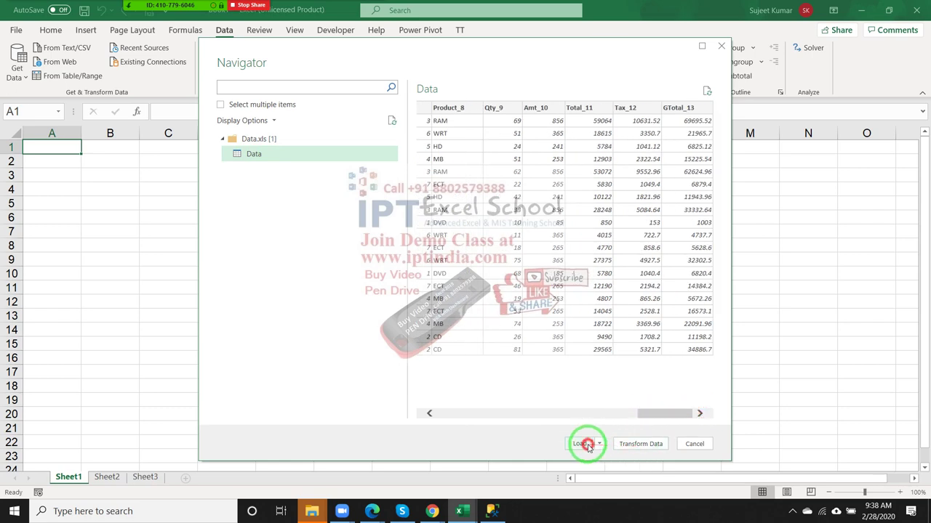
pyautogui.click(582, 444)
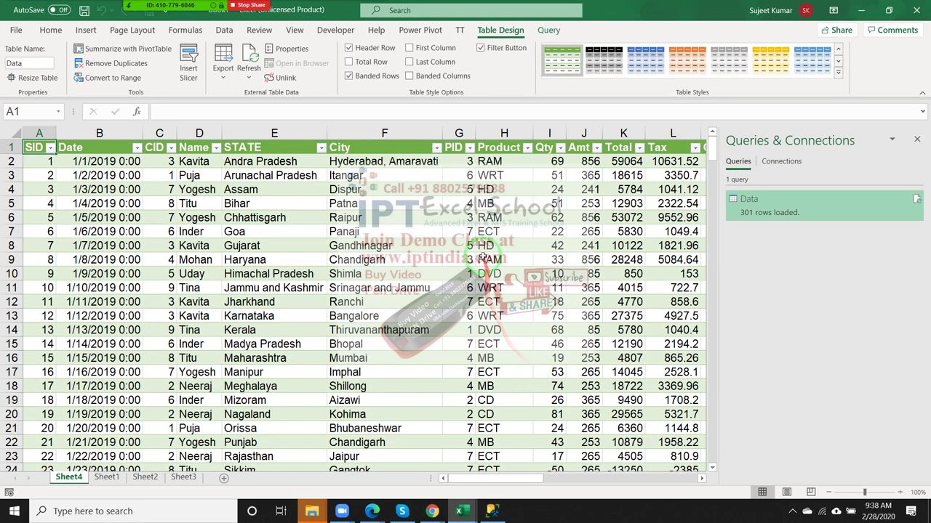
# Inspect the loaded Data table on Sheet4, including Yogesh in D4, then go to Sheet1
pyautogui.click(502, 259)
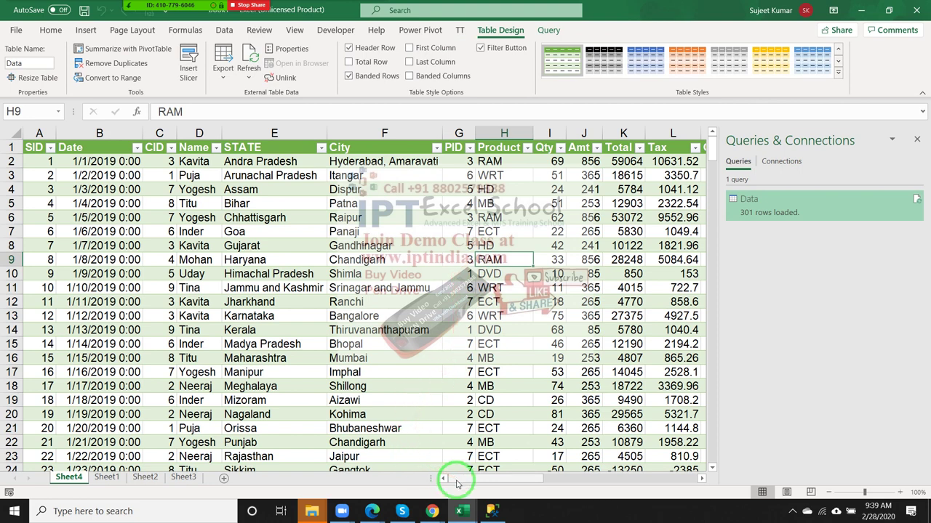
pyautogui.click(186, 148)
pyautogui.click(178, 188)
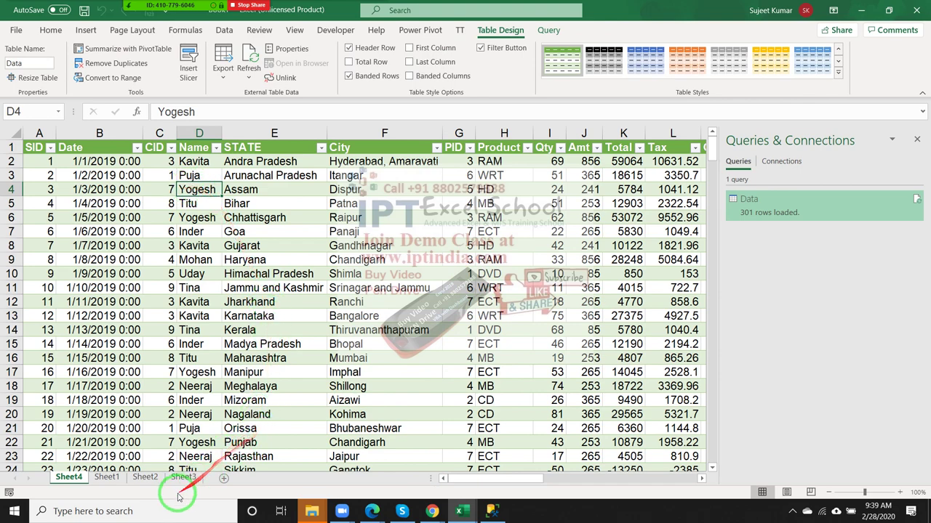
pyautogui.click(109, 478)
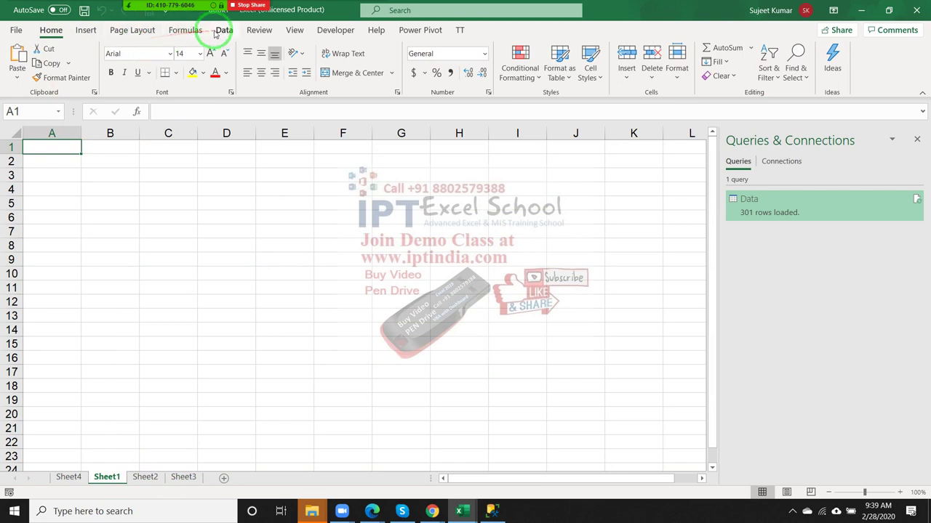
# Start a new query via Get Data > From Other Sources > From Microsoft Query
pyautogui.click(224, 29)
pyautogui.click(14, 76)
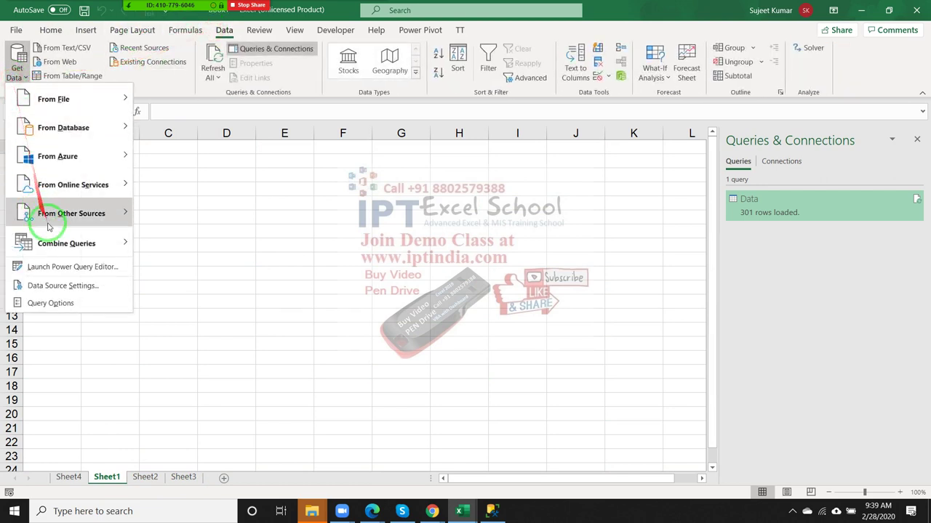
pyautogui.moveTo(45, 214)
pyautogui.moveTo(58, 242)
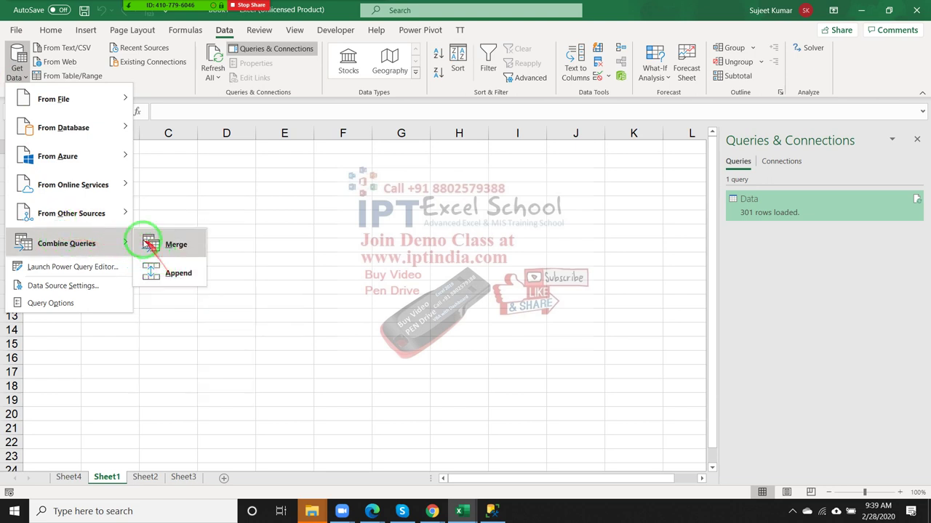
pyautogui.moveTo(101, 218)
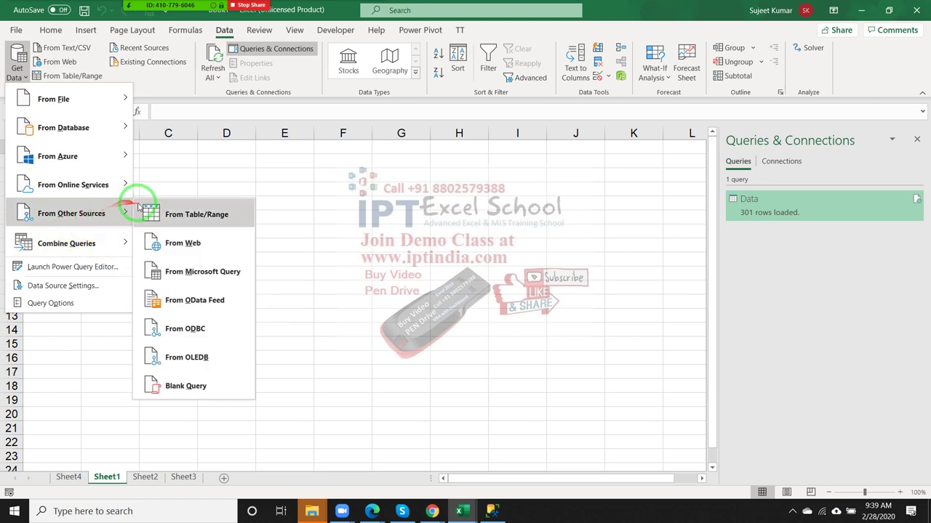
pyautogui.click(207, 277)
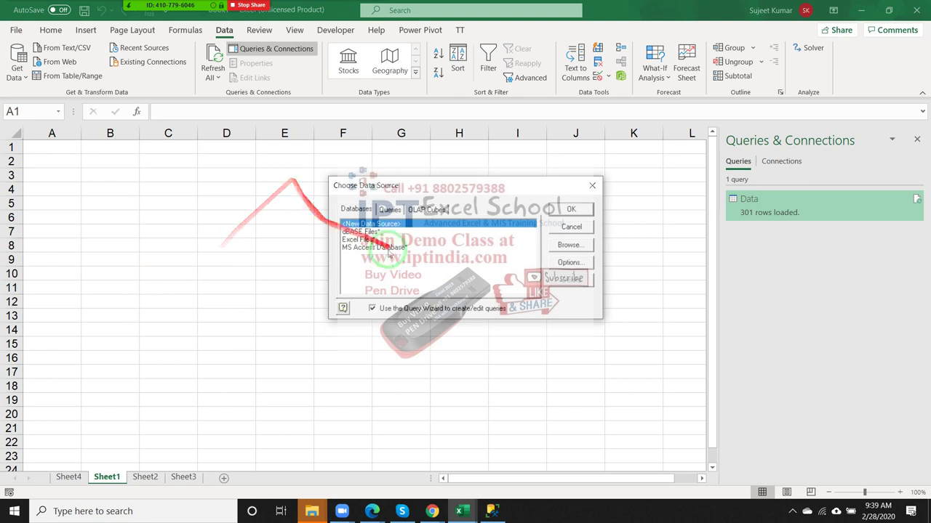
# Choose Excel Files as the data source with Data.xlsx as the workbook
pyautogui.click(368, 248)
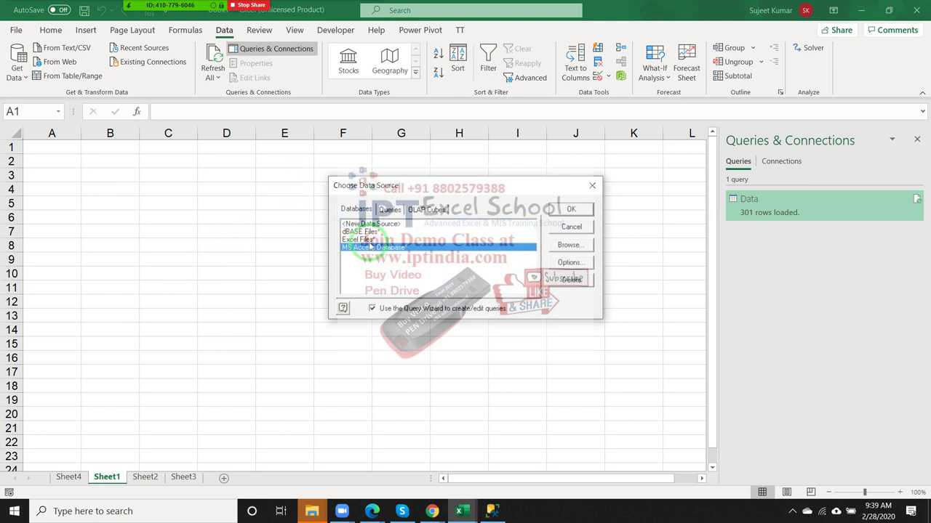
pyautogui.click(364, 240)
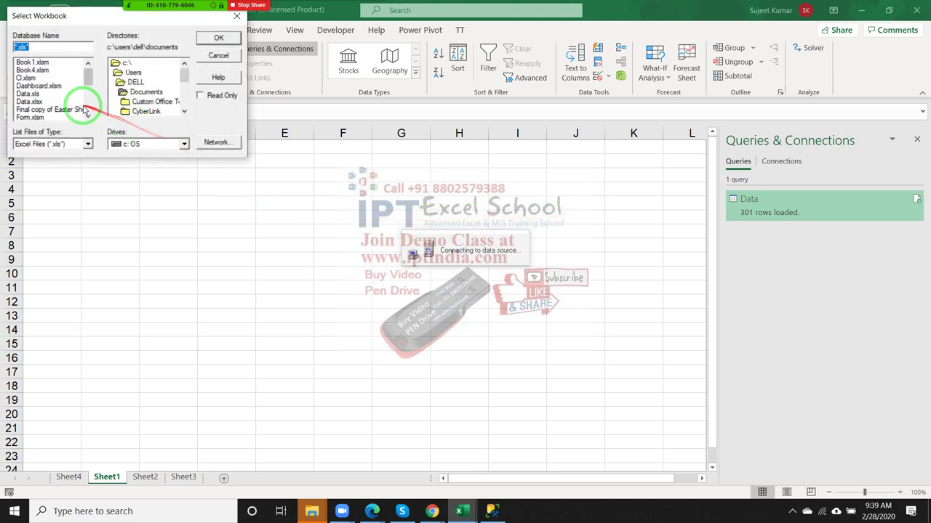
pyautogui.click(27, 93)
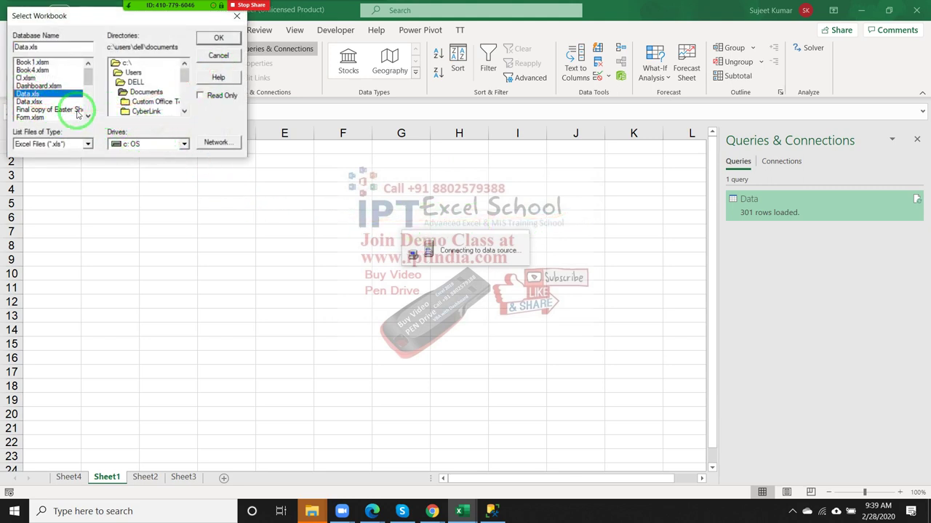
pyautogui.click(46, 103)
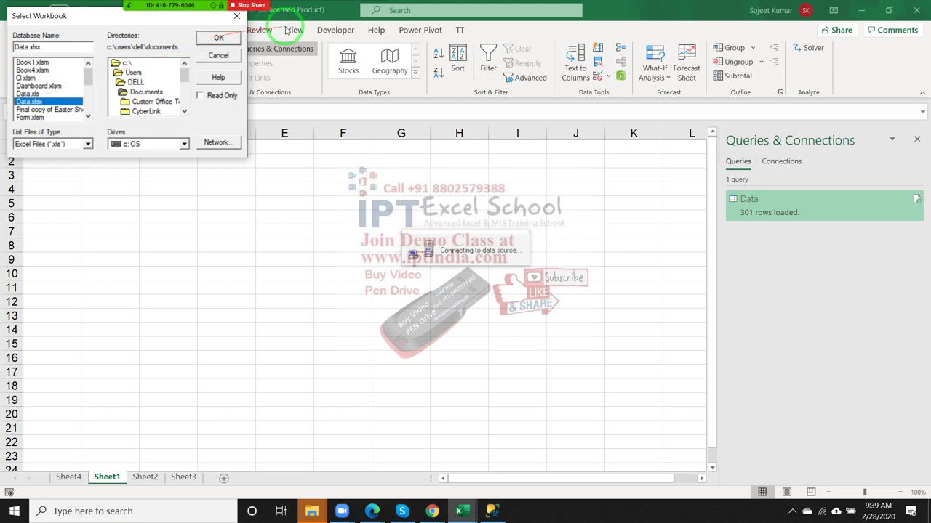
pyautogui.click(220, 39)
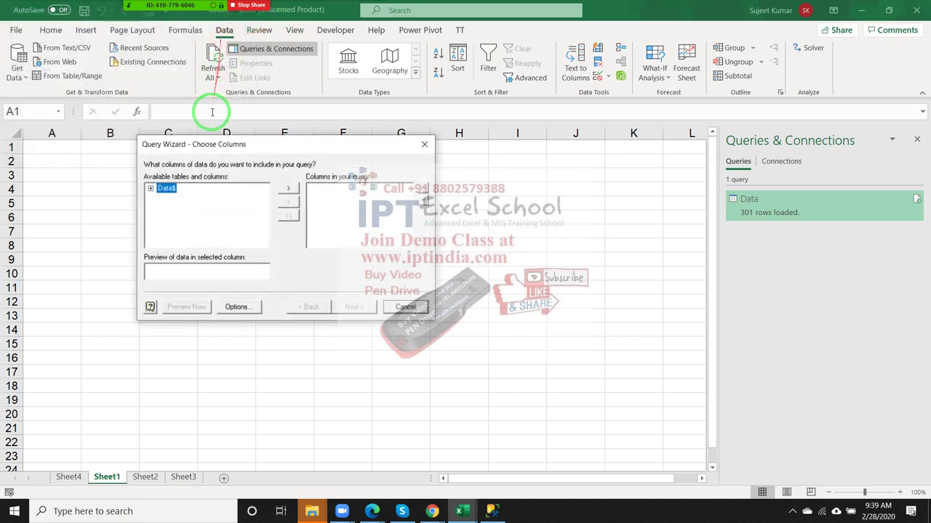
# Include all Data$ columns, filter Name equals Puja, skip sorting and finish the wizard
pyautogui.click(287, 188)
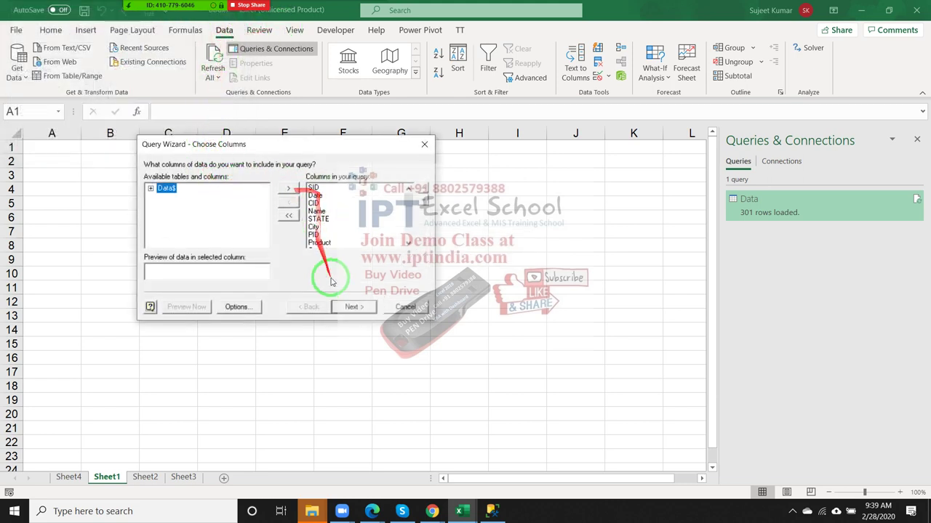
pyautogui.click(362, 311)
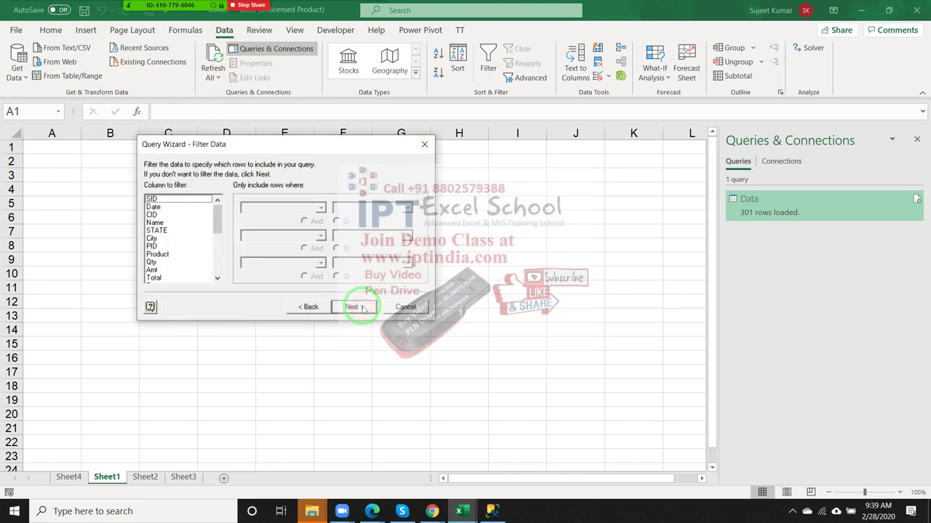
pyautogui.click(156, 222)
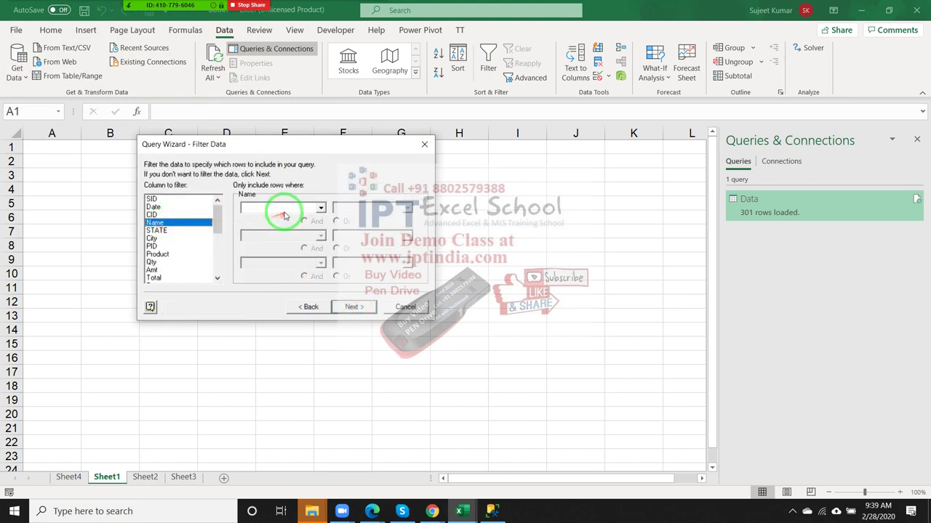
pyautogui.click(284, 213)
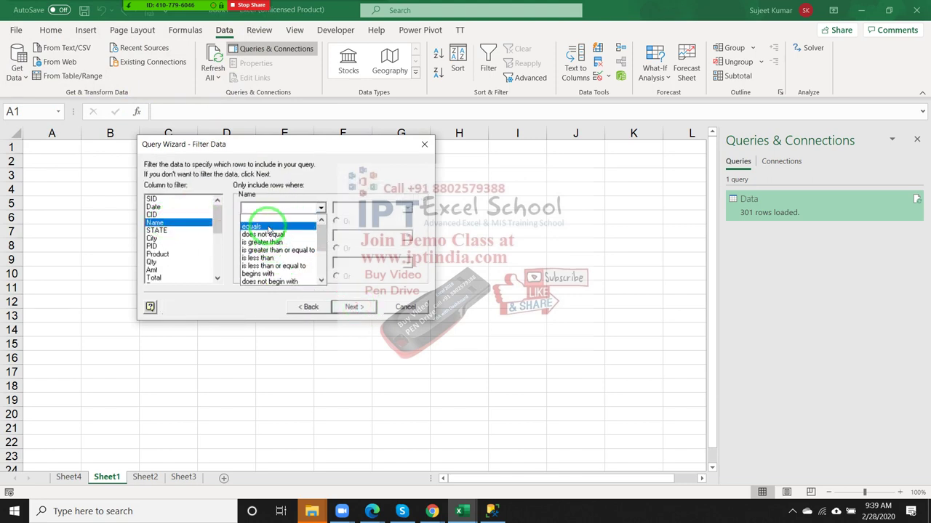
pyautogui.click(268, 227)
pyautogui.click(407, 208)
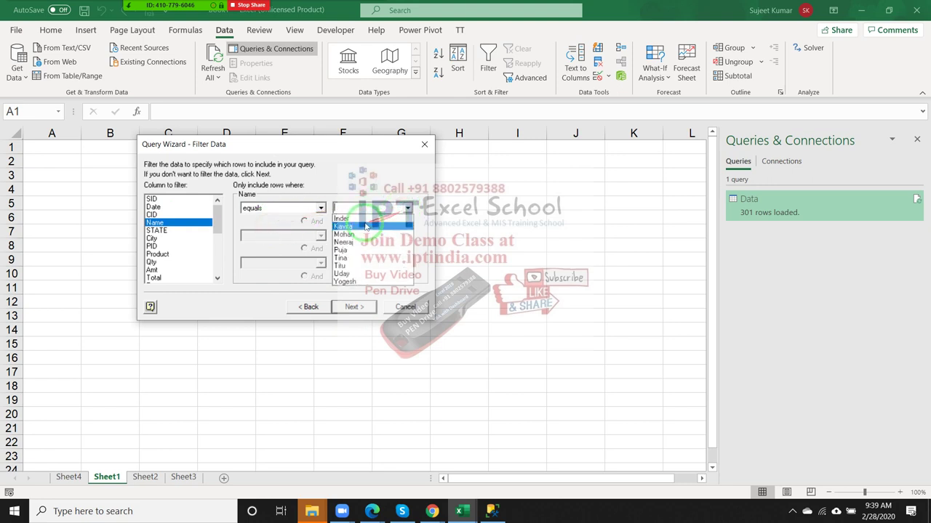
pyautogui.click(366, 250)
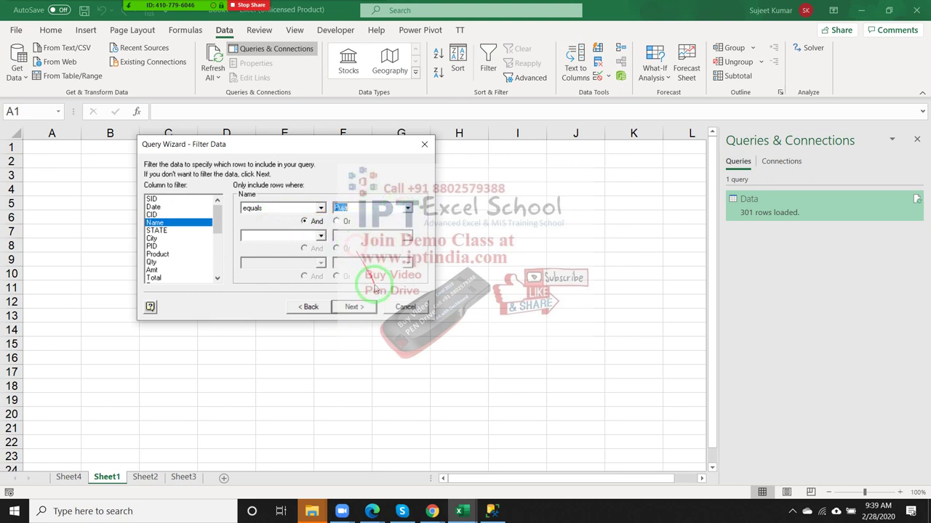
pyautogui.click(369, 306)
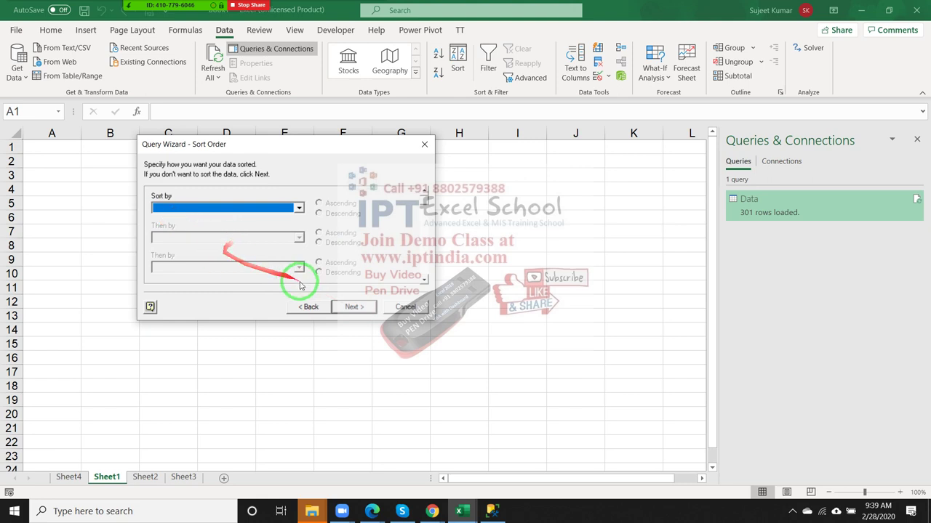
pyautogui.click(360, 308)
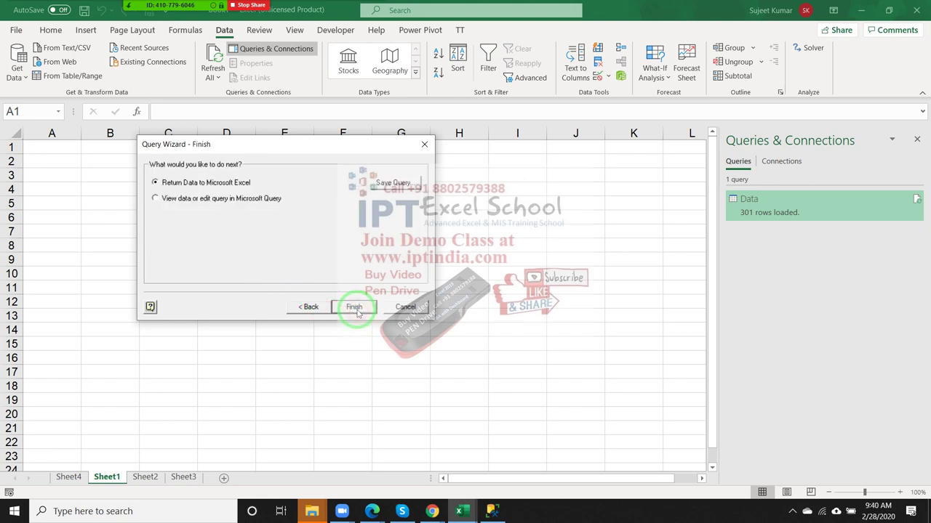
pyautogui.click(354, 307)
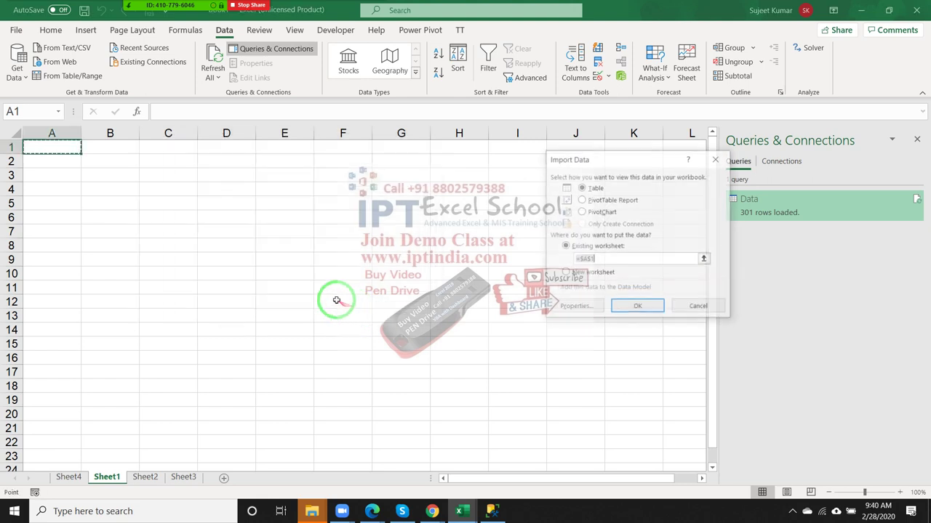
# Import the Puja-only query results as a table at A1 of Sheet1
pyautogui.click(638, 308)
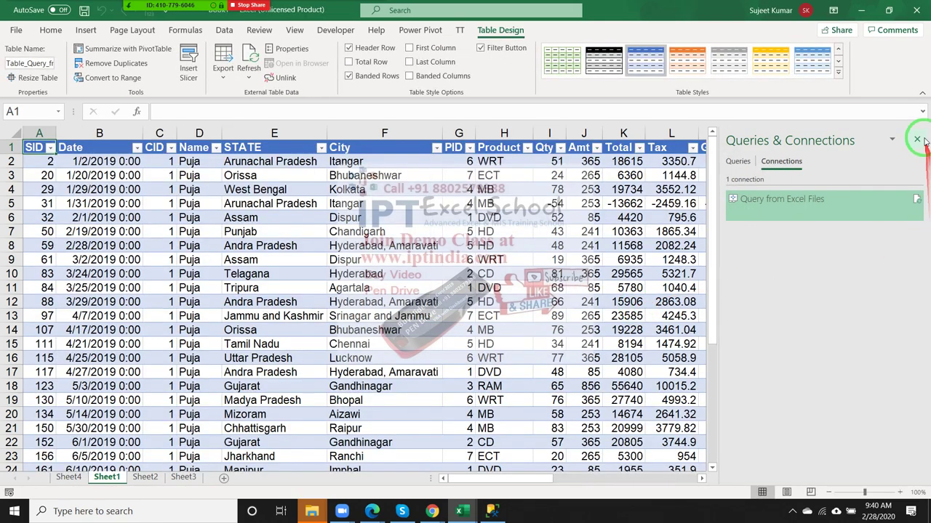
pyautogui.click(920, 138)
pyautogui.click(658, 204)
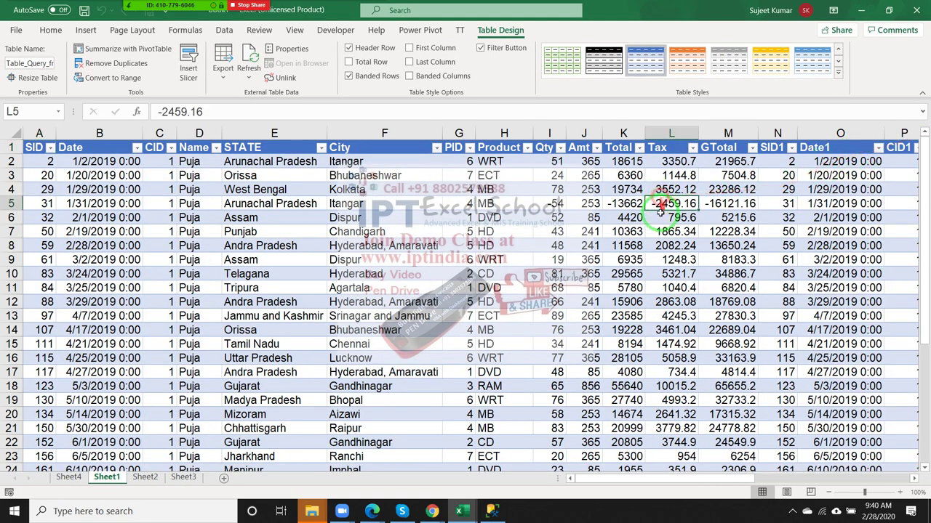
pyautogui.press('Right')
pyautogui.press('Right')
pyautogui.press('Right')
pyautogui.press('Right')
pyautogui.press('Right')
pyautogui.press('Right')
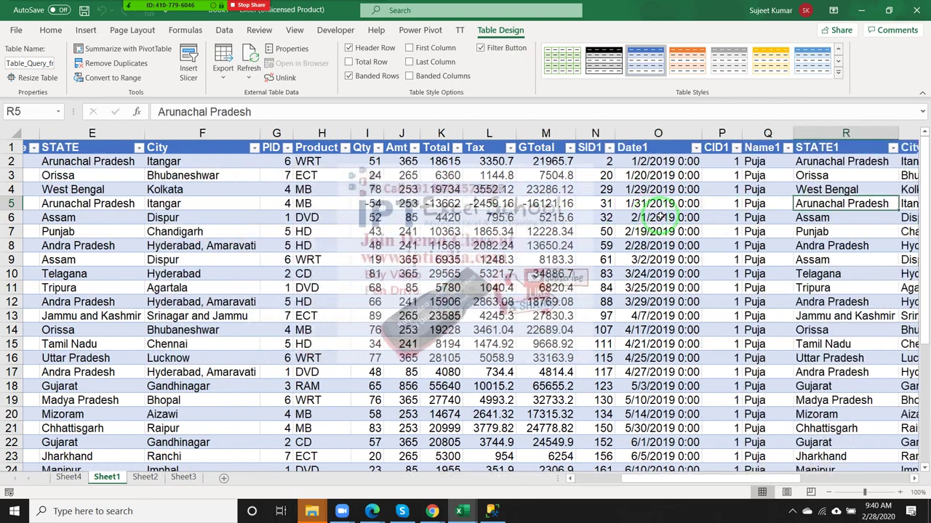
pyautogui.press('Right')
pyautogui.press('Right')
pyautogui.press('Right')
pyautogui.press('Right')
pyautogui.press('Right')
pyautogui.press('Right')
pyautogui.press('Right')
pyautogui.press('Right')
pyautogui.press('Right')
pyautogui.press('Right')
# Enter a new name in cell AB1
pyautogui.press('Up')
pyautogui.press('Up')
pyautogui.press('Up')
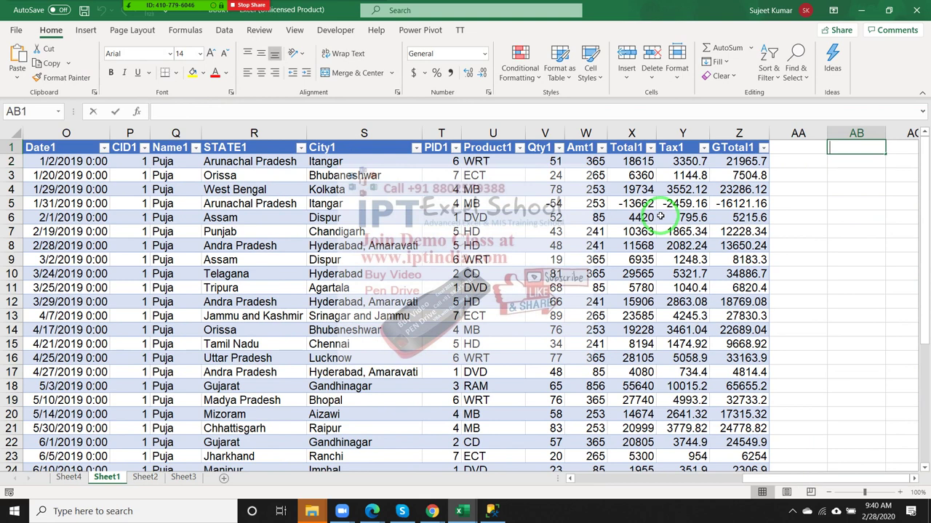
pyautogui.press('Escape')
pyautogui.press('F2')
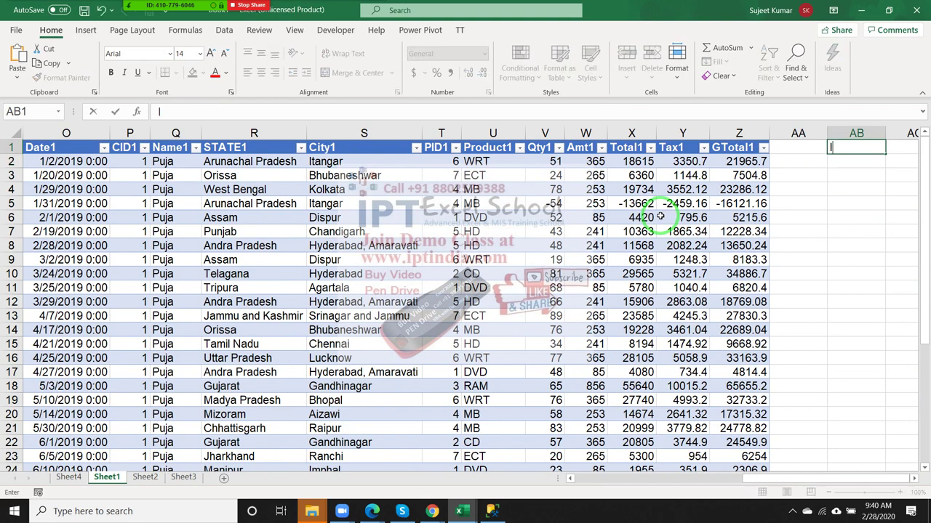
pyautogui.write('Inder')
pyautogui.press('Return')
pyautogui.press('Up')
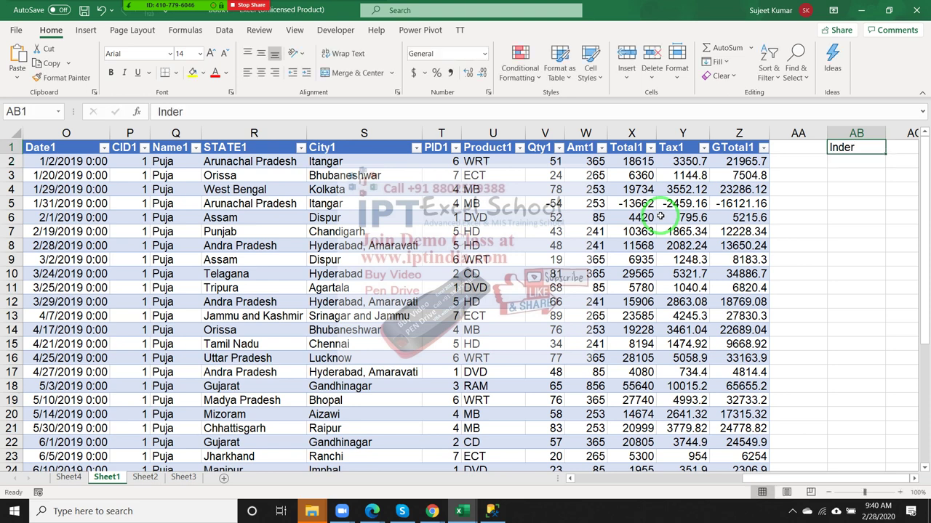
# Open the Data query from the Queries list in Queries & Connections
pyautogui.click(426, 367)
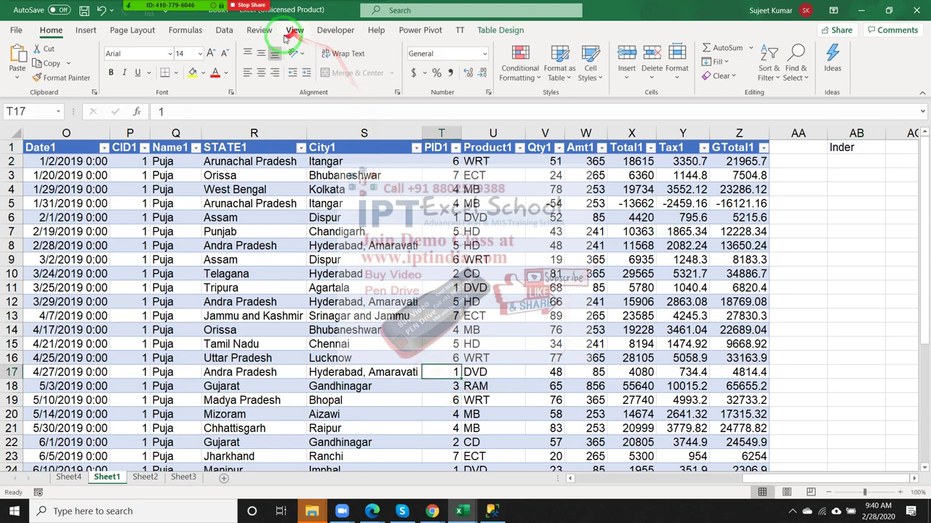
pyautogui.click(237, 32)
pyautogui.click(254, 51)
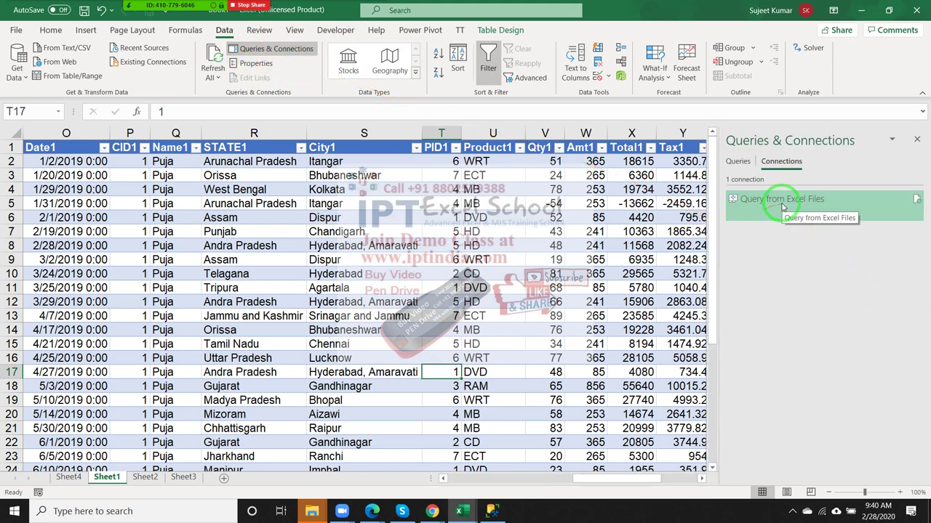
pyautogui.click(735, 162)
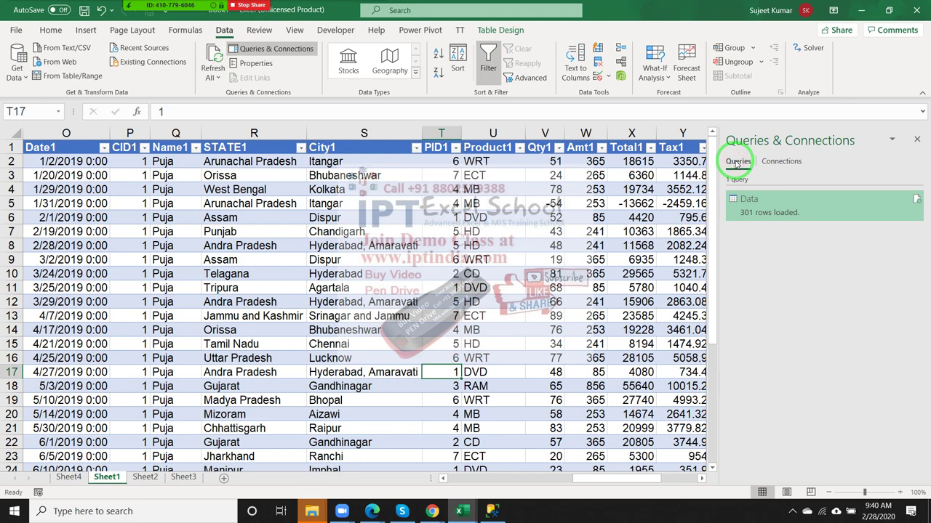
pyautogui.click(794, 205)
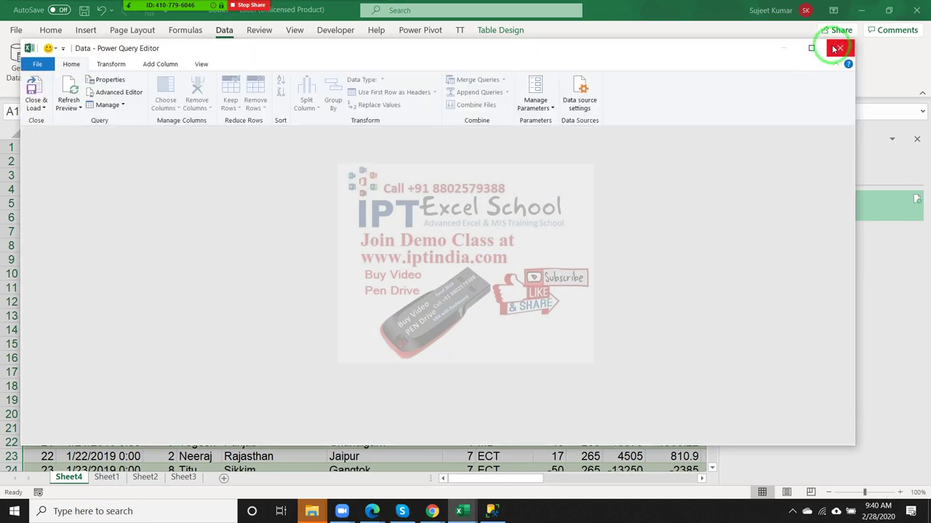
# Close Power Query and open the Definition of the Excel-files connection's properties
pyautogui.click(841, 47)
pyautogui.click(789, 163)
pyautogui.doubleClick(787, 201)
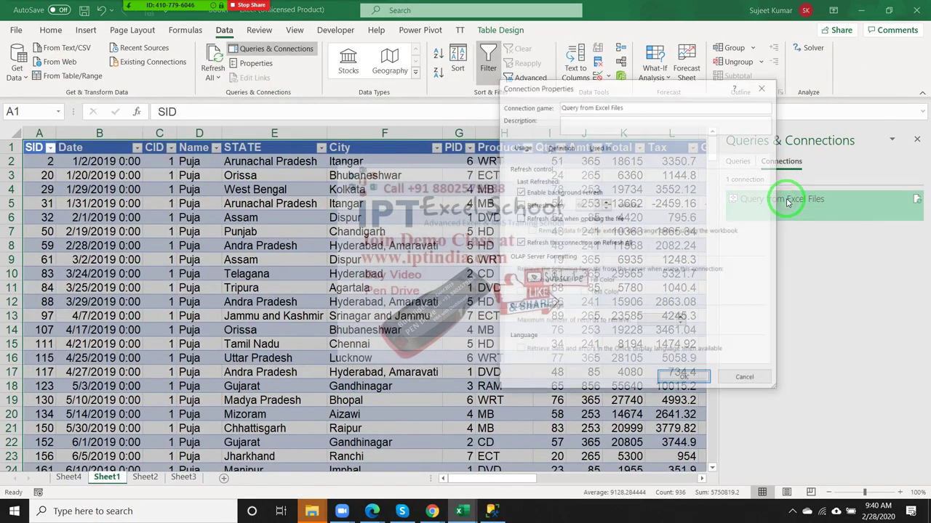
pyautogui.click(554, 154)
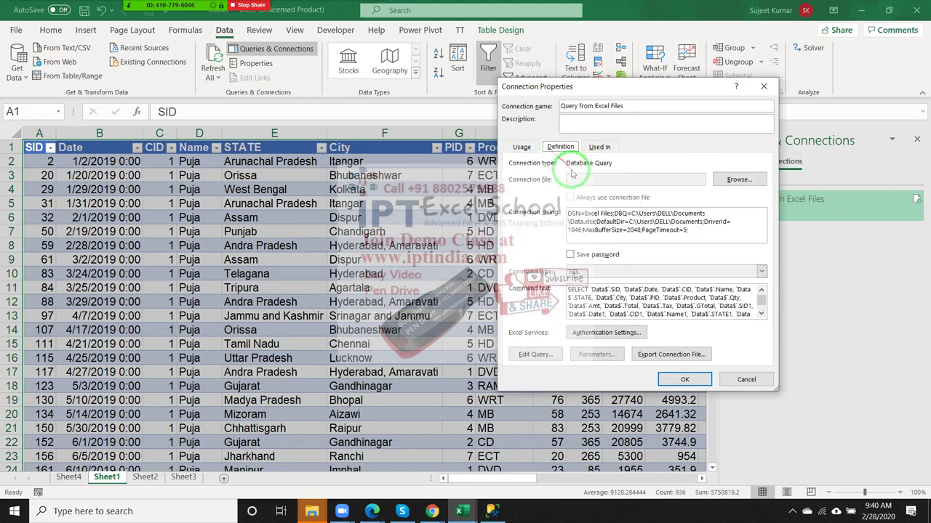
# Replace the name in the SQL WHERE clause with a ? parameter and apply it
pyautogui.click(570, 291)
pyautogui.moveTo(570, 291); pyautogui.dragTo(743, 322)
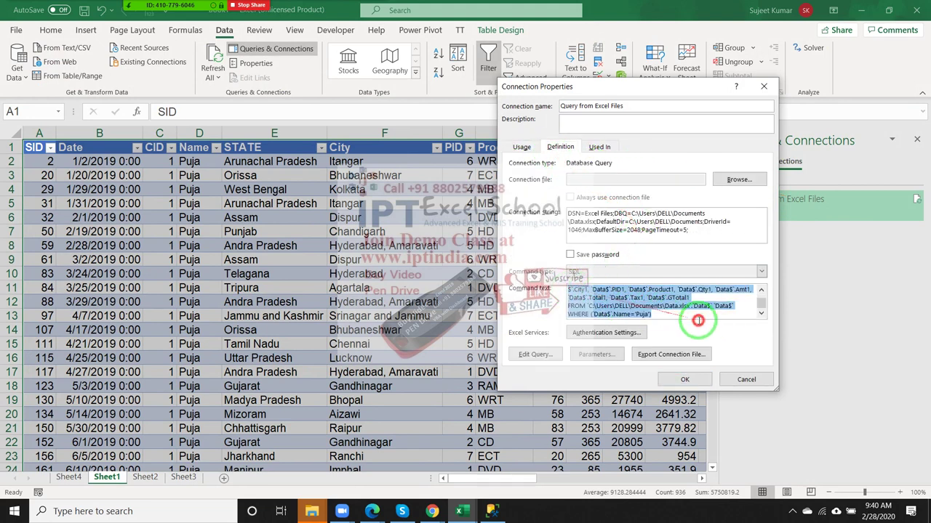
pyautogui.click(687, 316)
pyautogui.write('?')
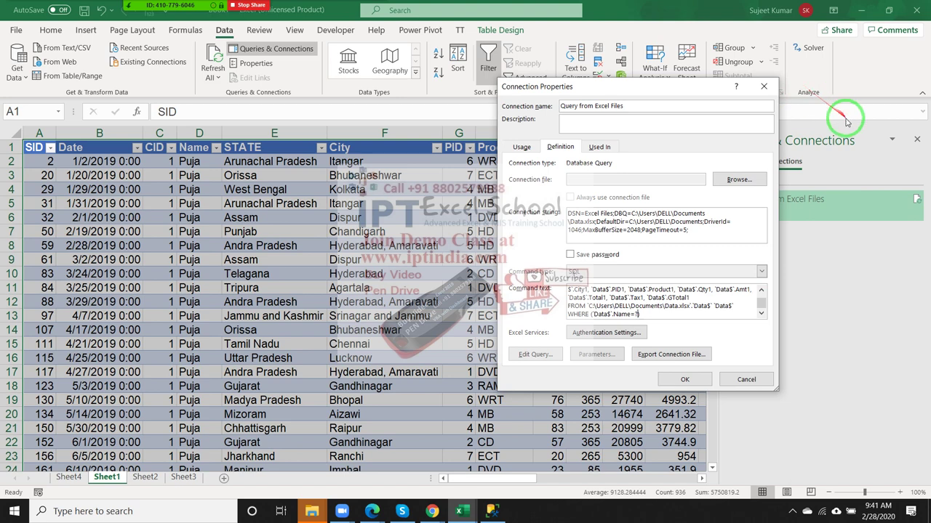
pyautogui.click(694, 387)
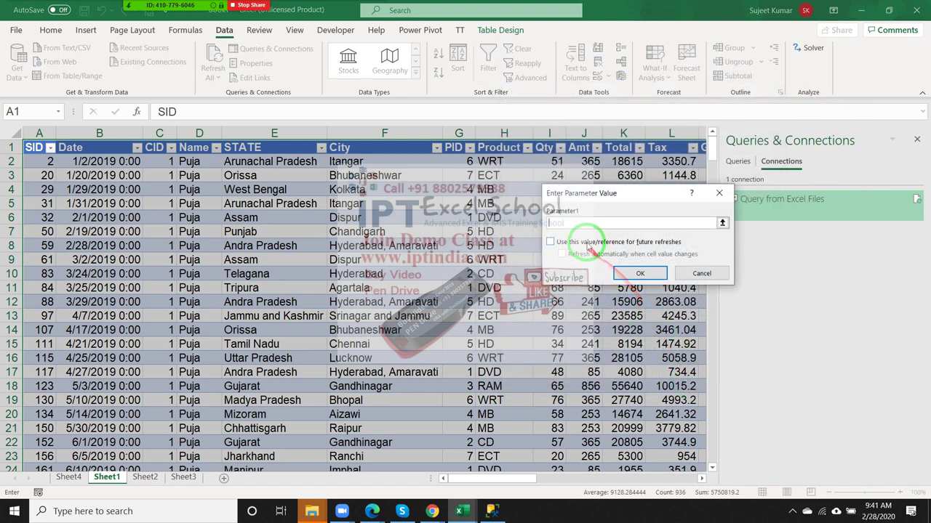
# Link the parameter to cell AB1 with auto-refresh, then check the now-empty table
pyautogui.click(578, 242)
pyautogui.click(580, 222)
pyautogui.write('AB1')
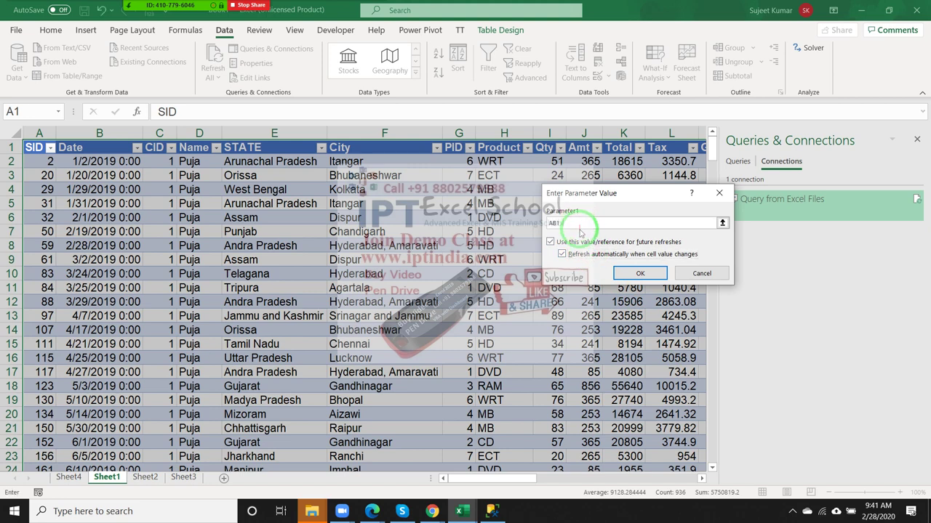
pyautogui.click(642, 273)
pyautogui.click(632, 274)
pyautogui.moveTo(634, 190); pyautogui.dragTo(657, 191)
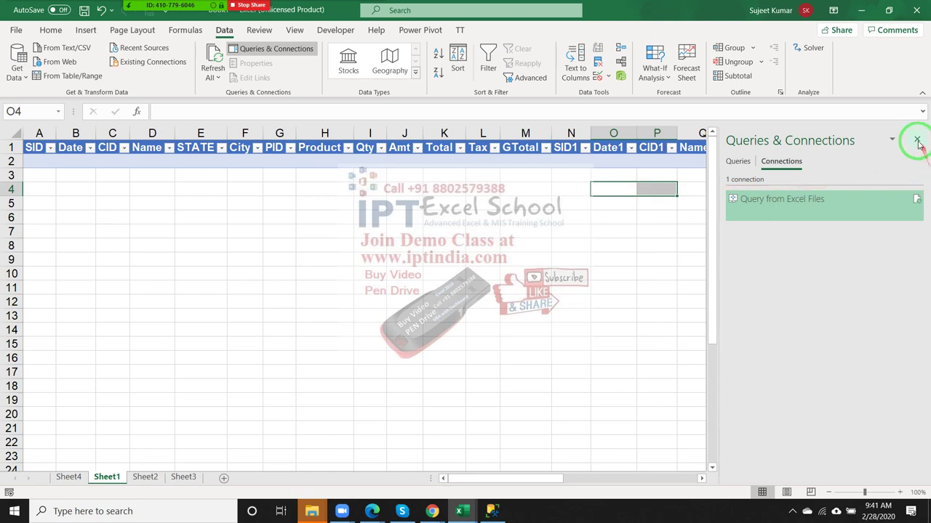
pyautogui.click(916, 139)
pyautogui.click(817, 165)
pyautogui.press('Right')
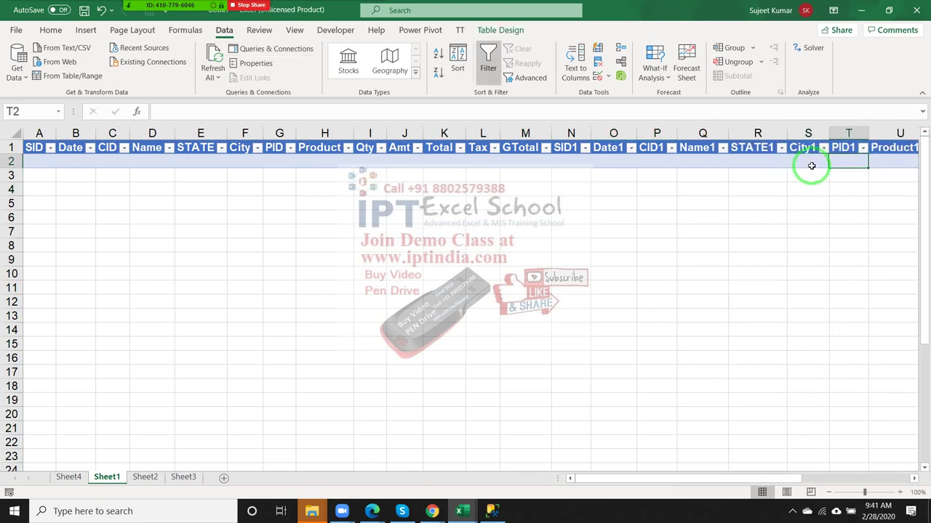
# Enter a new name starting with P in cell AB1
pyautogui.press('Right')
pyautogui.press('Right')
pyautogui.press('Right')
pyautogui.press('Right')
pyautogui.press('Right')
pyautogui.press('Right')
pyautogui.press('Right')
pyautogui.press('Right')
pyautogui.press('Right')
pyautogui.press('Left')
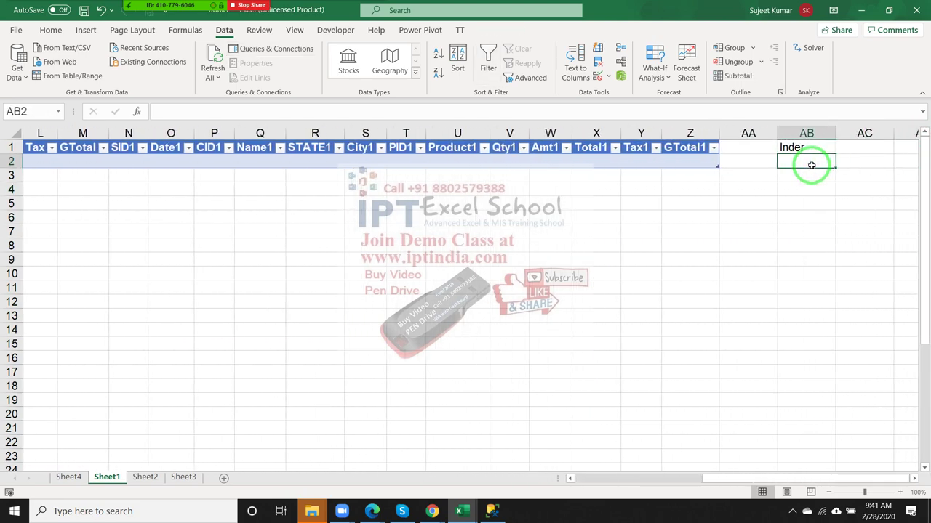
pyautogui.press('Up')
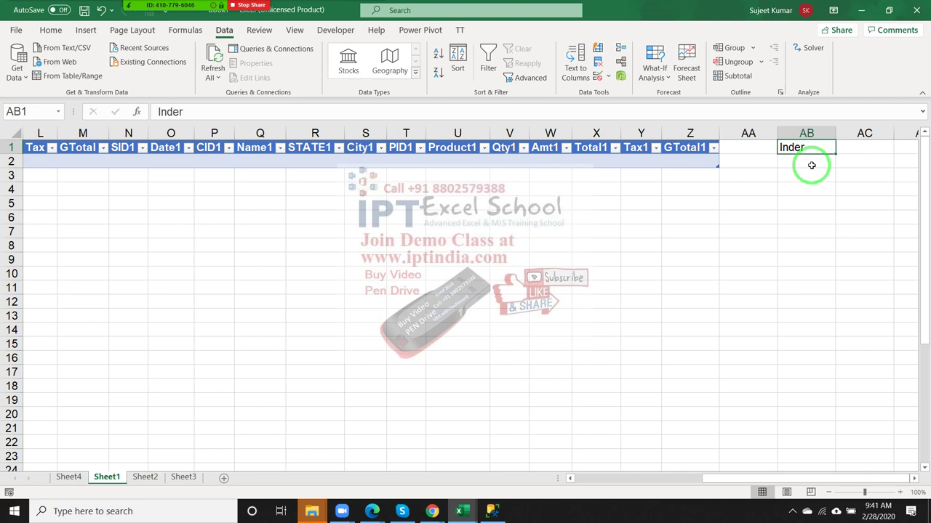
pyautogui.write('Puja')
pyautogui.press('Return')
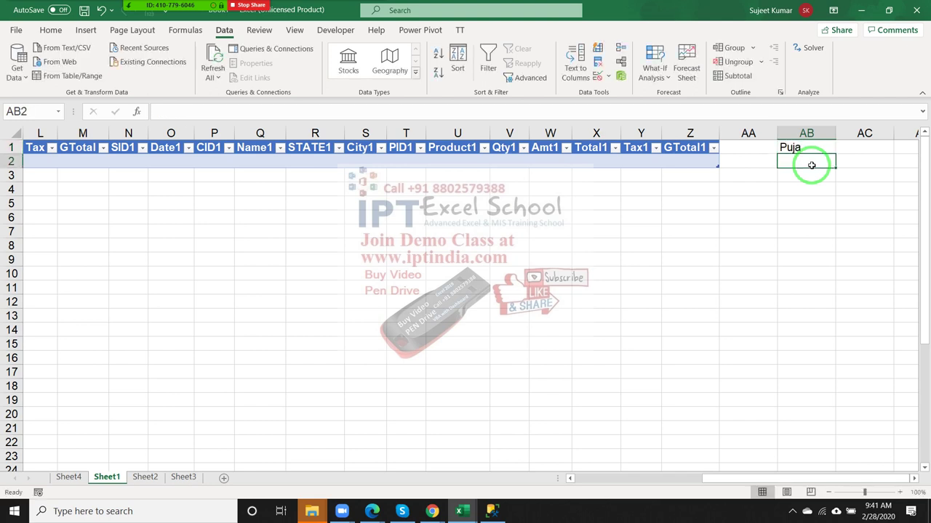
pyautogui.press('Up')
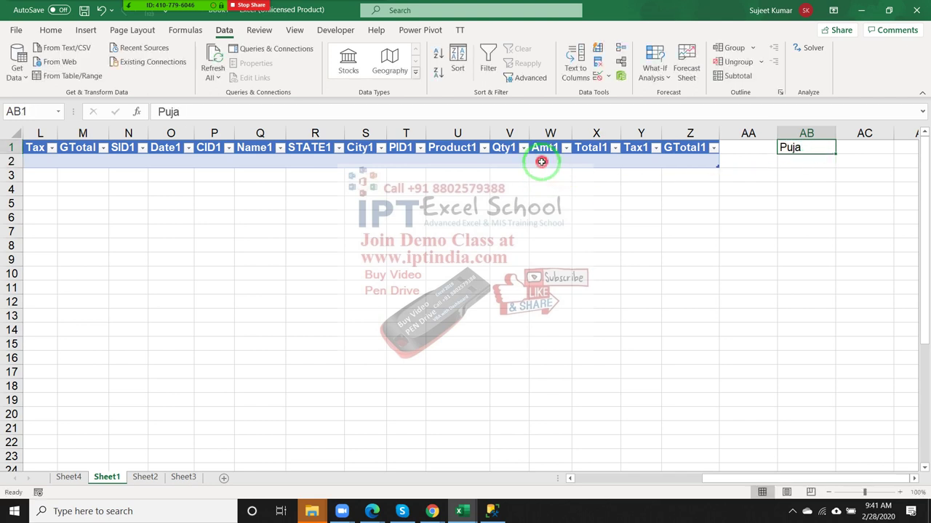
# Reopen the connection's properties at its Definition, placing the caret after Name = in WHERE
pyautogui.click(546, 162)
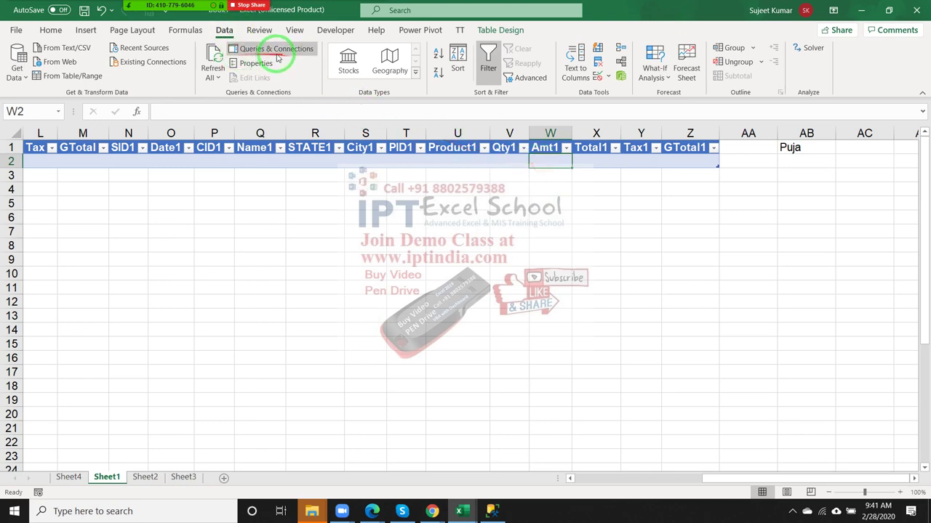
pyautogui.click(270, 50)
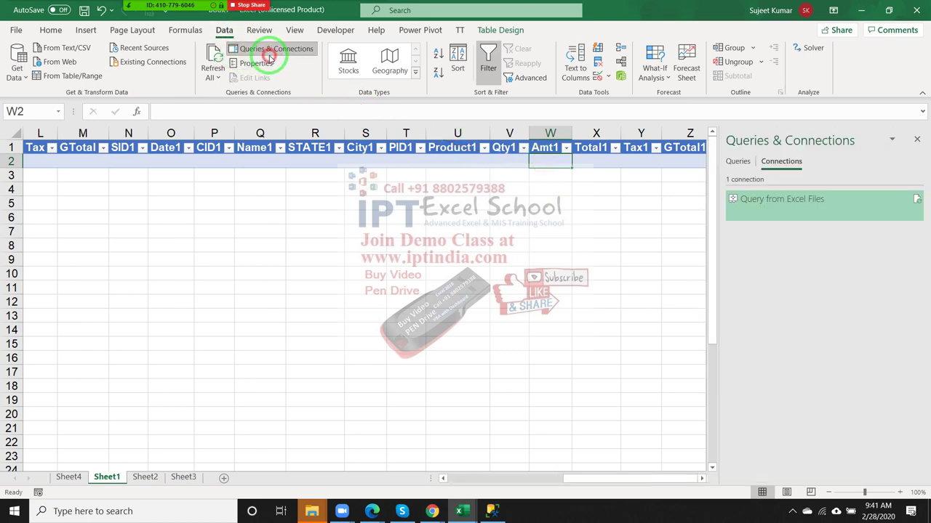
pyautogui.doubleClick(871, 211)
pyautogui.click(558, 147)
pyautogui.click(599, 148)
pyautogui.click(561, 148)
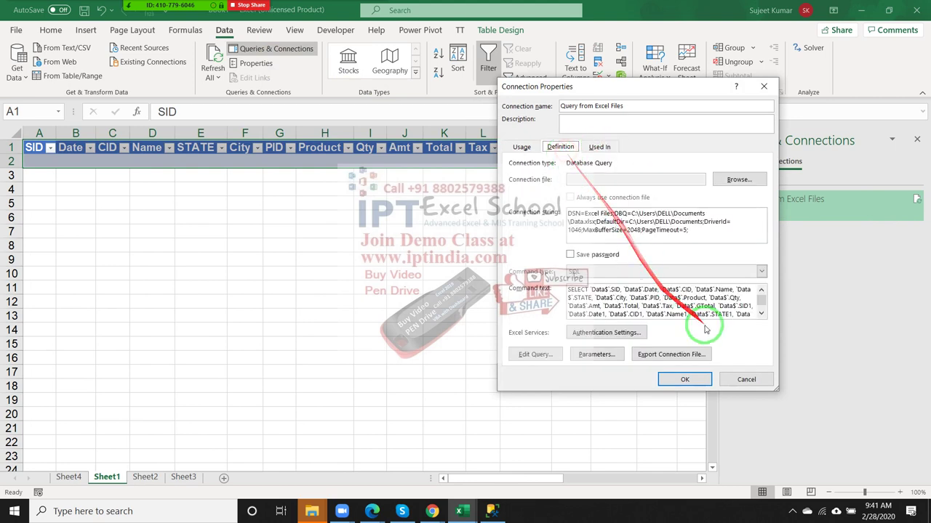
pyautogui.moveTo(760, 304); pyautogui.dragTo(761, 311)
pyautogui.click(645, 315)
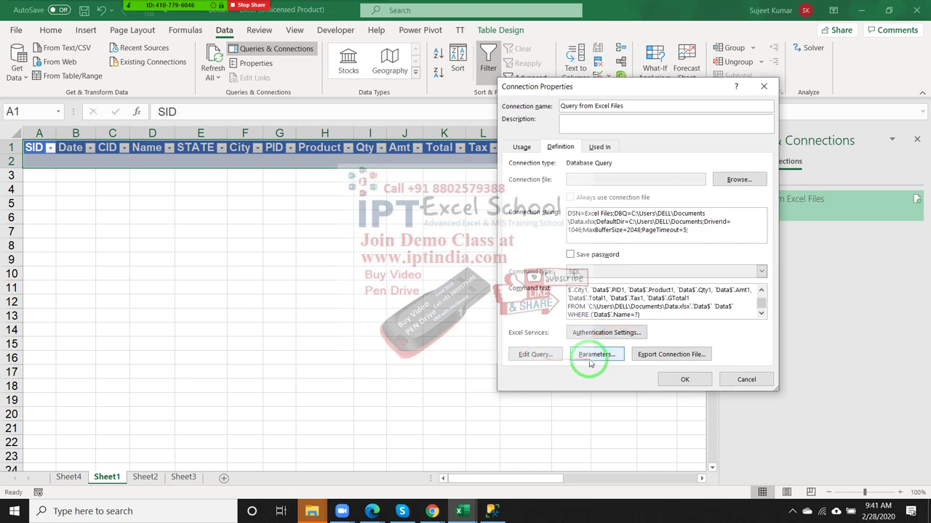
# Set the parameter to take its value from Sheet1!$AB$1 with automatic refresh and confirm
pyautogui.click(592, 356)
pyautogui.click(650, 239)
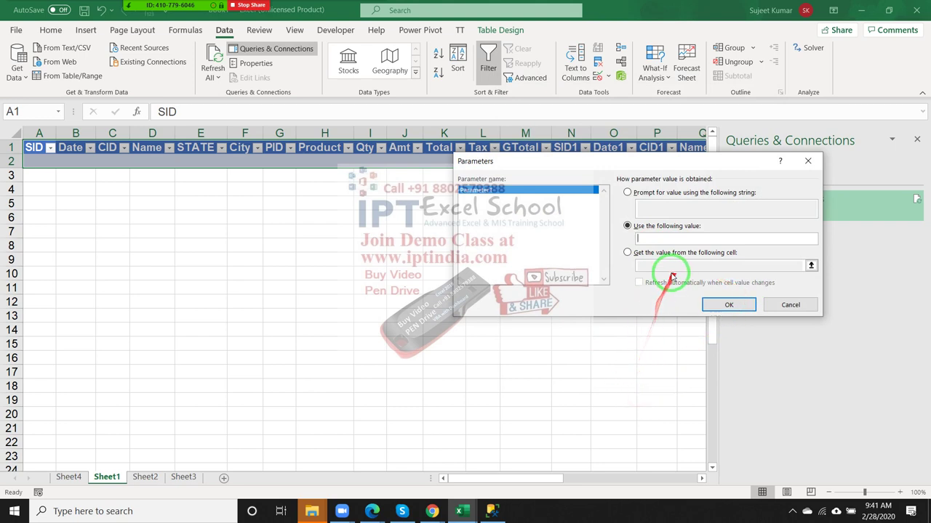
pyautogui.click(628, 254)
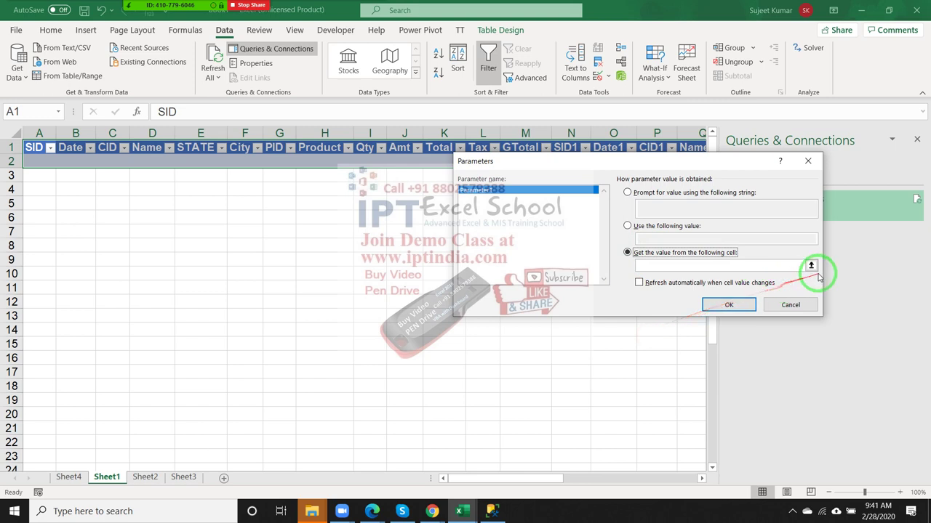
pyautogui.click(814, 267)
pyautogui.click(661, 259)
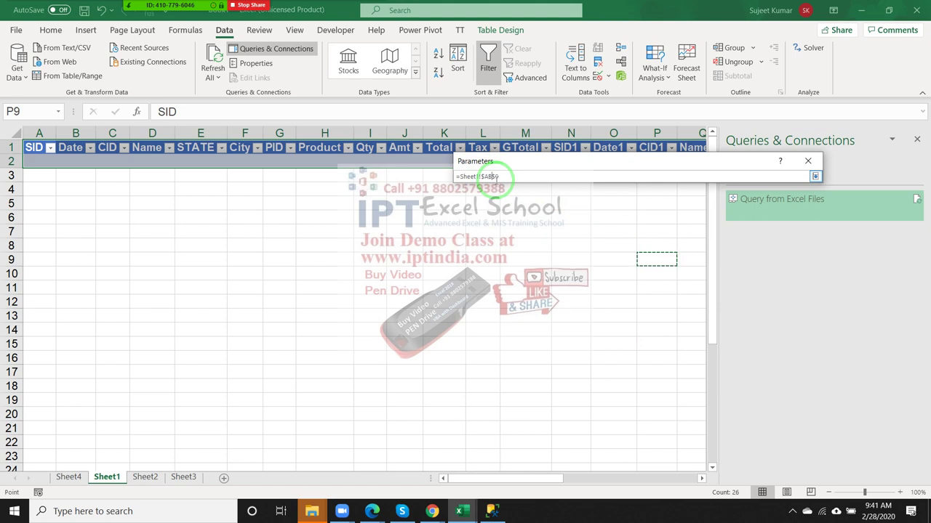
pyautogui.click(507, 175)
pyautogui.write('1')
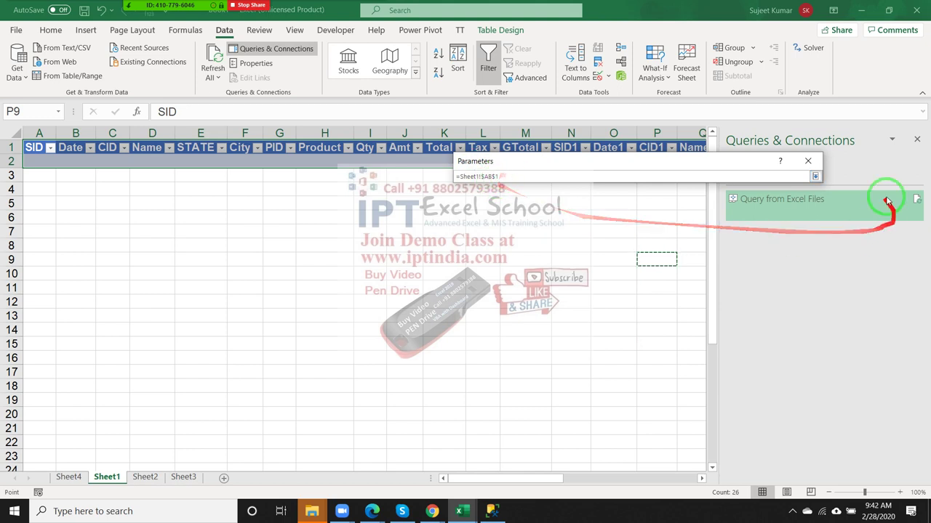
pyautogui.click(815, 176)
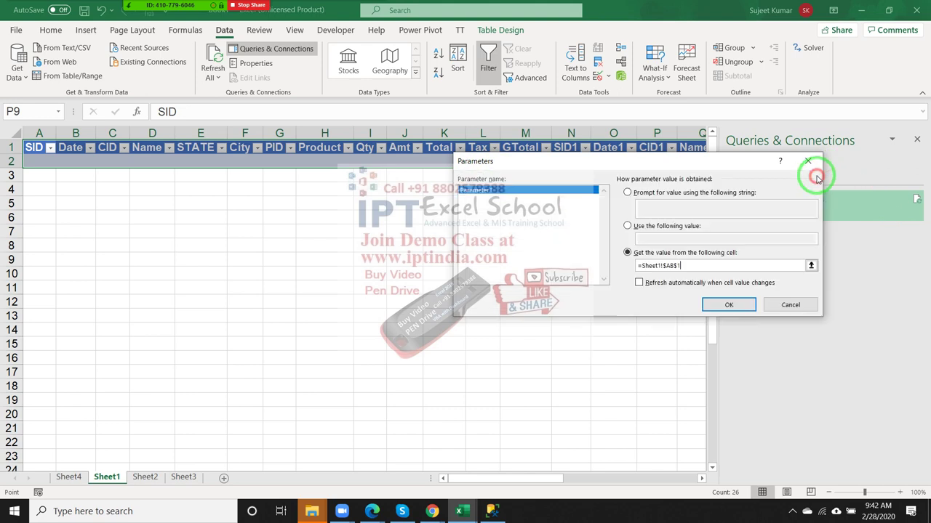
pyautogui.click(723, 307)
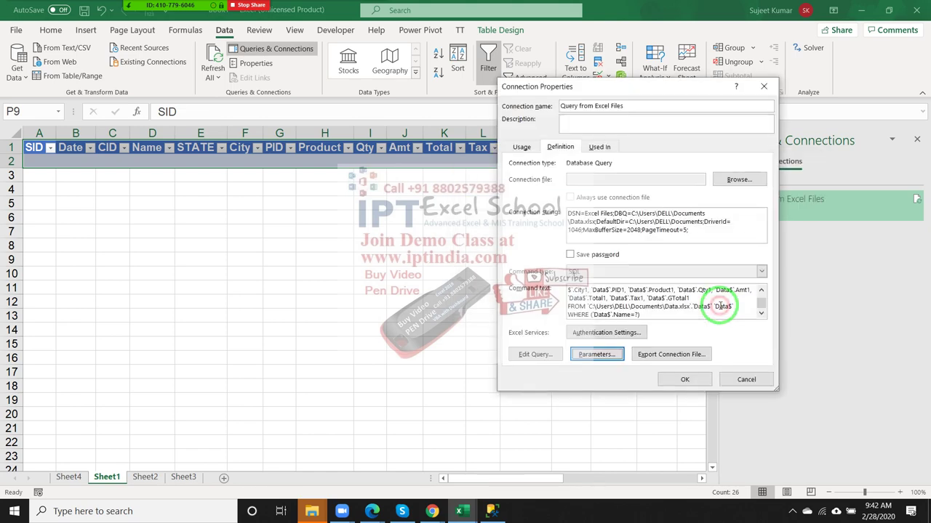
pyautogui.click(684, 380)
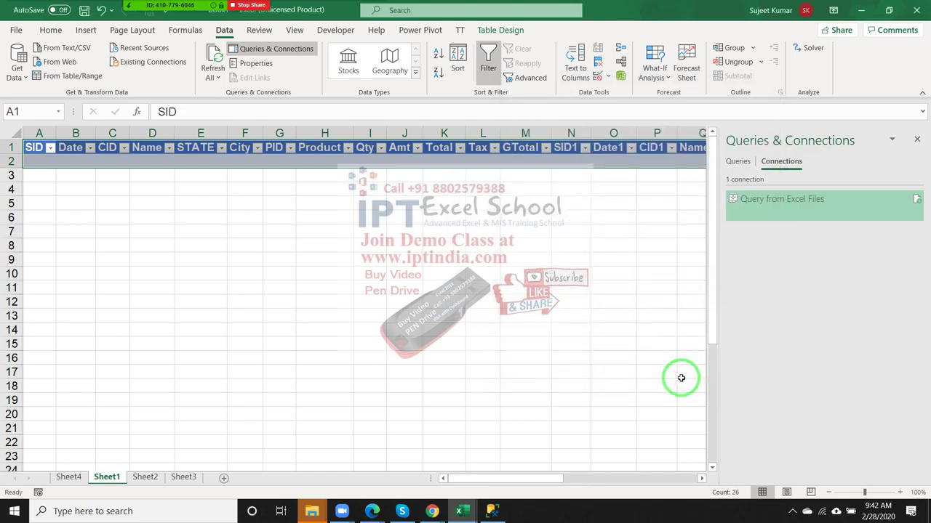
# Enter Inder in cell AB1 and review the refreshed Inder rows
pyautogui.click(634, 275)
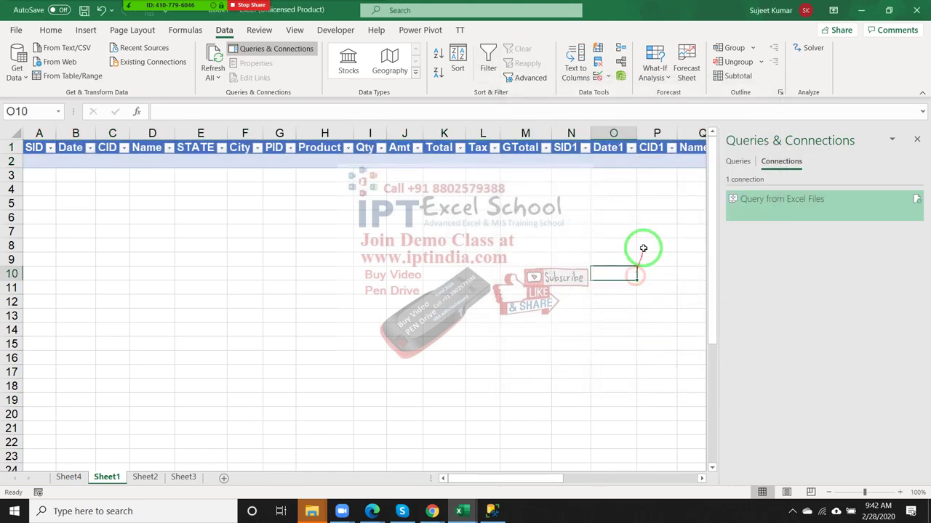
pyautogui.click(652, 178)
pyautogui.press('Right')
pyautogui.press('Right')
pyautogui.press('Right')
pyautogui.press('Right')
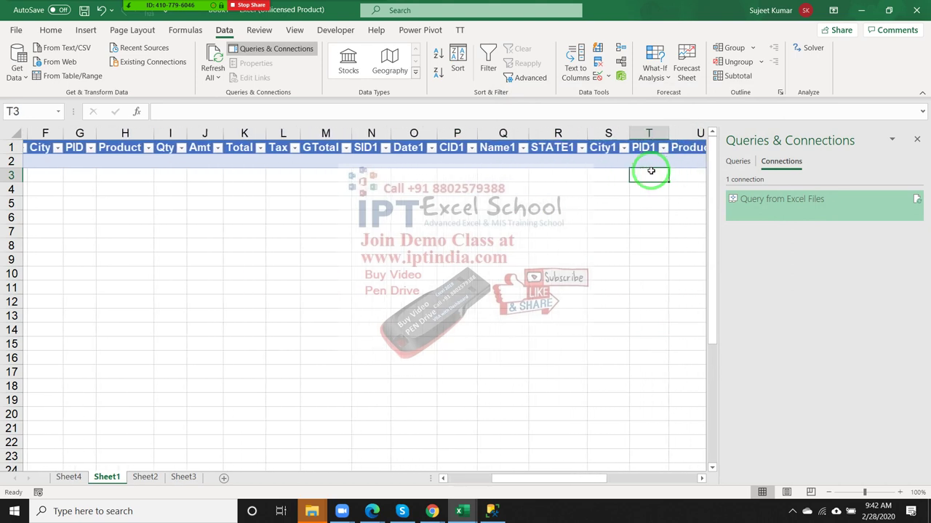
pyautogui.press('Right')
pyautogui.press('Right')
pyautogui.press('Right')
pyautogui.press('Right')
pyautogui.press('Right')
pyautogui.press('Right')
pyautogui.press('Right')
pyautogui.press('Right')
pyautogui.press('Right')
pyautogui.press('Left')
pyautogui.press('Up')
pyautogui.press('Up')
pyautogui.write('N')
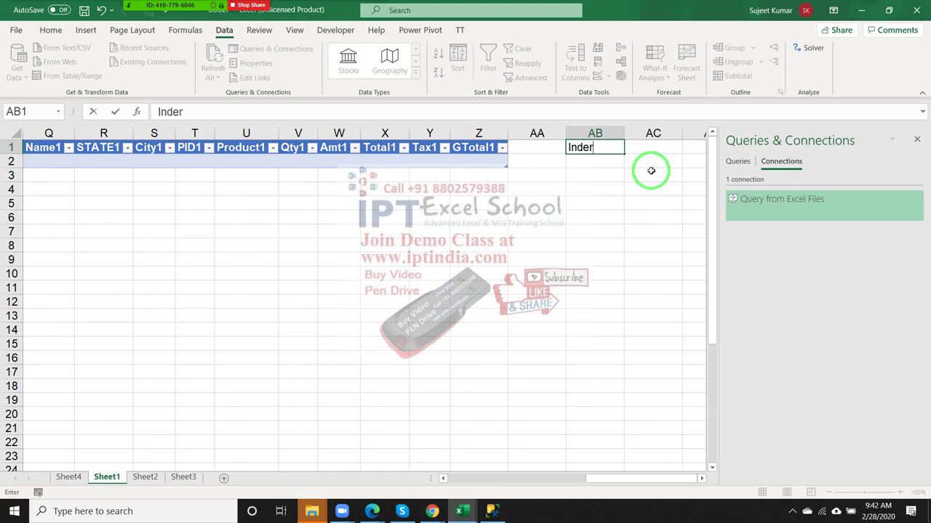
pyautogui.press('Return')
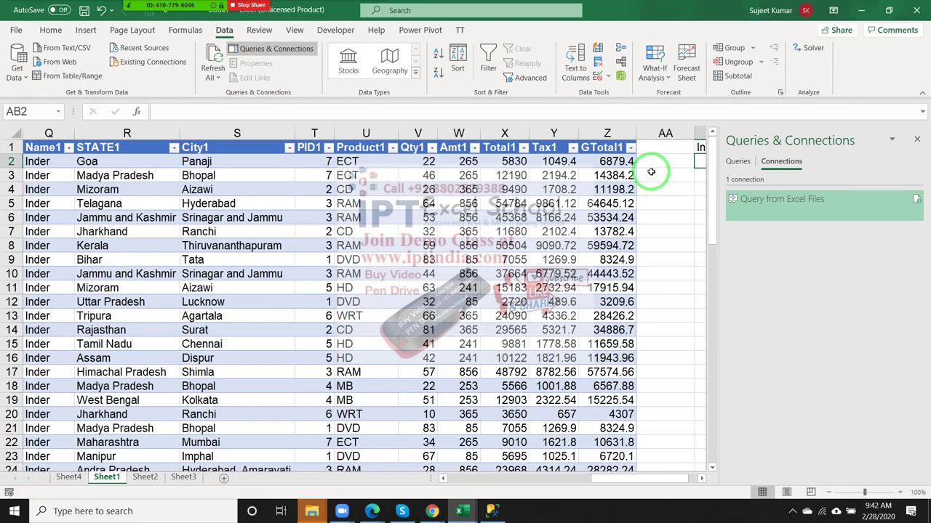
pyautogui.press('Up')
pyautogui.press('Left')
pyautogui.press('Left')
pyautogui.press('Left')
pyautogui.press('Left')
pyautogui.press('Left')
pyautogui.press('Left')
pyautogui.press('Left')
# Change AB1 to Kavita and check the refreshed Kavita rows in column D
pyautogui.press('Right')
pyautogui.press('Right')
pyautogui.press('Right')
pyautogui.press('Right')
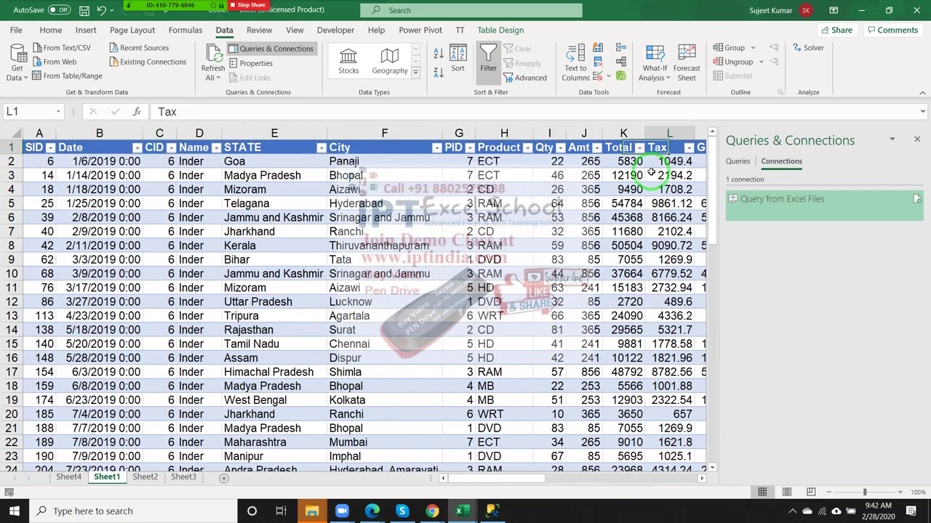
pyautogui.press('Right')
pyautogui.press('Right')
pyautogui.press('Right')
pyautogui.press('Right')
pyautogui.press('Right')
pyautogui.press('Right')
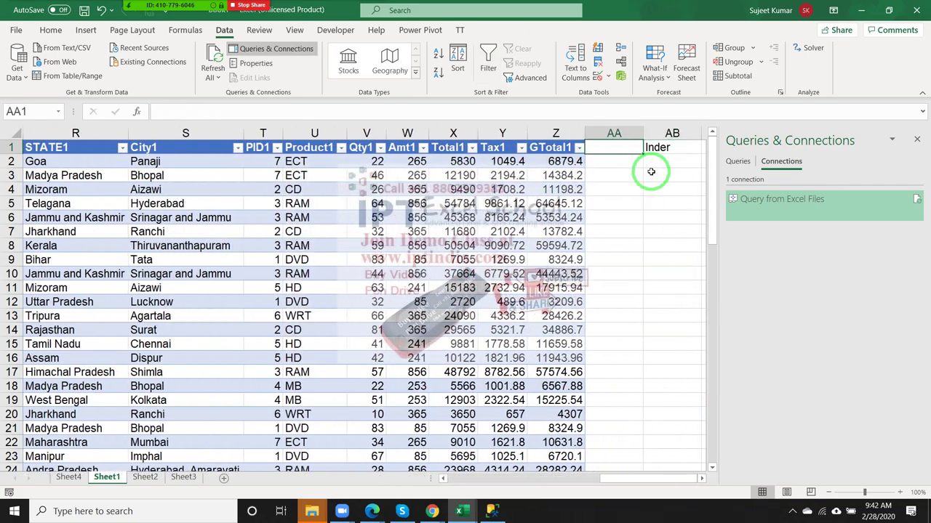
pyautogui.write('Kavi')
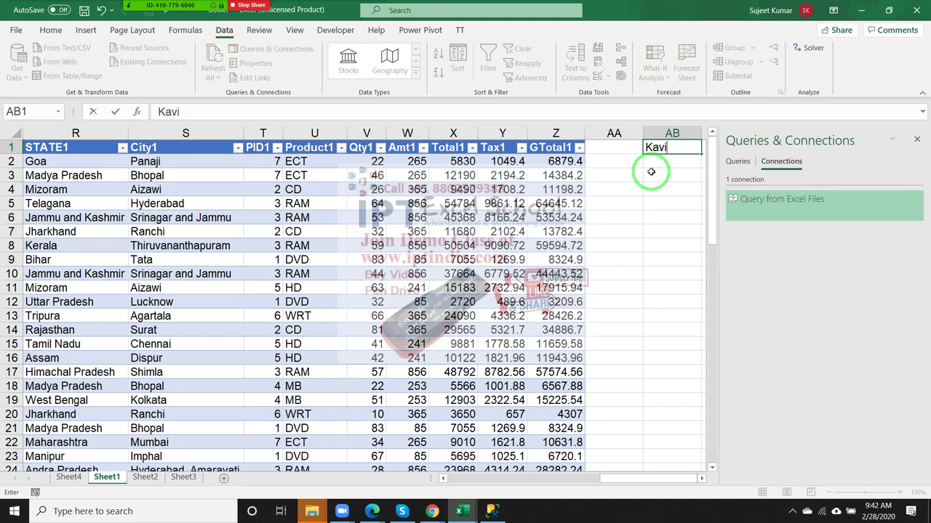
pyautogui.press('Return')
pyautogui.press('Up')
pyautogui.press('Left')
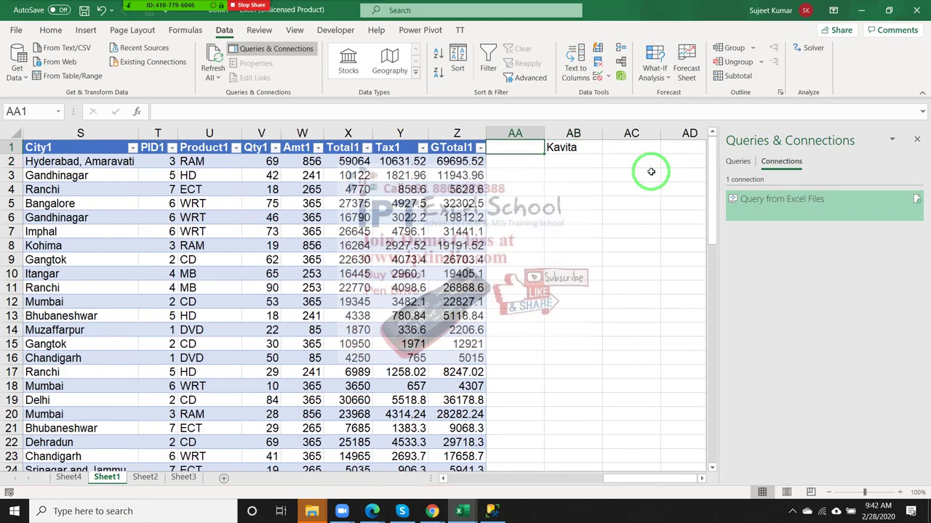
pyautogui.hotkey('ctrl', 'Left')
pyautogui.hotkey('ctrl', 'Left')
pyautogui.press('Left')
pyautogui.press('Left')
pyautogui.press('Left')
pyautogui.press('Left')
pyautogui.press('Left')
pyautogui.press('Right')
pyautogui.press('Right')
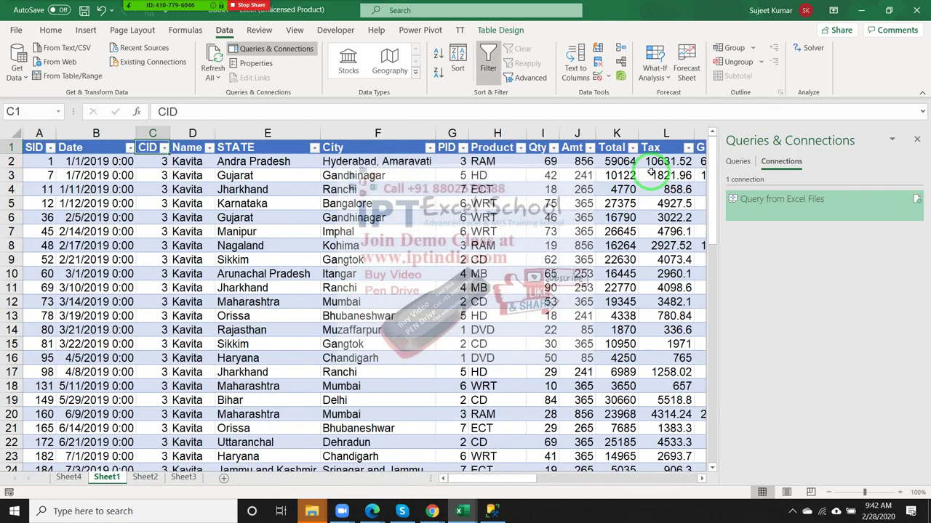
pyautogui.press('Right')
pyautogui.press('Down')
pyautogui.press('Down')
pyautogui.press('Down')
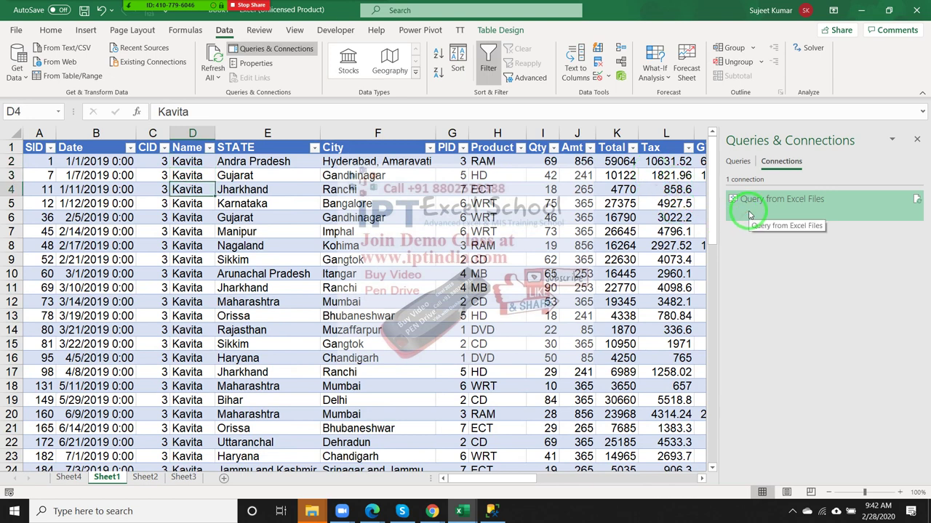
pyautogui.click(737, 161)
# Open the Data query in Power Query Editor and inspect Name and STATE values
pyautogui.doubleClick(765, 208)
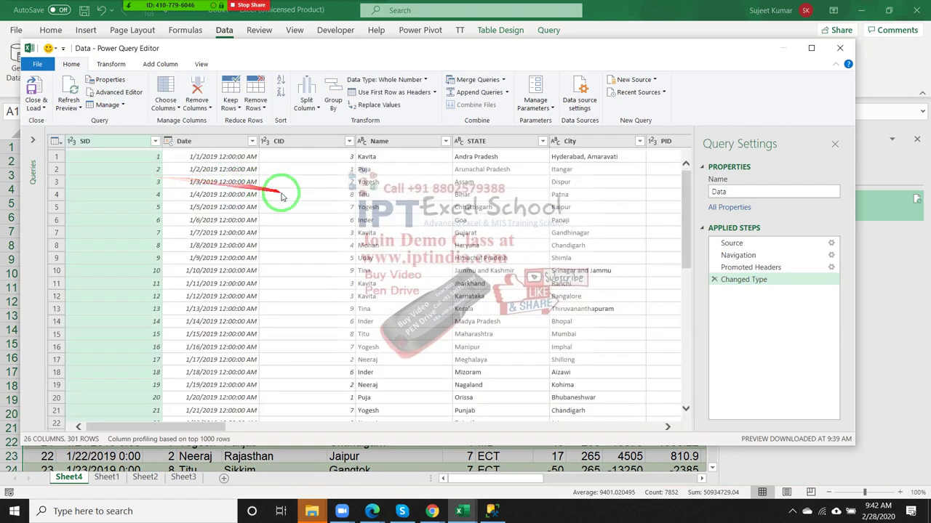
pyautogui.click(442, 195)
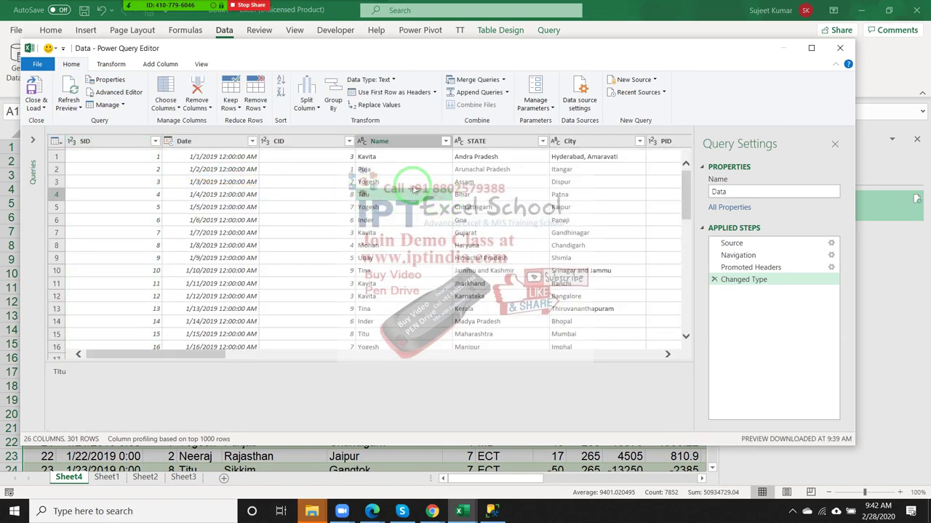
pyautogui.click(531, 207)
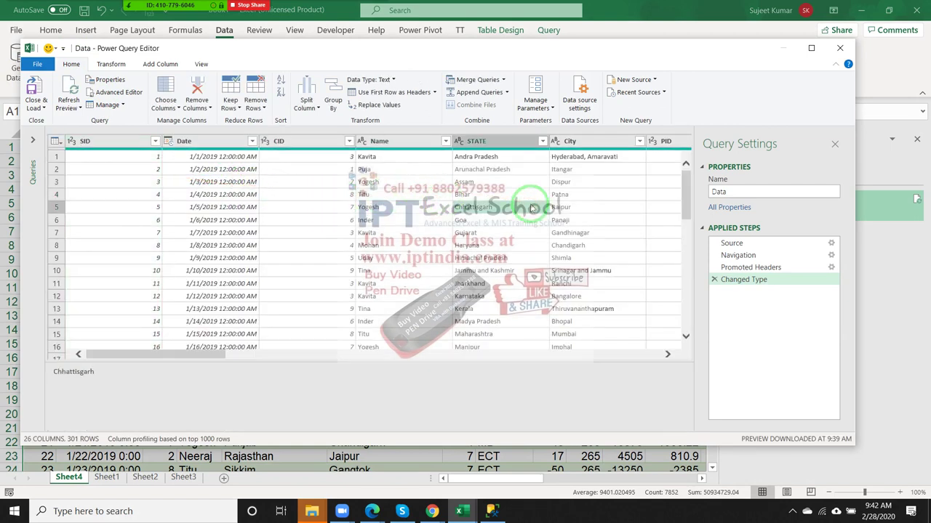
# Browse the Transform, Add Column, View and Home tabs, then close the editor
pyautogui.click(111, 65)
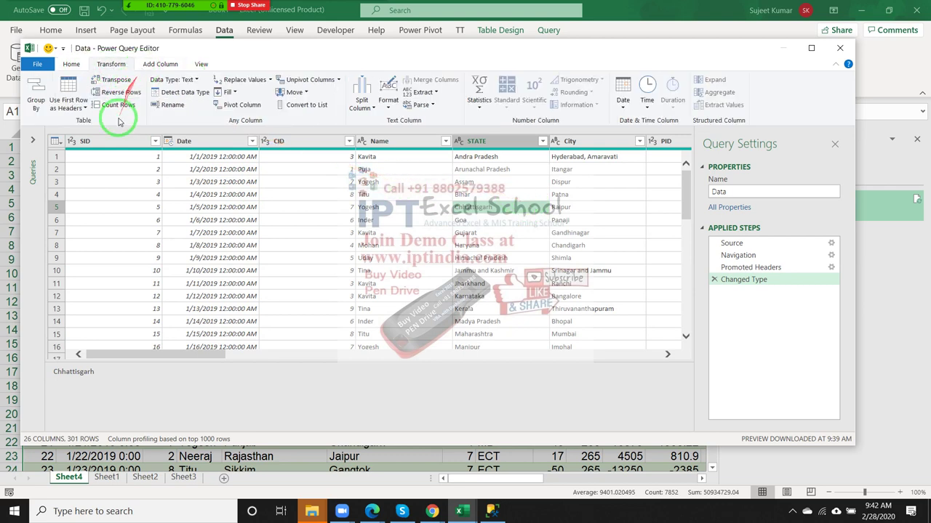
pyautogui.click(148, 67)
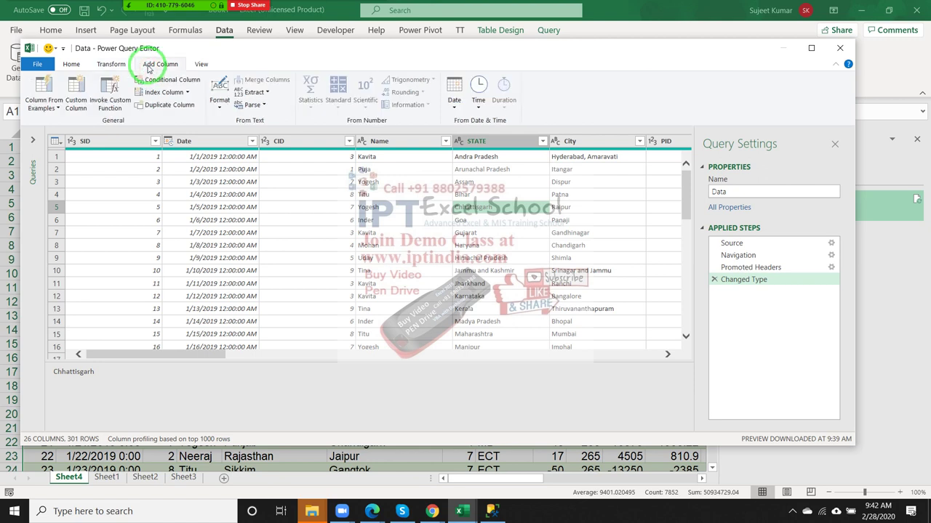
pyautogui.click(195, 66)
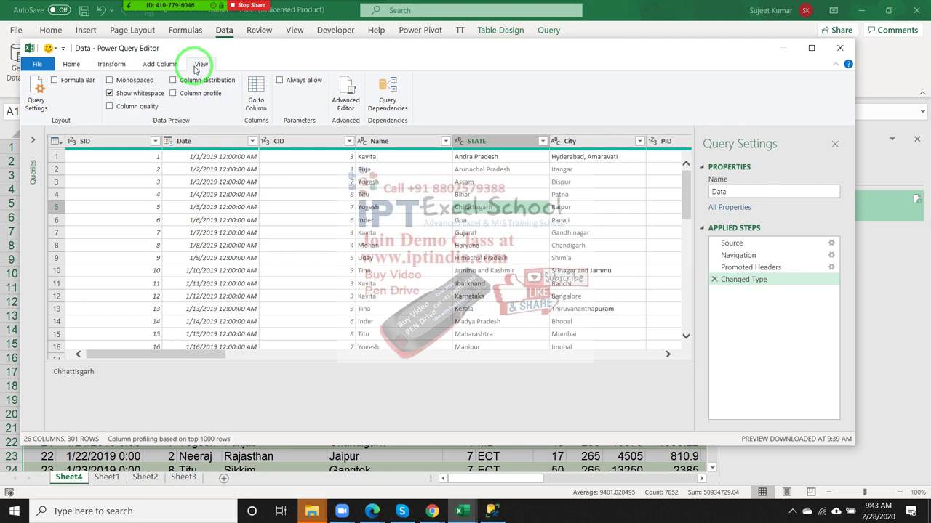
pyautogui.click(111, 64)
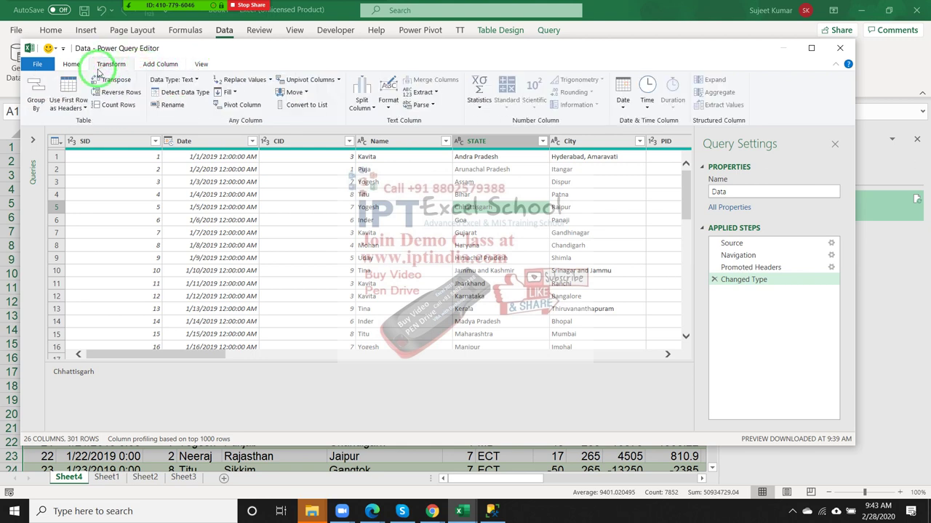
pyautogui.click(71, 64)
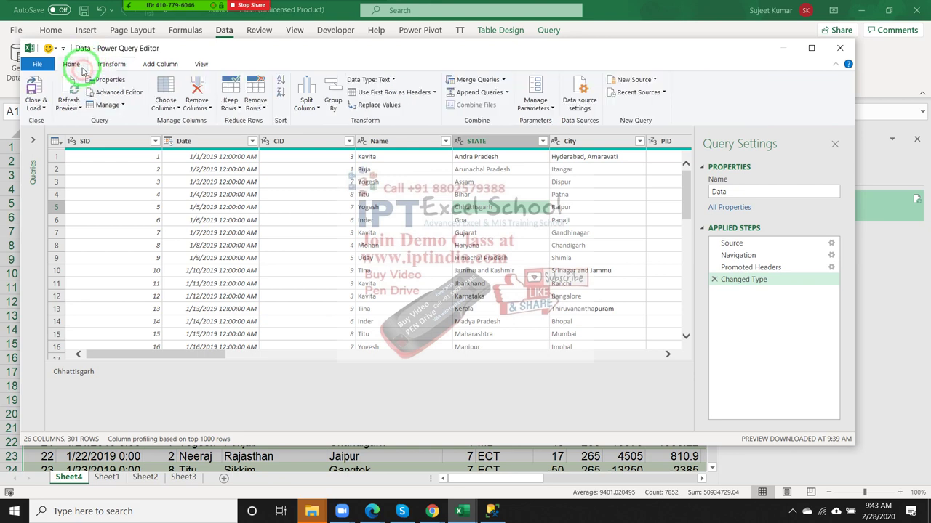
pyautogui.moveTo(73, 77); pyautogui.dragTo(860, 93)
pyautogui.click(865, 53)
pyautogui.click(850, 57)
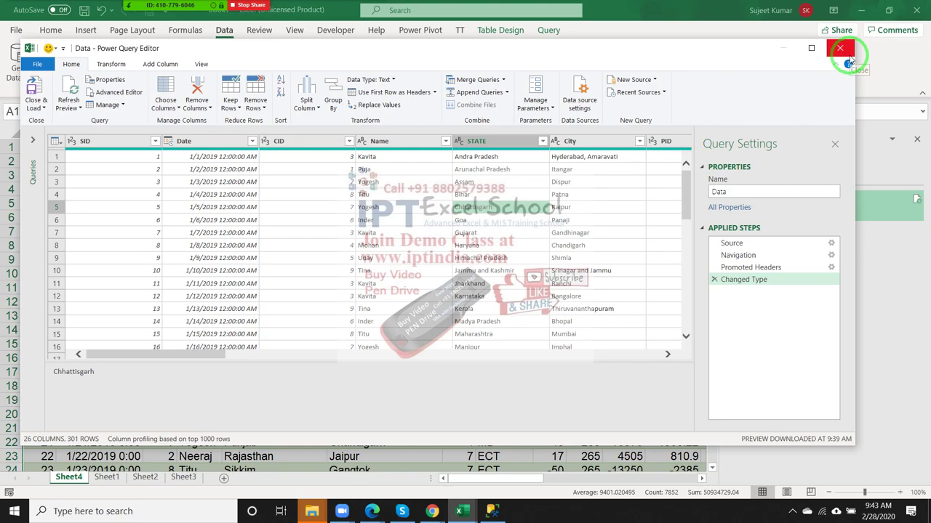
pyautogui.click(850, 61)
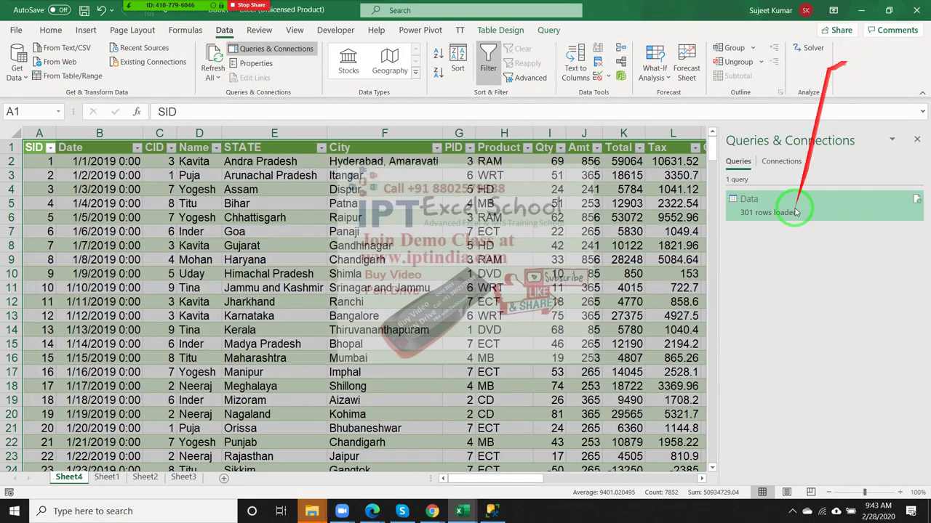
# Bring up SQL Server Management Studio, then minimize it and the Excel window
pyautogui.click(501, 513)
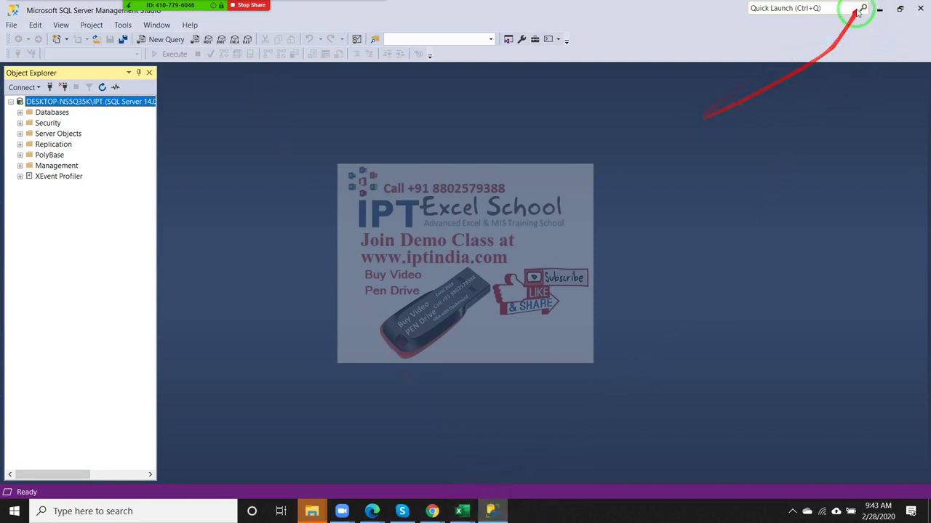
pyautogui.click(880, 8)
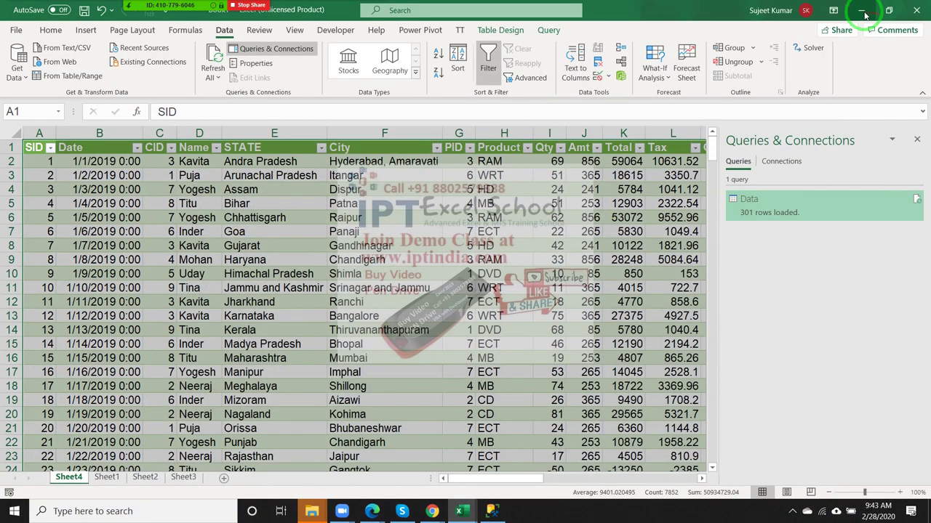
pyautogui.click(862, 10)
pyautogui.rightClick(540, 129)
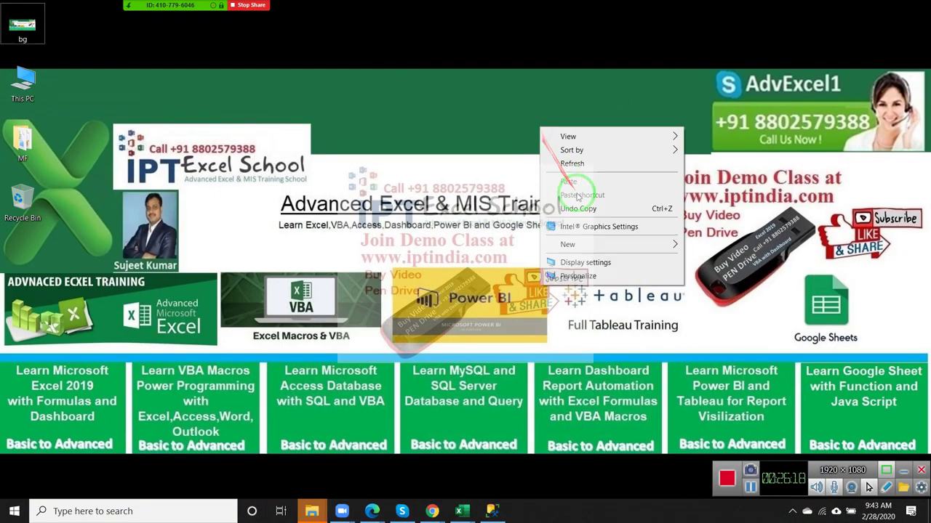
pyautogui.click(578, 166)
pyautogui.click(724, 483)
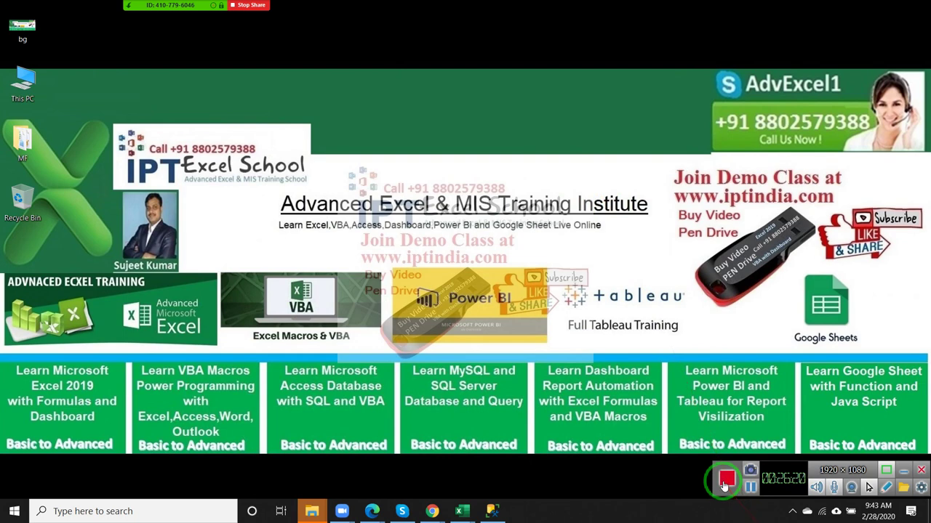
pyautogui.click(723, 477)
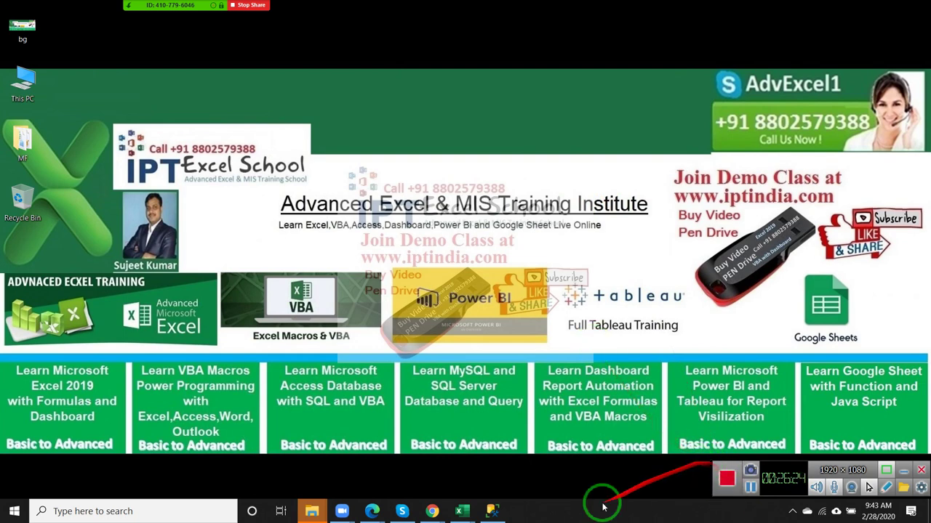